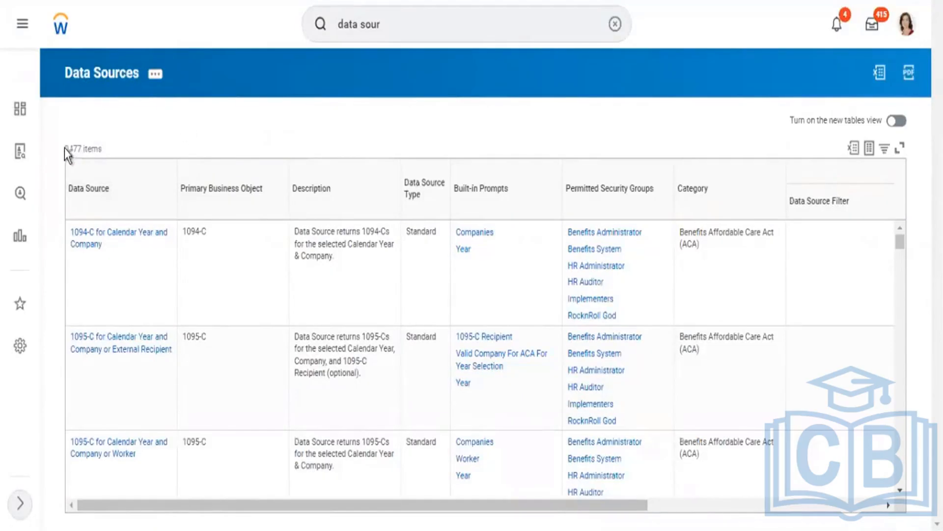
{"action": "left_click_drag", "start_coordinate": [97, 137], "coordinate": [85, 148]}
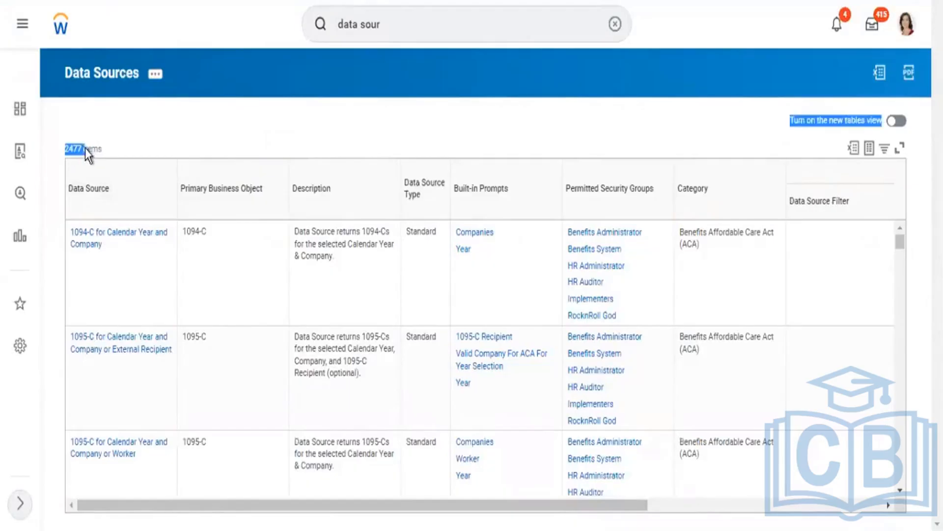
{"action": "double_click", "coordinate": [82, 149]}
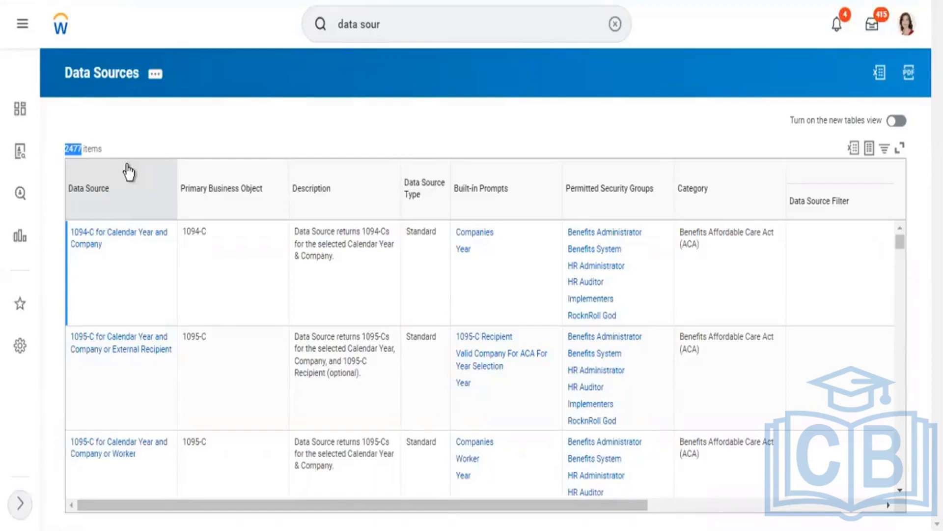
Step: In the Data Source column filter, search the values for "position" and select All Positions
{"action": "left_click", "coordinate": [127, 206]}
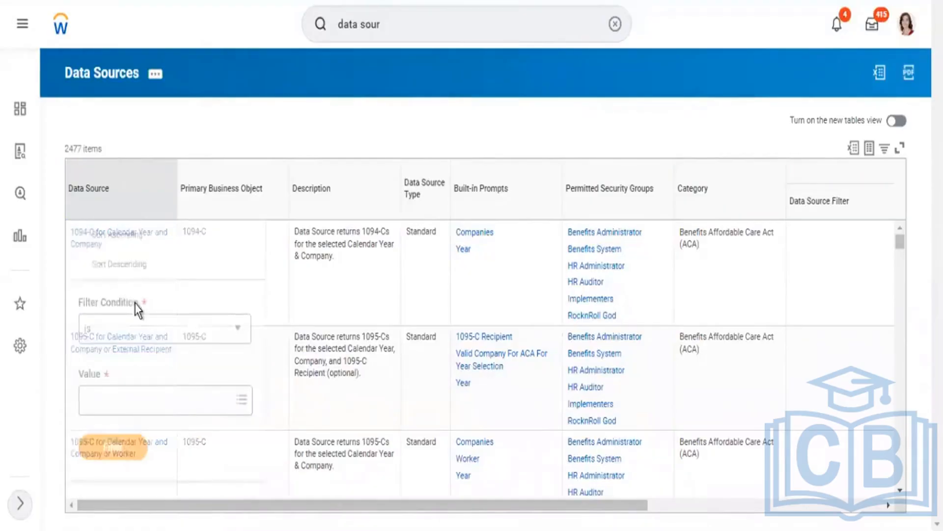
{"action": "left_click", "coordinate": [148, 408]}
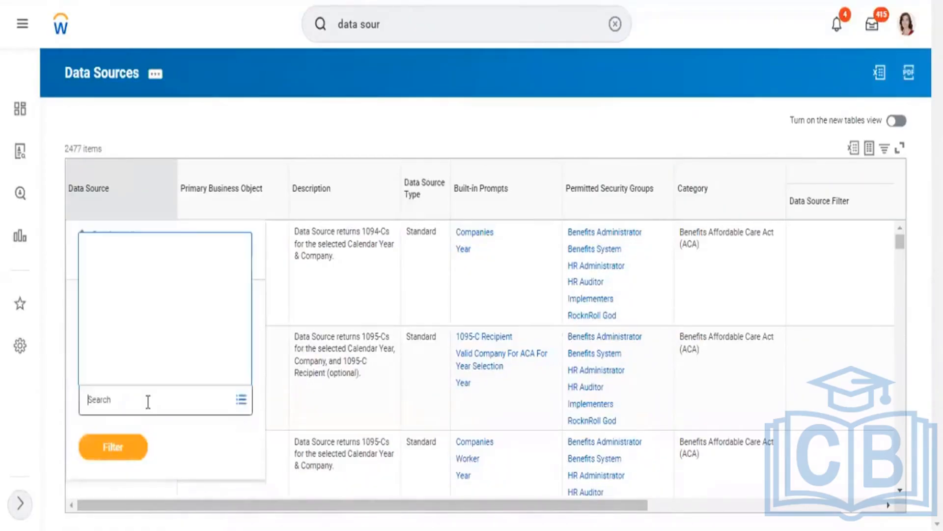
{"action": "type", "text": "position"}
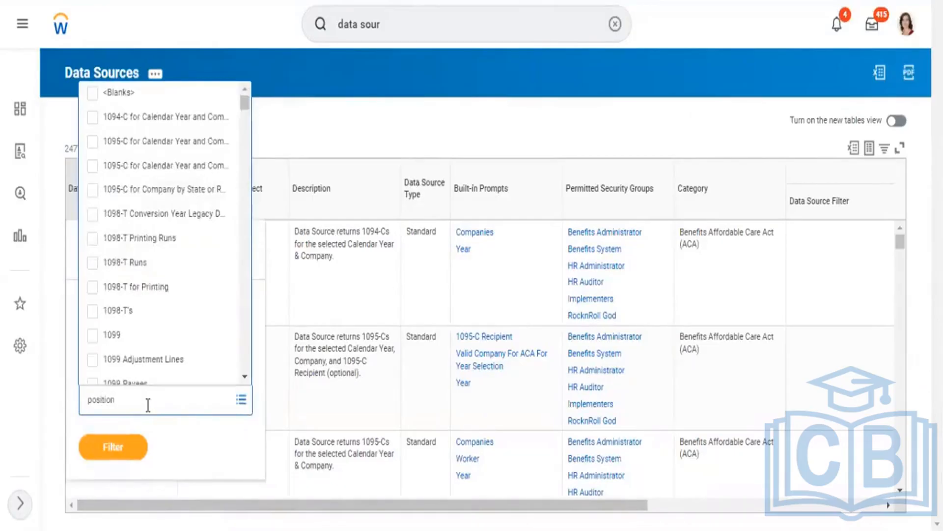
{"action": "key", "text": "Return"}
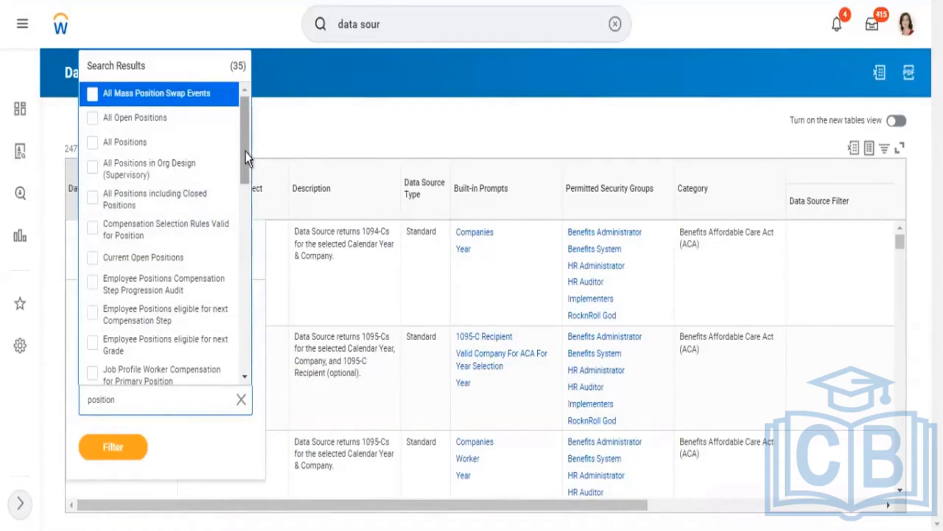
{"action": "left_click_drag", "start_coordinate": [246, 151], "coordinate": [245, 127]}
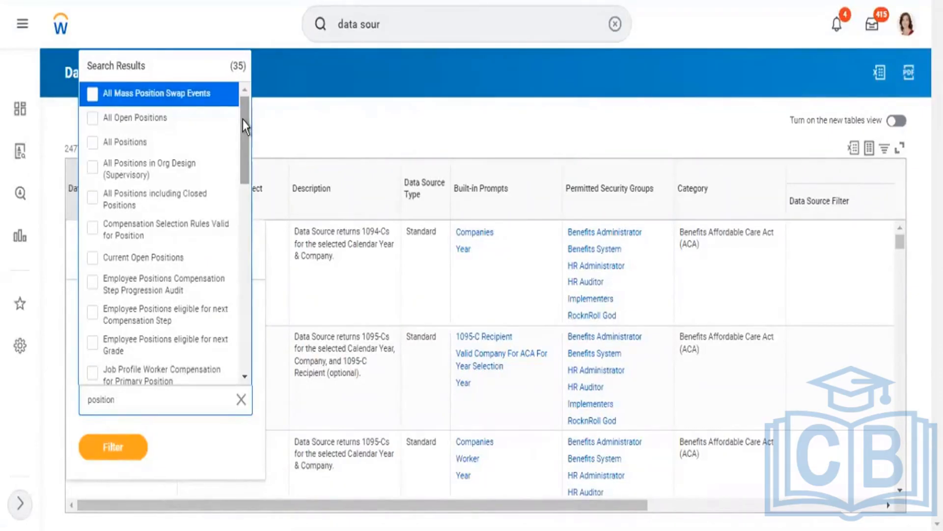
{"action": "left_click", "coordinate": [120, 146]}
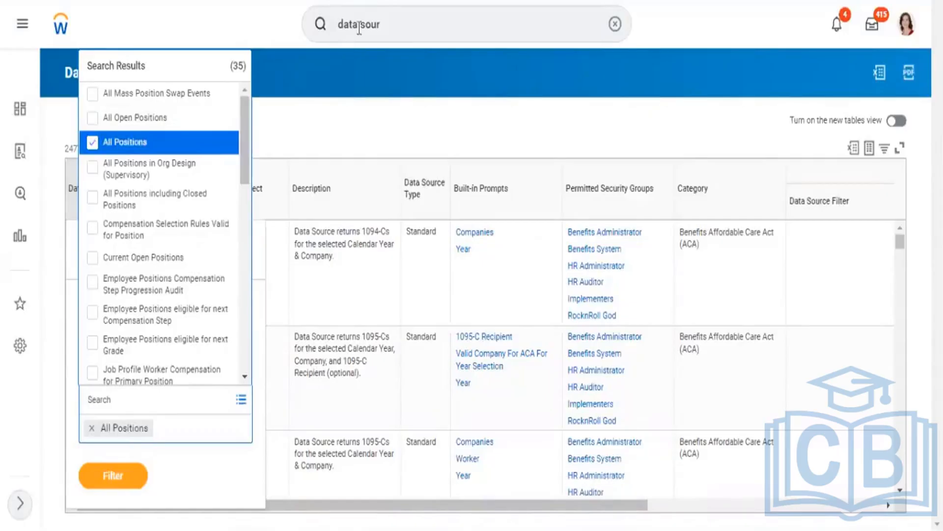
Step: Search for "create cust rep" and open the Create Custom Report task
{"action": "left_click", "coordinate": [380, 39]}
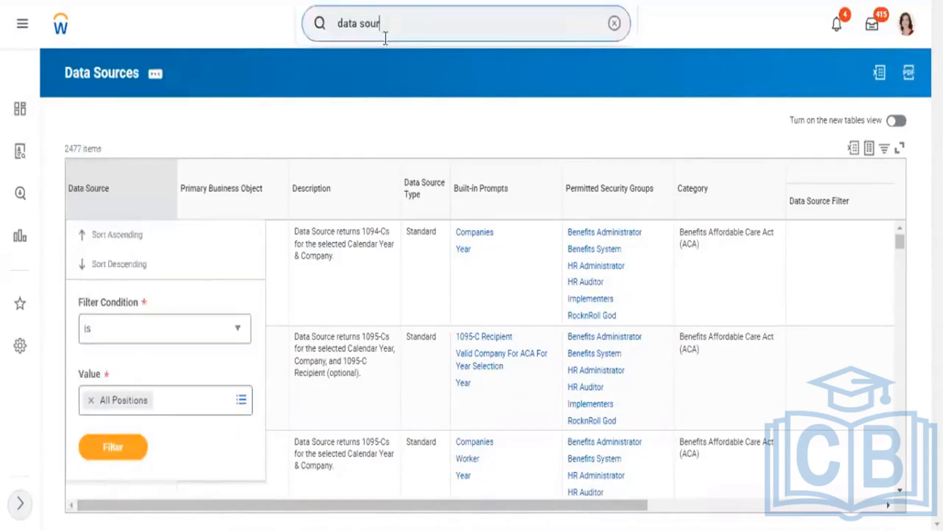
{"action": "triple_click", "coordinate": [385, 37]}
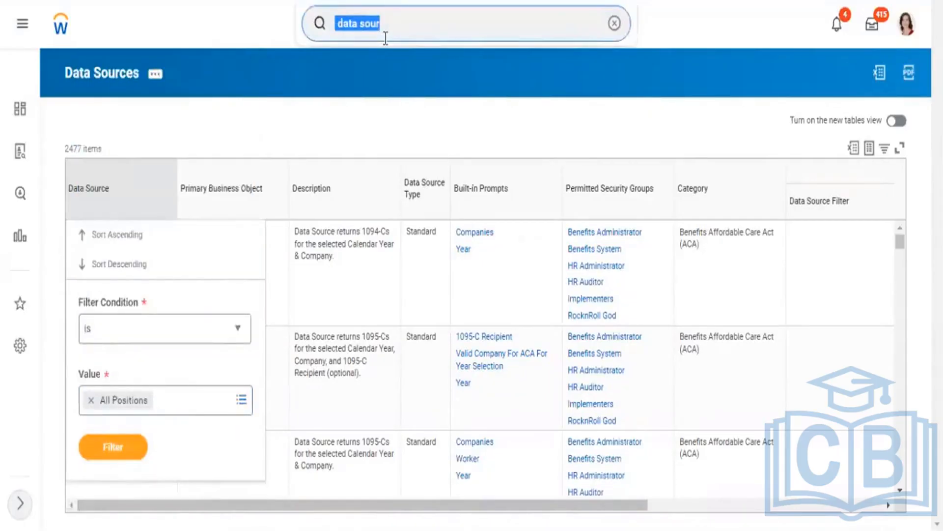
{"action": "type", "text": "create"}
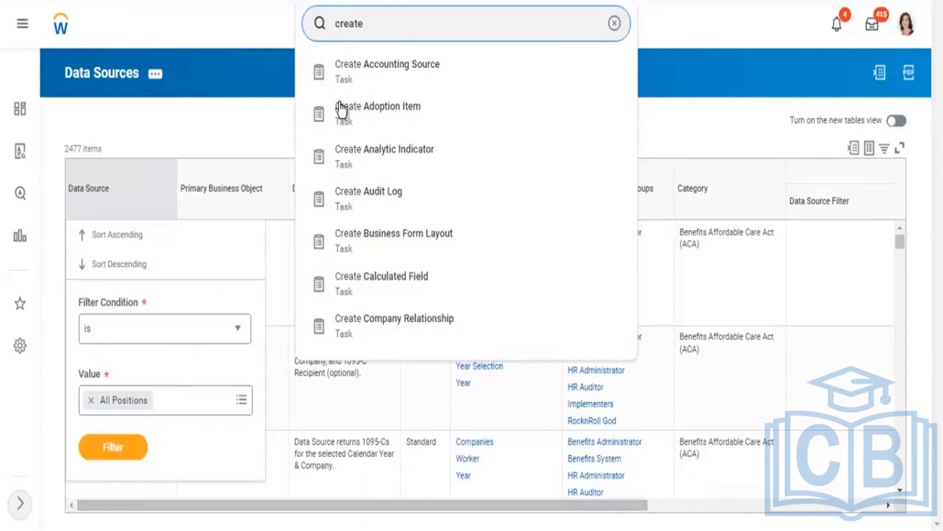
{"action": "type", "text": "c"}
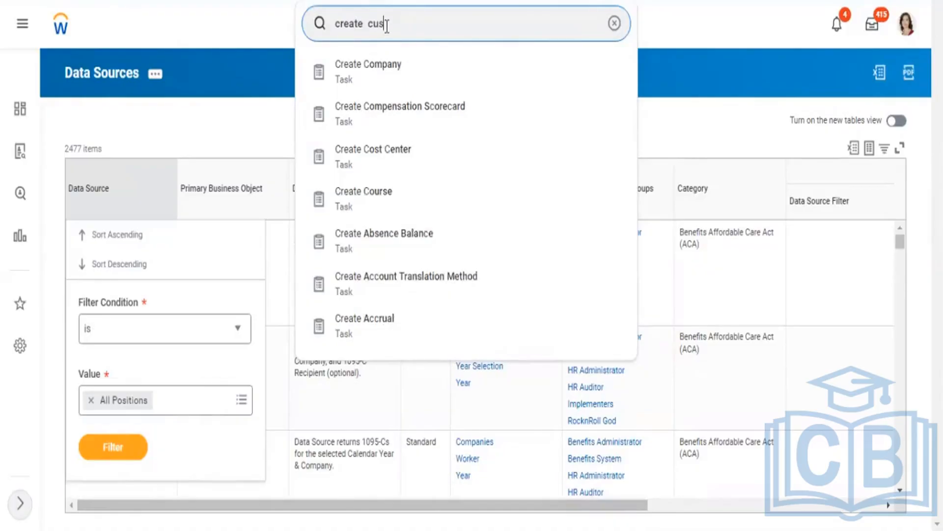
{"action": "type", "text": "us"}
{"action": "key", "text": "BackSpace"}
{"action": "type", "text": "r"}
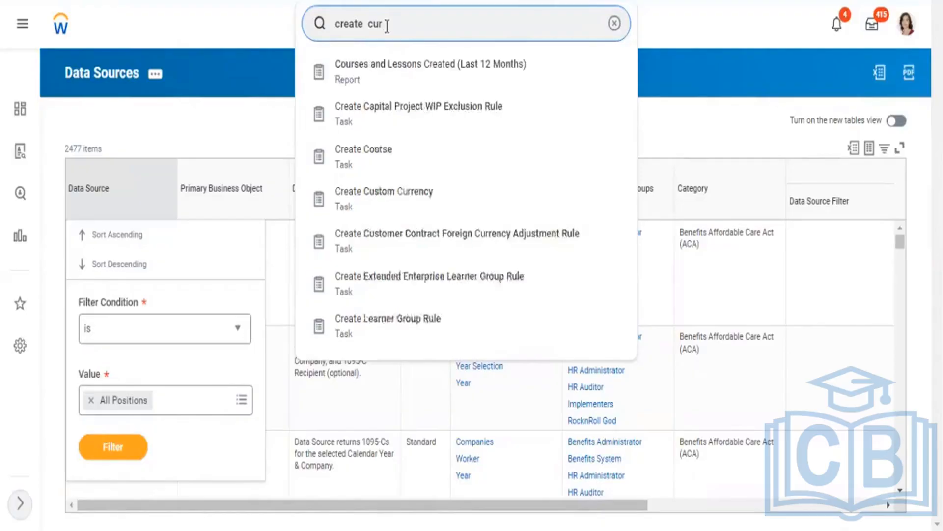
{"action": "key", "text": "BackSpace"}
{"action": "type", "text": "st"}
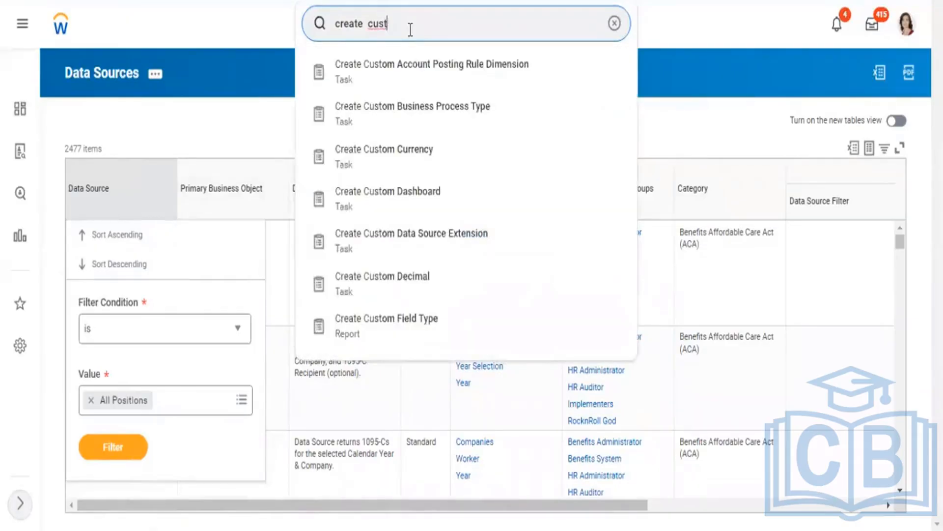
{"action": "type", "text": " rep"}
{"action": "left_click", "coordinate": [393, 87]}
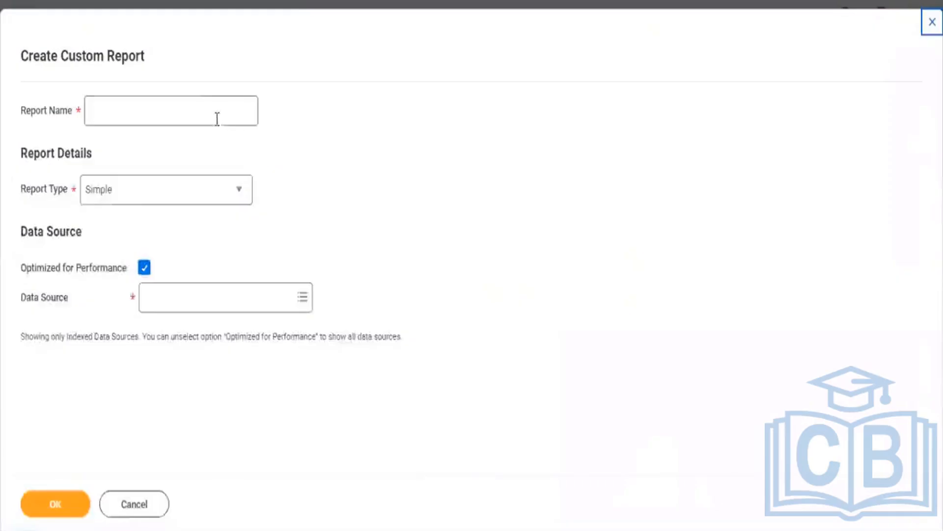
Step: Name the report "RPT - All Position (All Status)" and set its report type to Advanced
{"action": "left_click", "coordinate": [213, 108]}
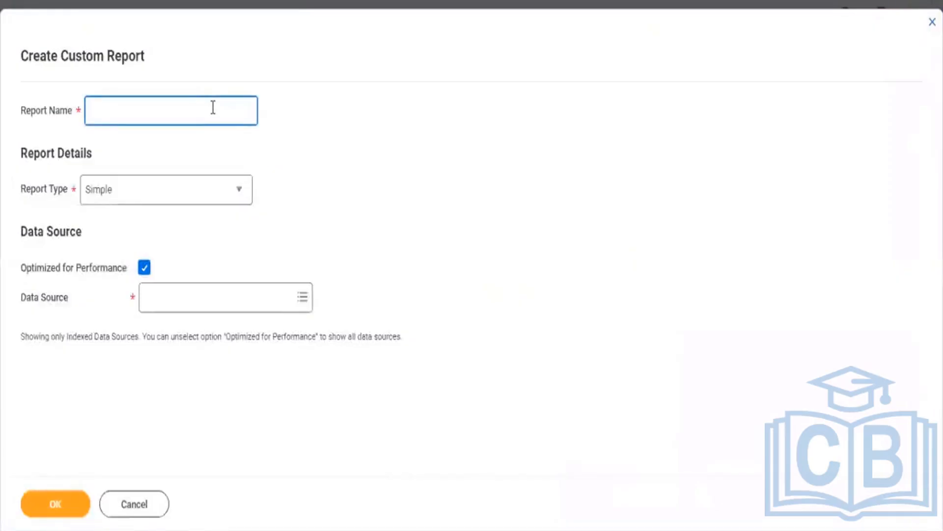
{"action": "type", "text": "RPT - All Position "}
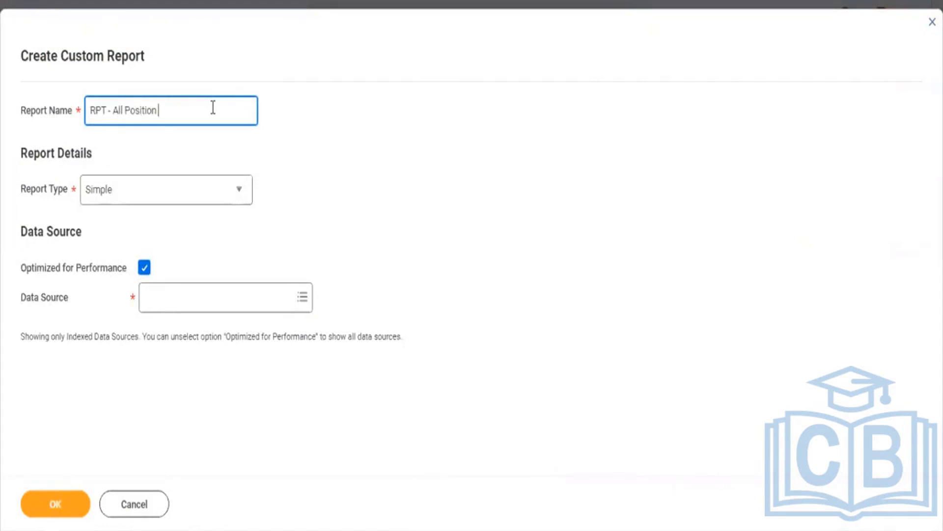
{"action": "type", "text": "(All Status)"}
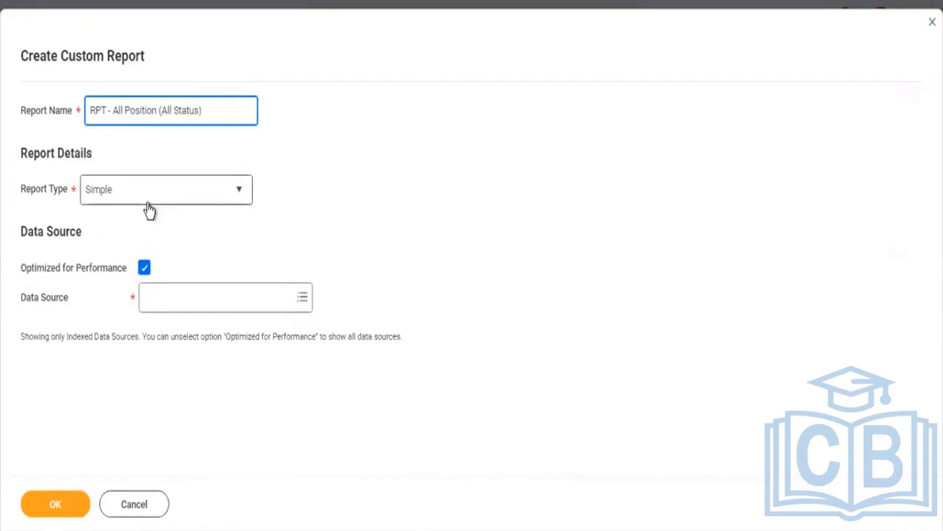
{"action": "left_click", "coordinate": [119, 196]}
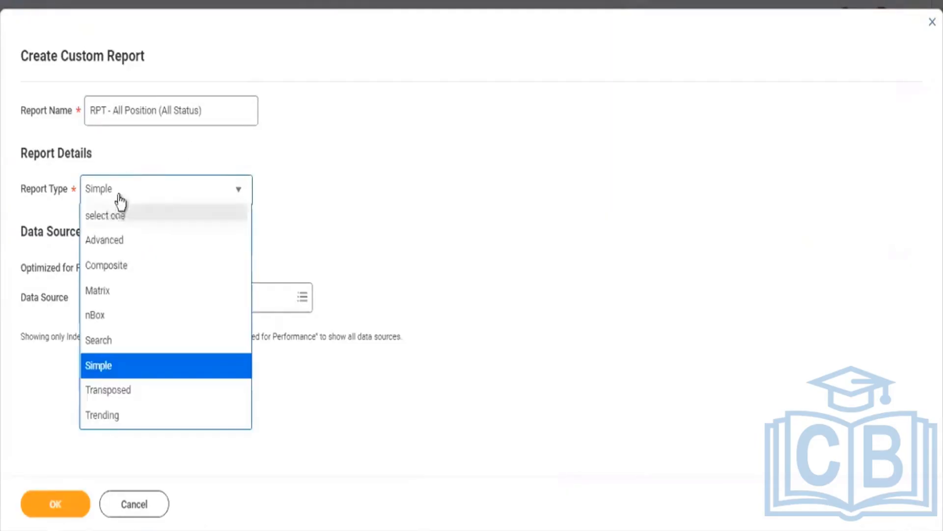
{"action": "left_click", "coordinate": [107, 240]}
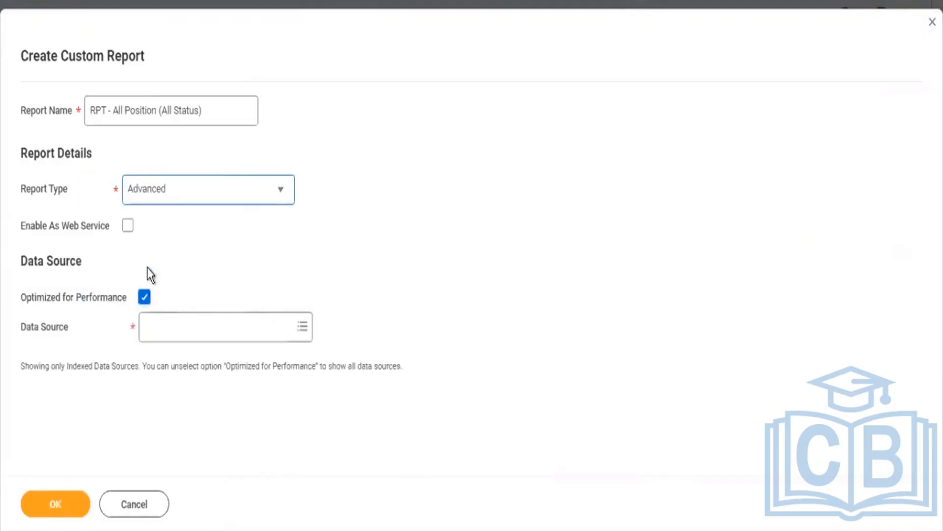
Step: Turn off Optimized for Performance and search the report's data sources for "All positions"
{"action": "left_click", "coordinate": [145, 296]}
{"action": "left_click", "coordinate": [167, 336]}
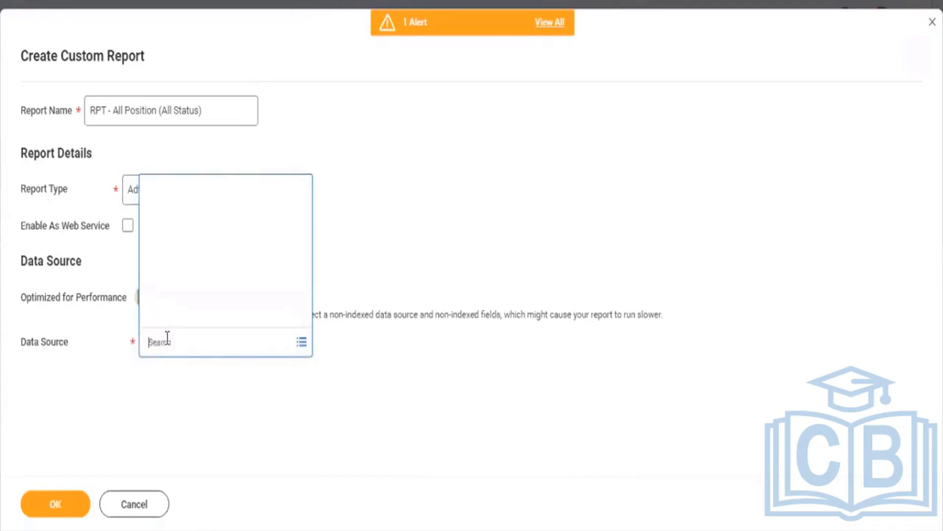
{"action": "type", "text": "All posit"}
{"action": "left_click", "coordinate": [167, 339]}
{"action": "type", "text": "ionsit"}
{"action": "key", "text": "Return"}
{"action": "key", "text": "BackSpace"}
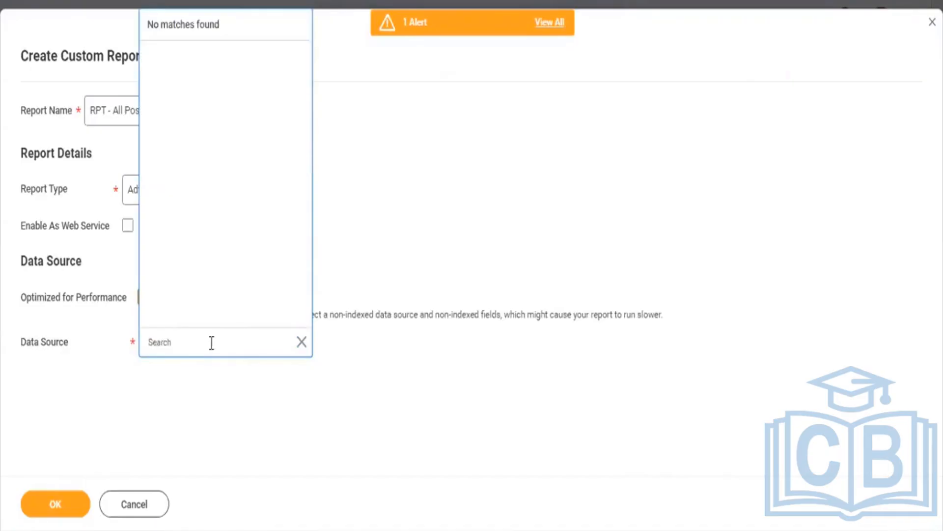
{"action": "type", "text": "All positions"}
{"action": "key", "text": "Return"}
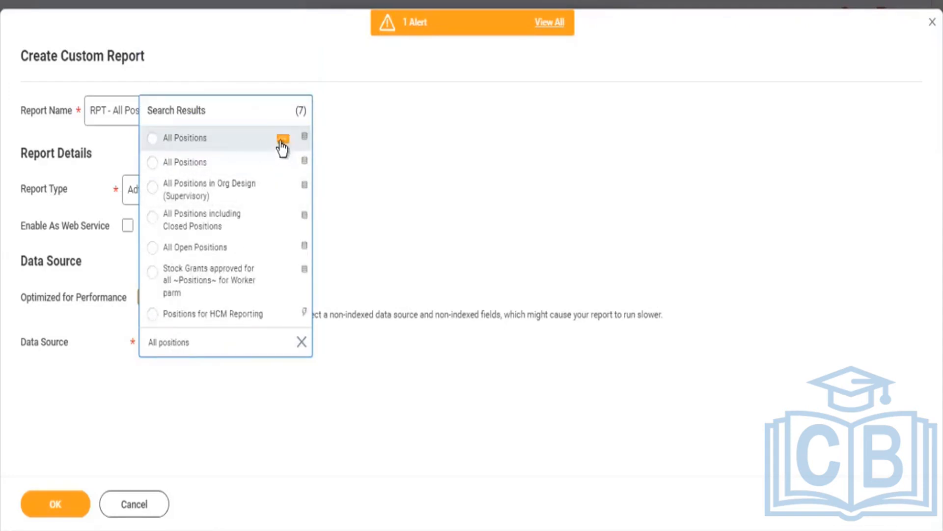
Step: Compare the descriptions and primary business objects of the two data sources named All Positions
{"action": "left_click", "coordinate": [282, 142]}
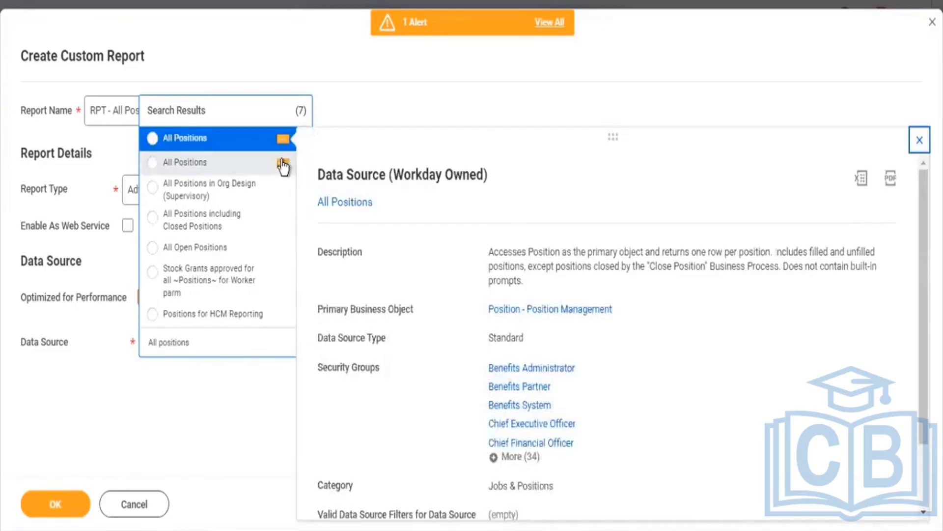
{"action": "left_click", "coordinate": [283, 164]}
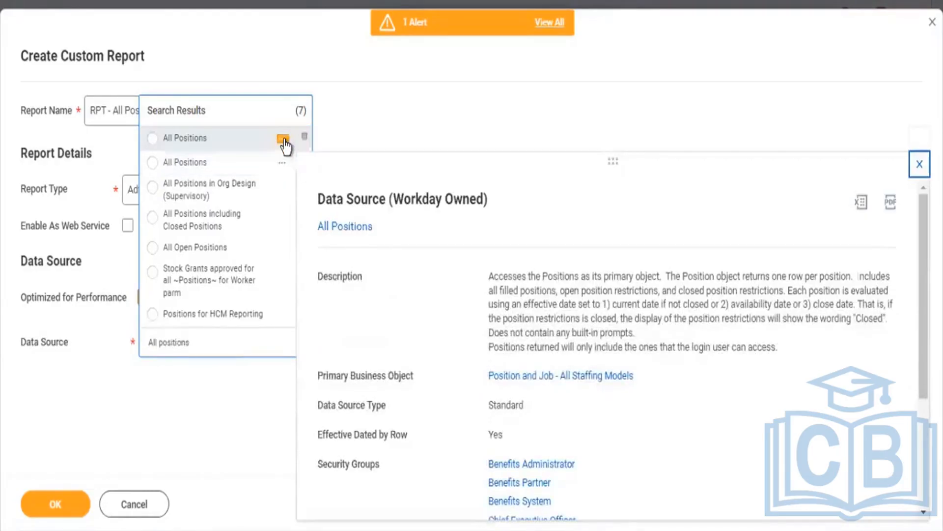
{"action": "mouse_move", "coordinate": [284, 145]}
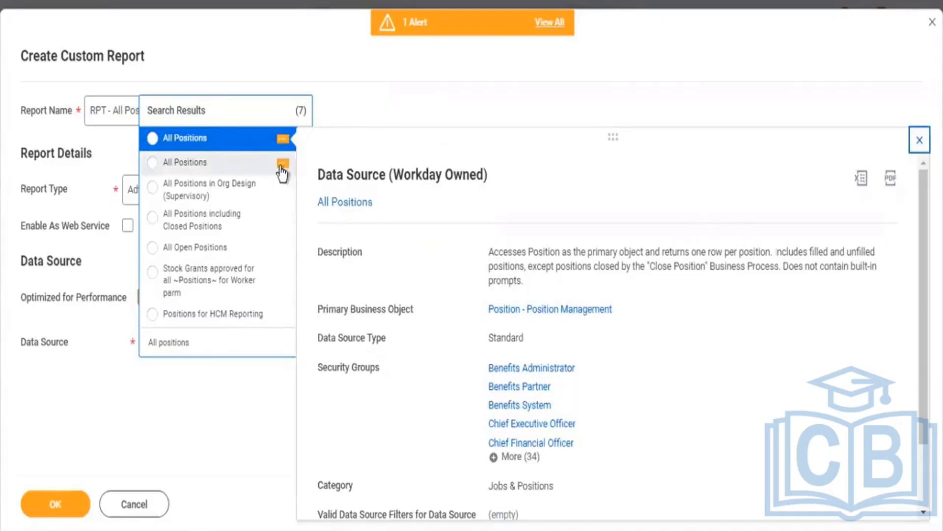
{"action": "left_click", "coordinate": [282, 165]}
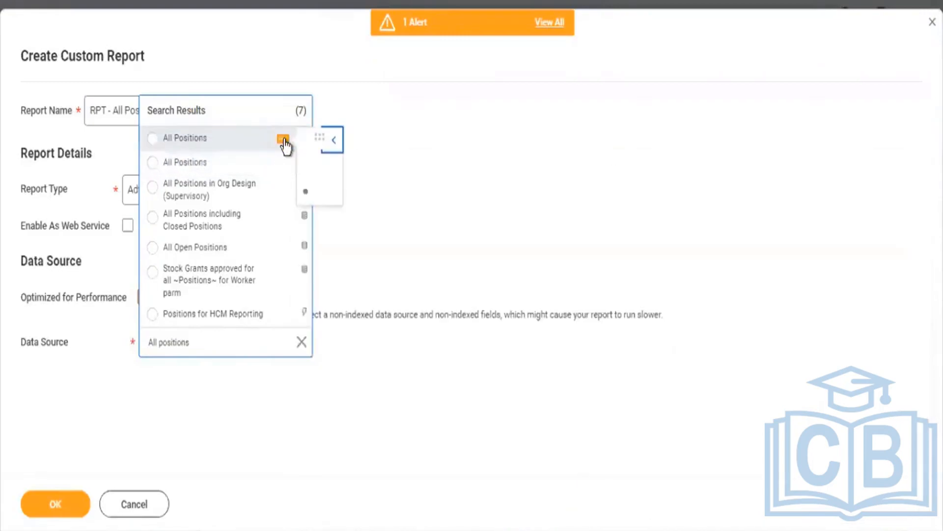
{"action": "mouse_move", "coordinate": [284, 141]}
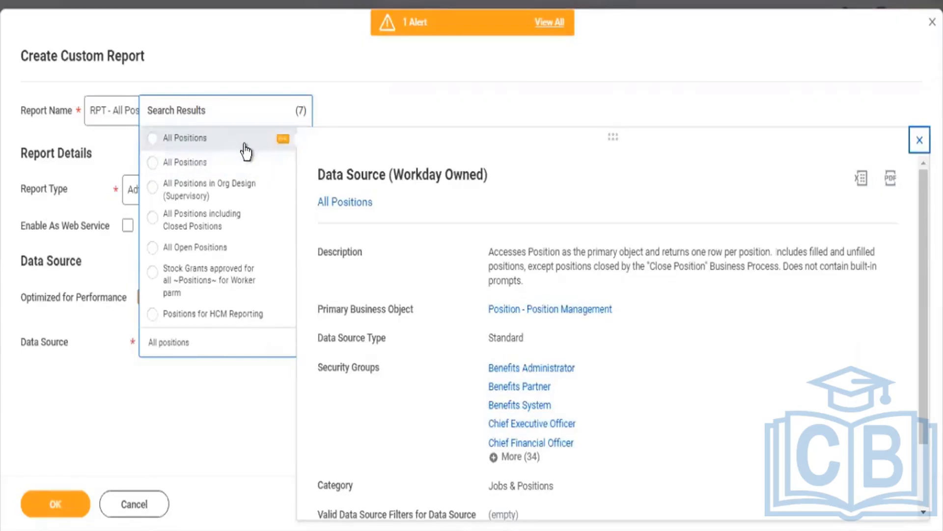
Step: Choose the first All Positions data source, review its details and remove it from the report
{"action": "left_click", "coordinate": [196, 138]}
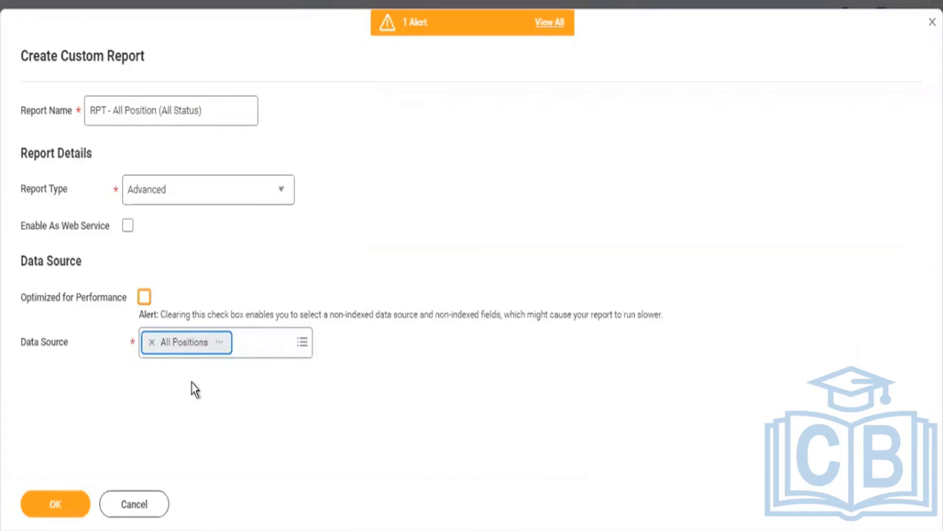
{"action": "left_click", "coordinate": [220, 344]}
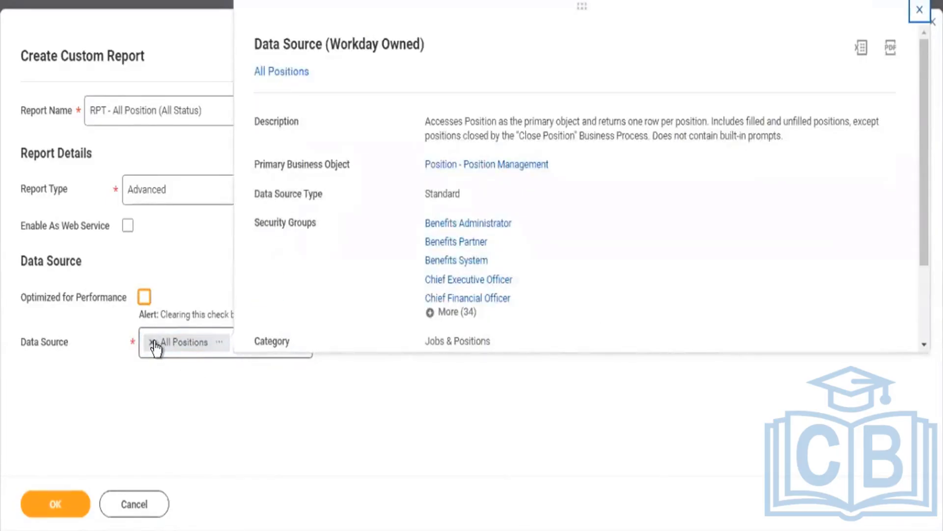
{"action": "left_click", "coordinate": [153, 343]}
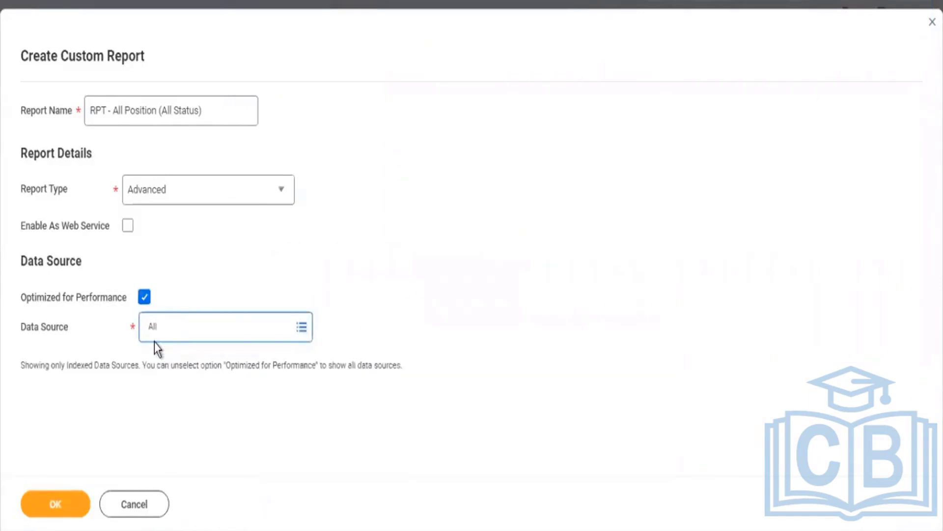
Step: With Optimized for Performance turned on, search the data sources for "All positions" and set Positions for HCM Reporting as the data source
{"action": "type", "text": "All postions"}
{"action": "key", "text": "Return"}
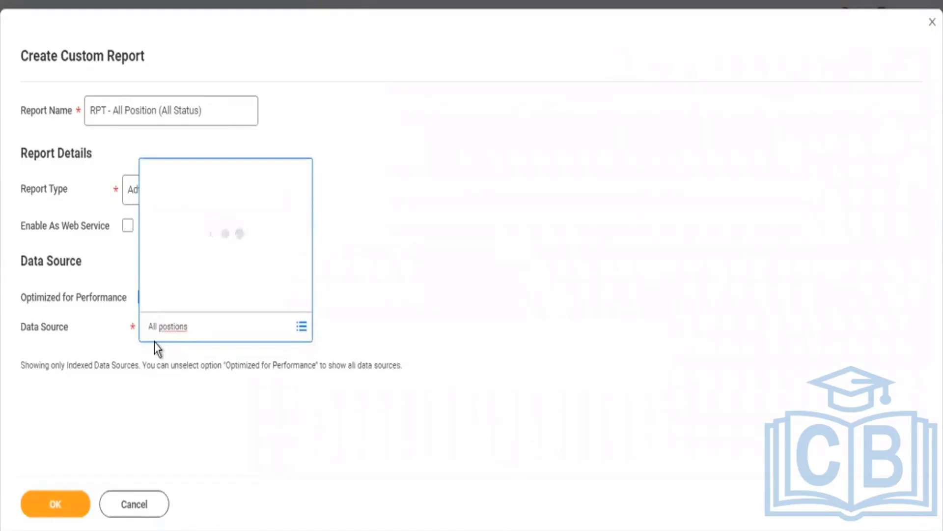
{"action": "left_click", "coordinate": [191, 325]}
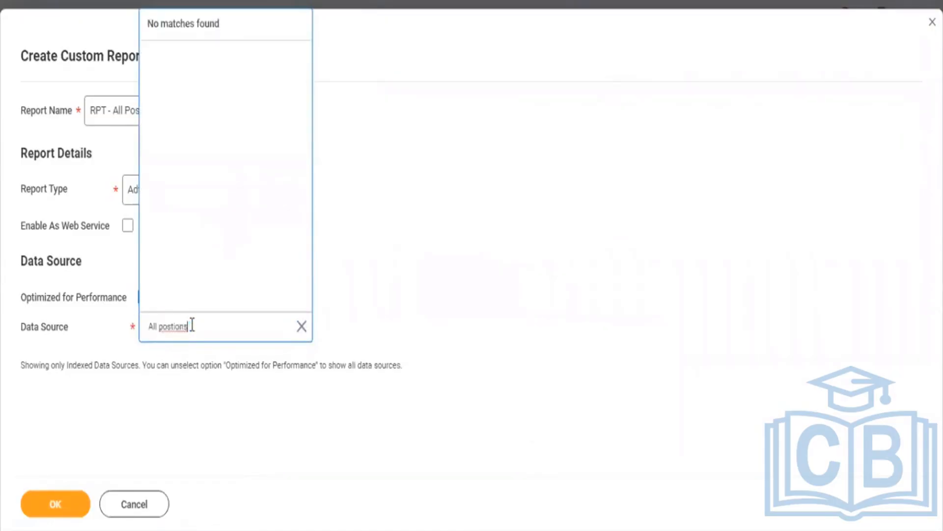
{"action": "key", "text": "BackSpace"}
{"action": "key", "text": "BackSpace"}
{"action": "key", "text": "BackSpace"}
{"action": "key", "text": "BackSpace"}
{"action": "key", "text": "BackSpace"}
{"action": "key", "text": "BackSpace"}
{"action": "type", "text": "sitions"}
{"action": "key", "text": "Return"}
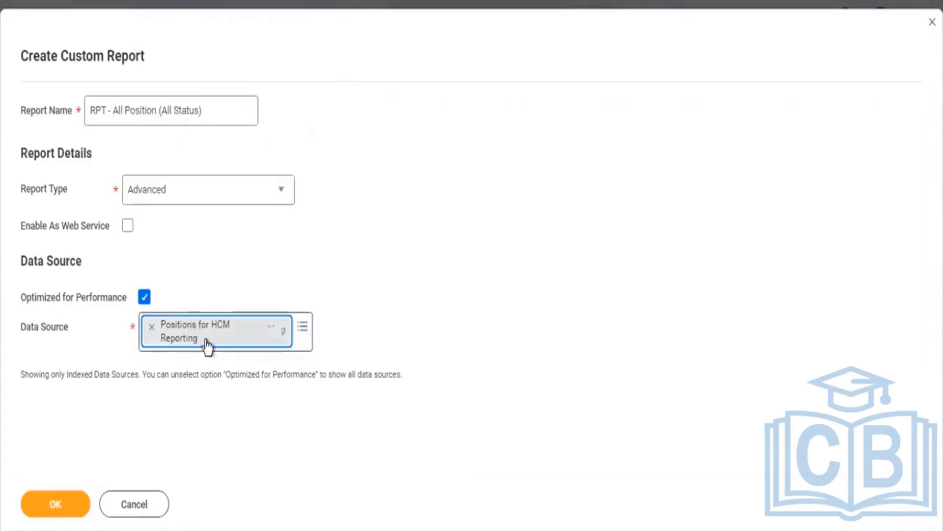
Step: Remove Positions for HCM Reporting as the data source and turn off Optimized for Performance
{"action": "left_click", "coordinate": [144, 297]}
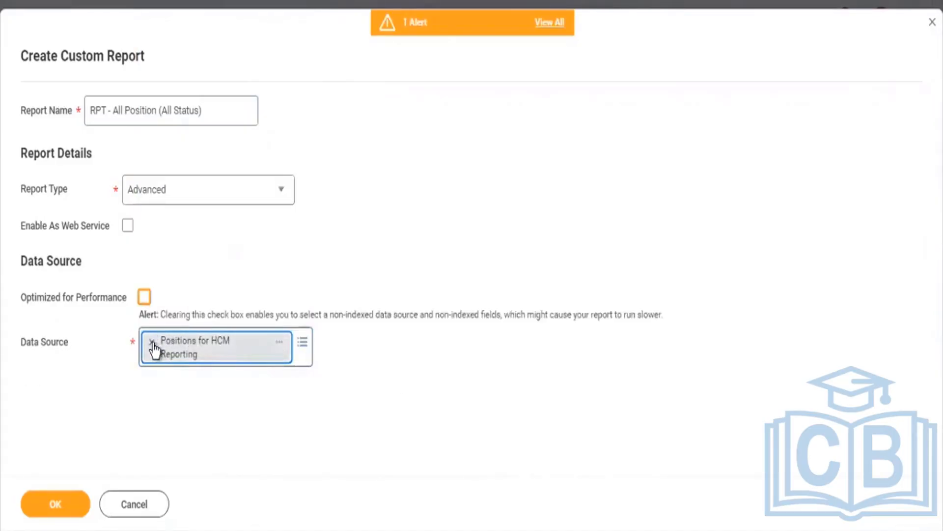
{"action": "left_click", "coordinate": [153, 343]}
{"action": "type", "text": "A"}
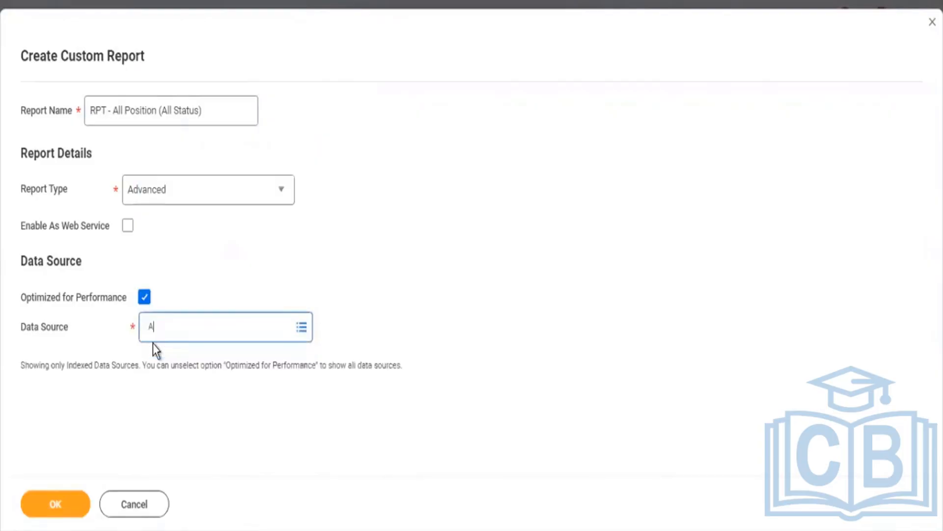
{"action": "type", "text": "ll"}
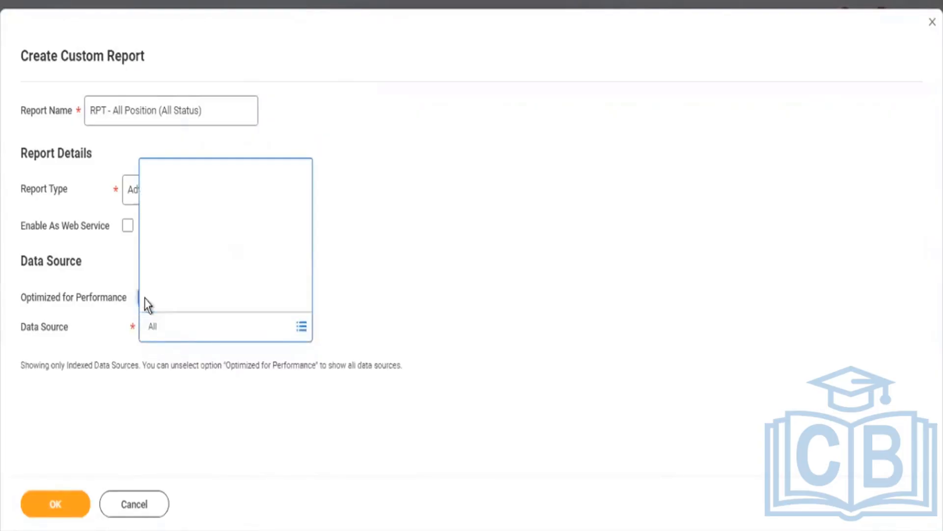
{"action": "key", "text": "Return"}
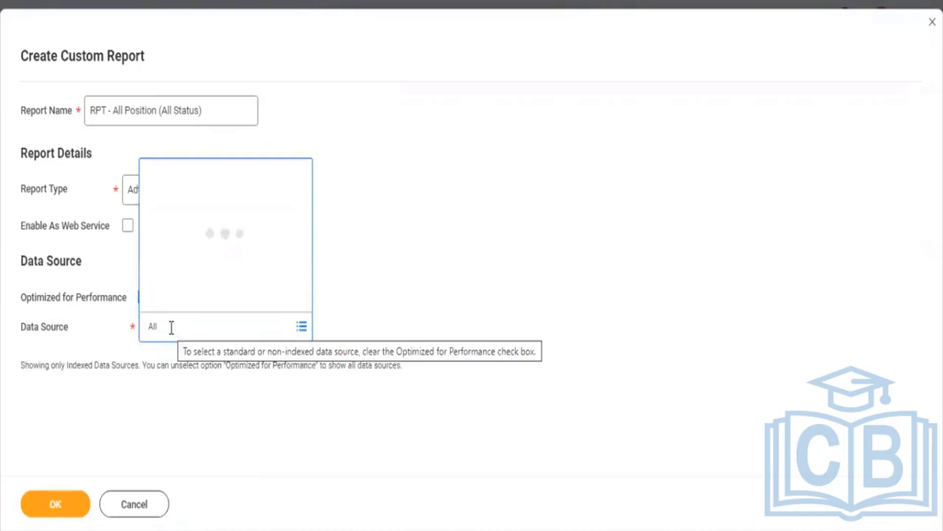
{"action": "left_click", "coordinate": [144, 297]}
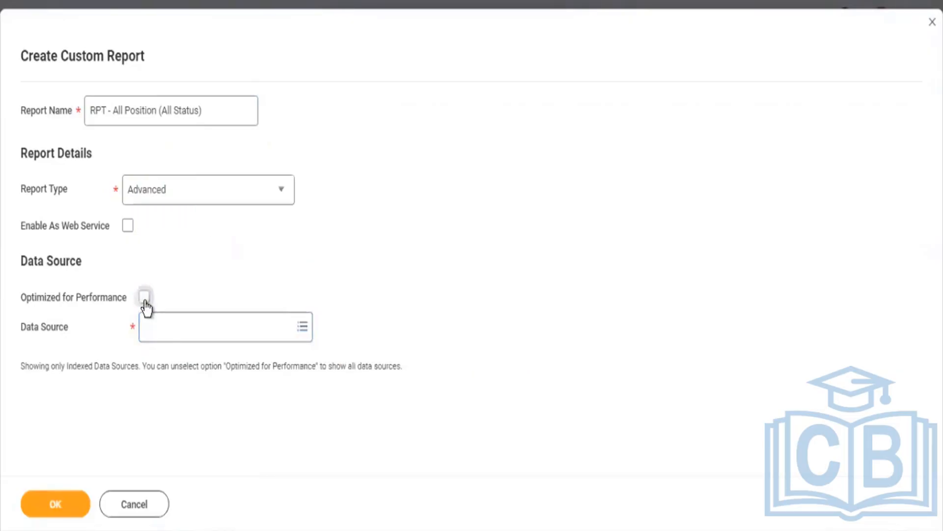
Step: Search the data sources for "All positions", review and choose the first All Positions result, and create the report
{"action": "left_click", "coordinate": [158, 334]}
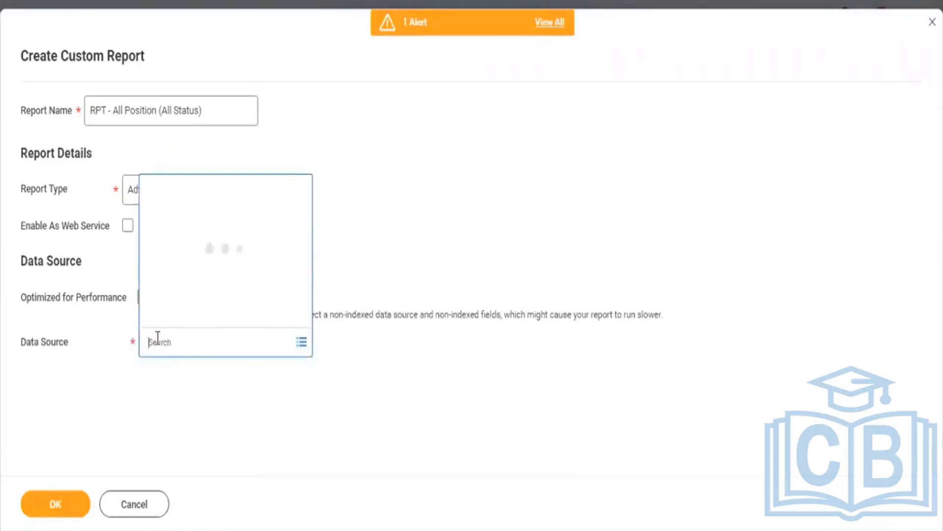
{"action": "type", "text": "All"}
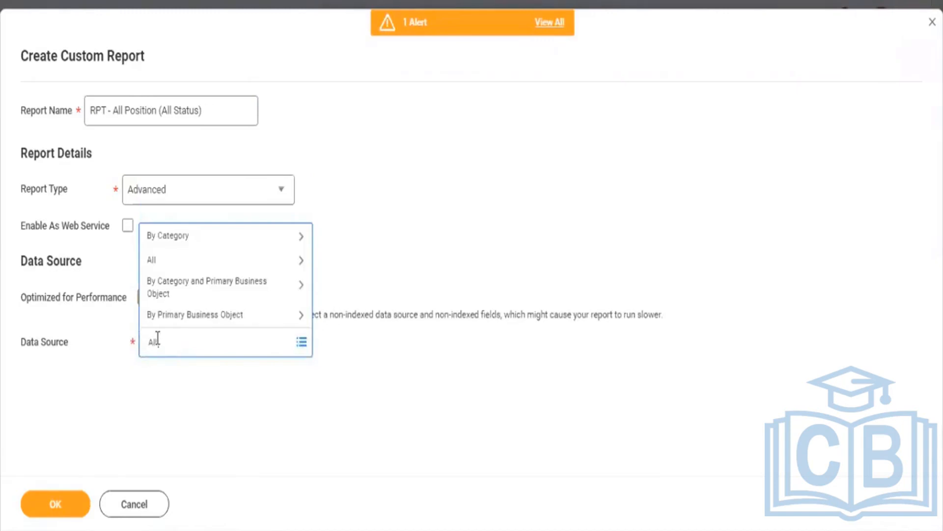
{"action": "type", "text": " positions"}
{"action": "key", "text": "Return"}
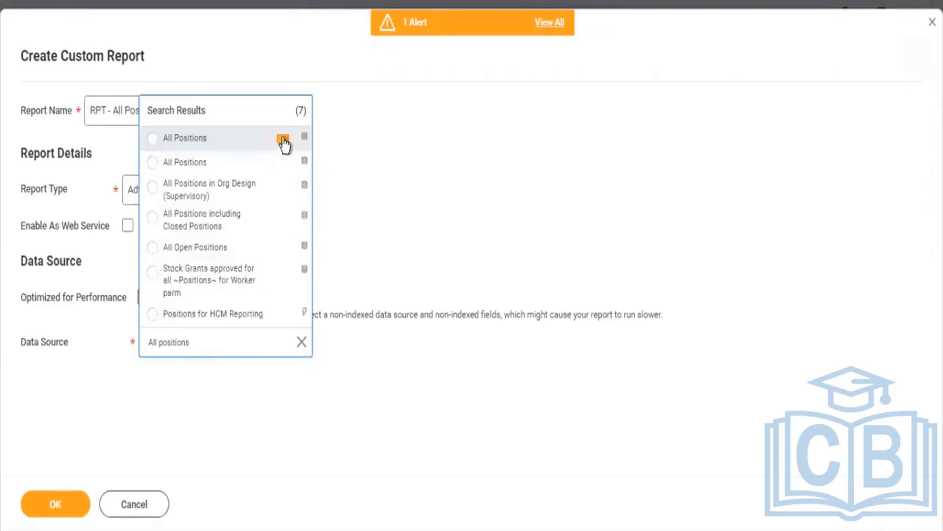
{"action": "left_click", "coordinate": [283, 140]}
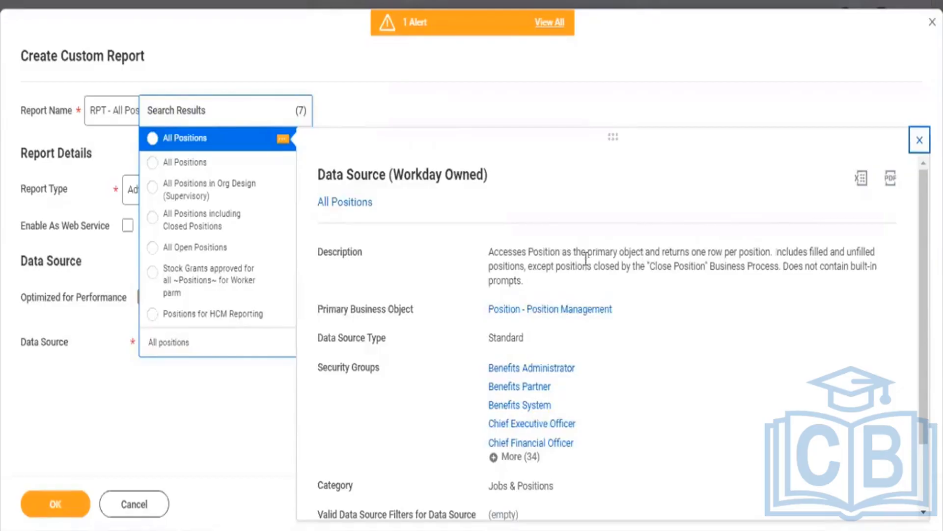
{"action": "left_click", "coordinate": [244, 139]}
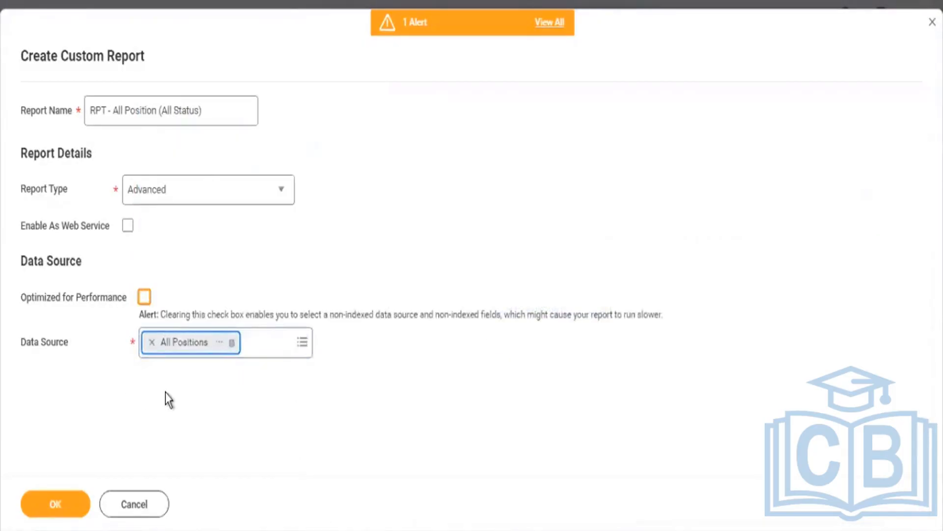
{"action": "left_click", "coordinate": [69, 503]}
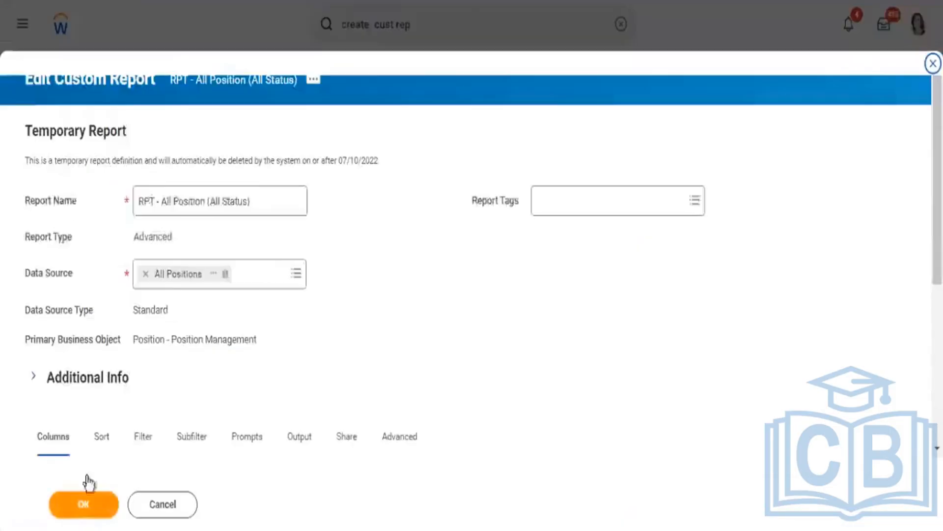
Step: Add a condition to the report's instance filter and set its field to Staffing Status
{"action": "left_click", "coordinate": [140, 439]}
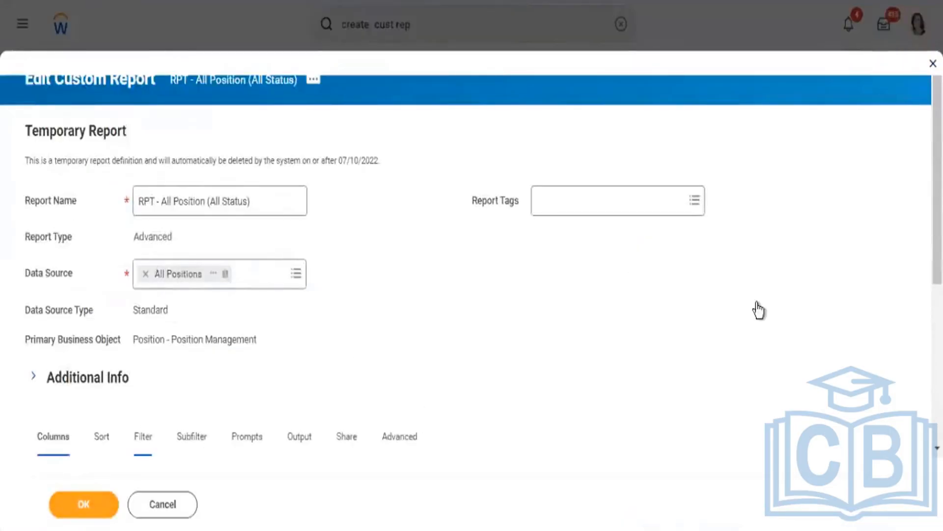
{"action": "scroll", "coordinate": [693, 164], "scroll_direction": "down", "scroll_amount": 5}
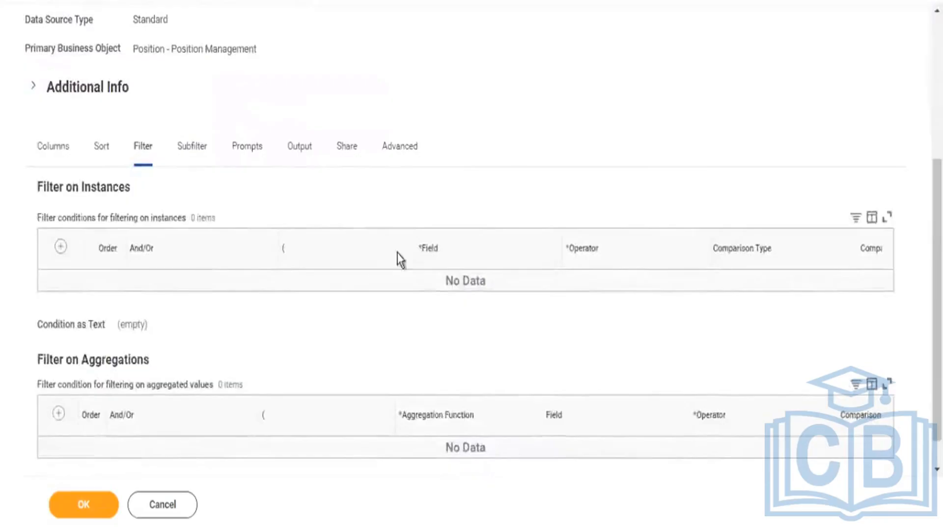
{"action": "left_click", "coordinate": [60, 245]}
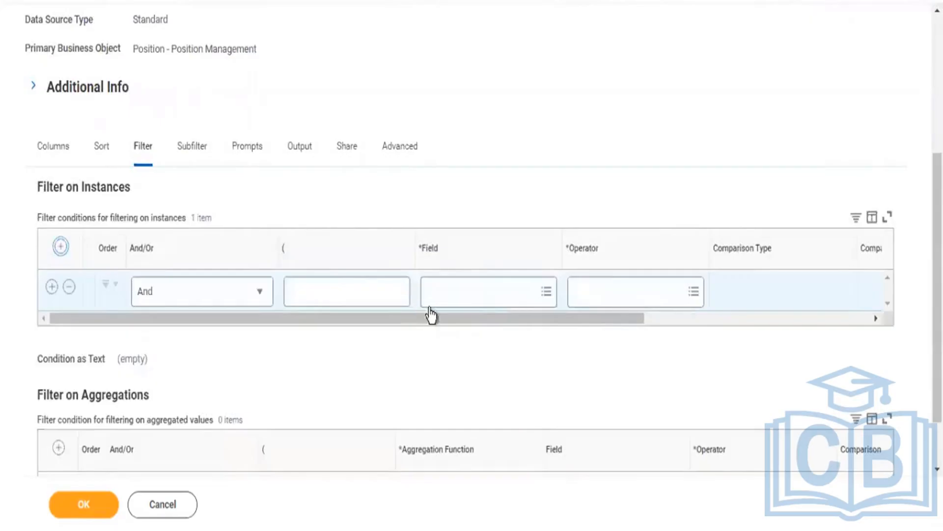
{"action": "left_click", "coordinate": [455, 302]}
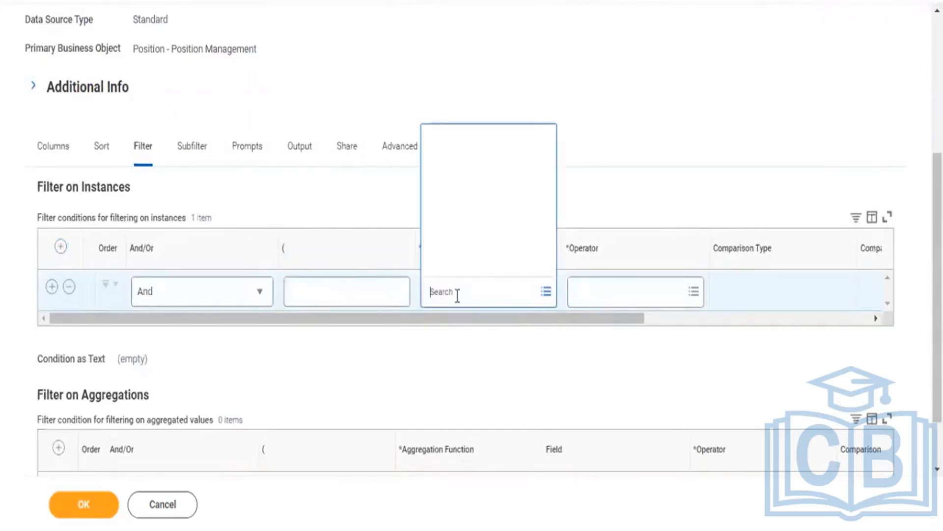
{"action": "type", "text": "status"}
{"action": "key", "text": "Return"}
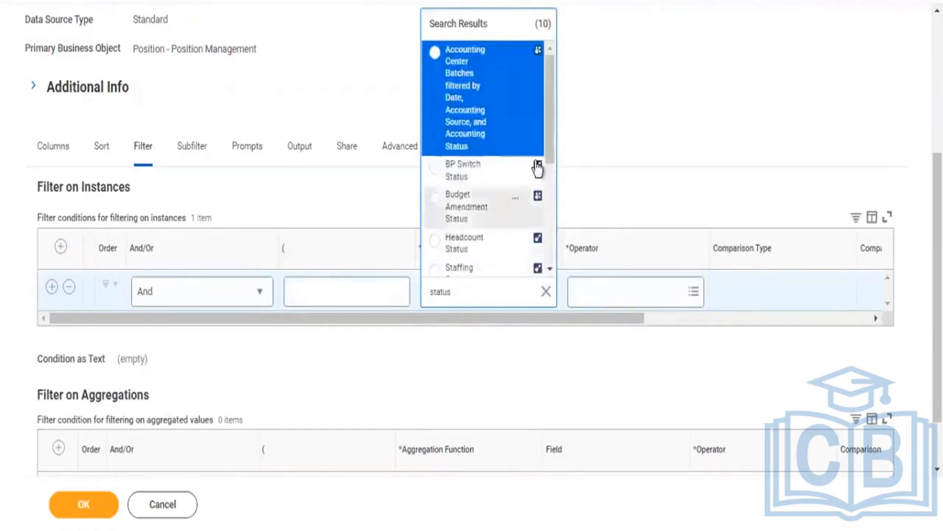
{"action": "left_click_drag", "start_coordinate": [550, 91], "coordinate": [548, 131]}
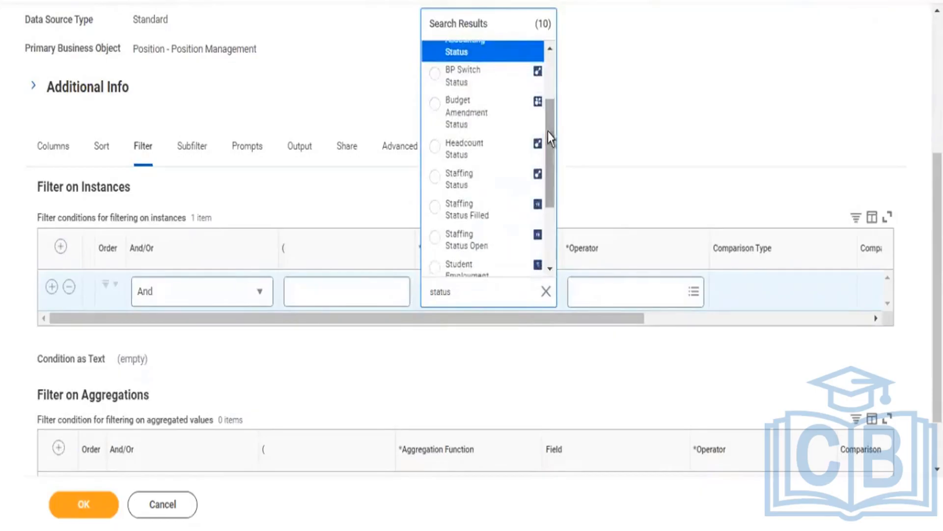
{"action": "left_click", "coordinate": [453, 182]}
Step: Set the Staffing Status condition's operator to "in the selection list" and check which status values it offers for comparison
{"action": "left_click", "coordinate": [618, 292]}
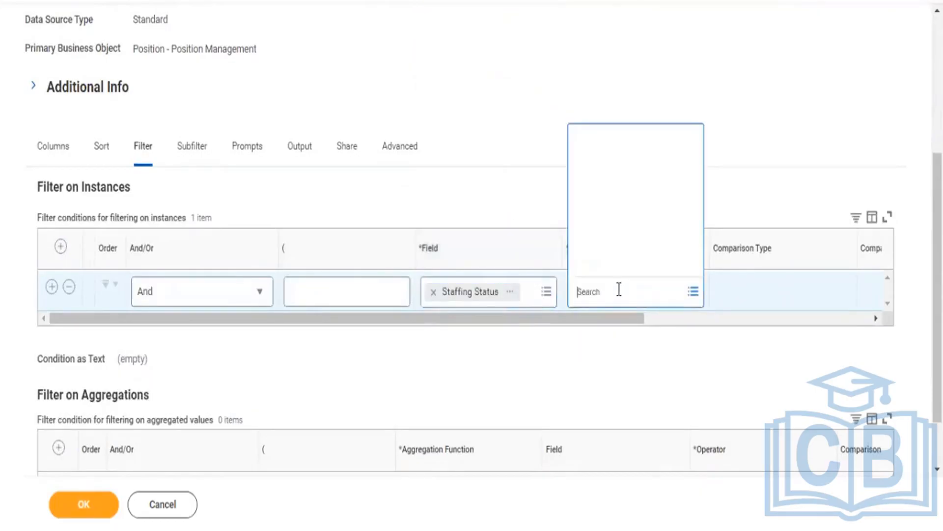
{"action": "left_click", "coordinate": [619, 238]}
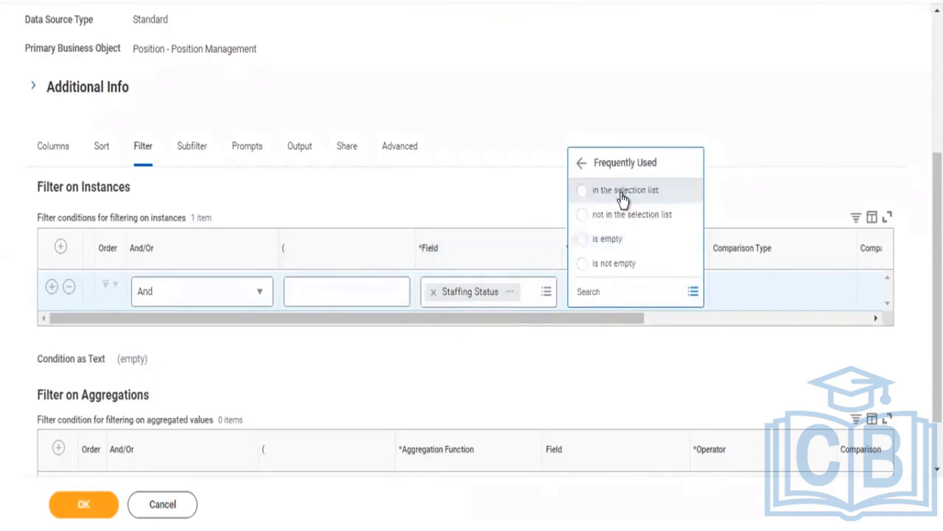
{"action": "left_click", "coordinate": [620, 190]}
{"action": "left_click_drag", "start_coordinate": [628, 320], "coordinate": [751, 339]}
{"action": "left_click", "coordinate": [723, 300]}
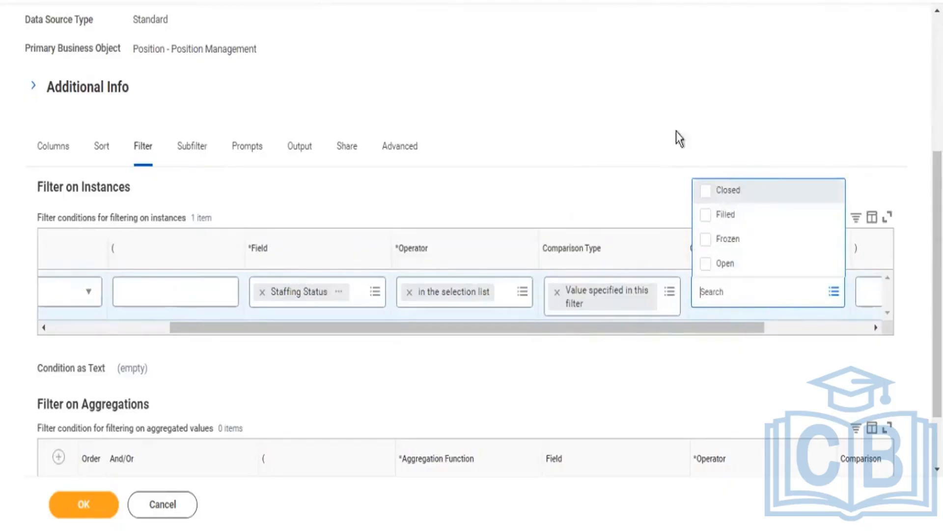
{"action": "left_click", "coordinate": [152, 328]}
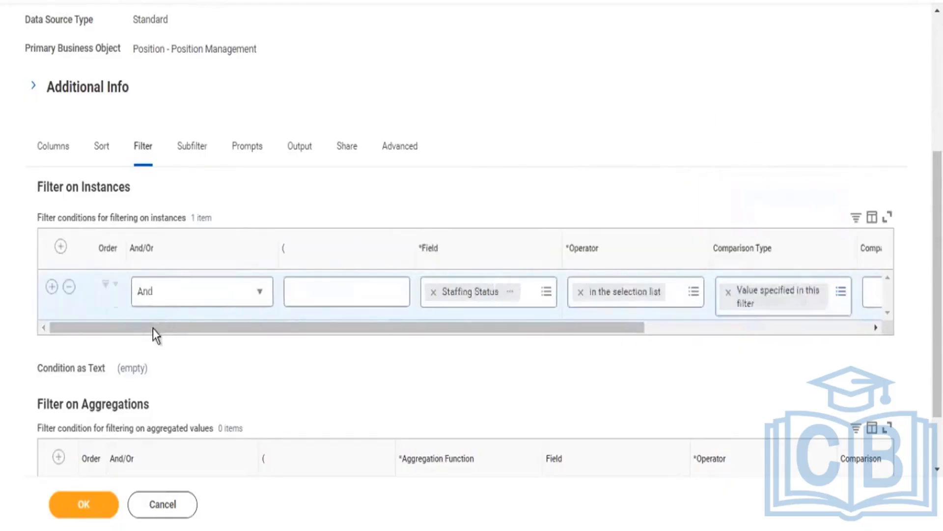
Step: Search the fields for "position ID" and set Position ID as the field of the report's first column
{"action": "left_click", "coordinate": [61, 150]}
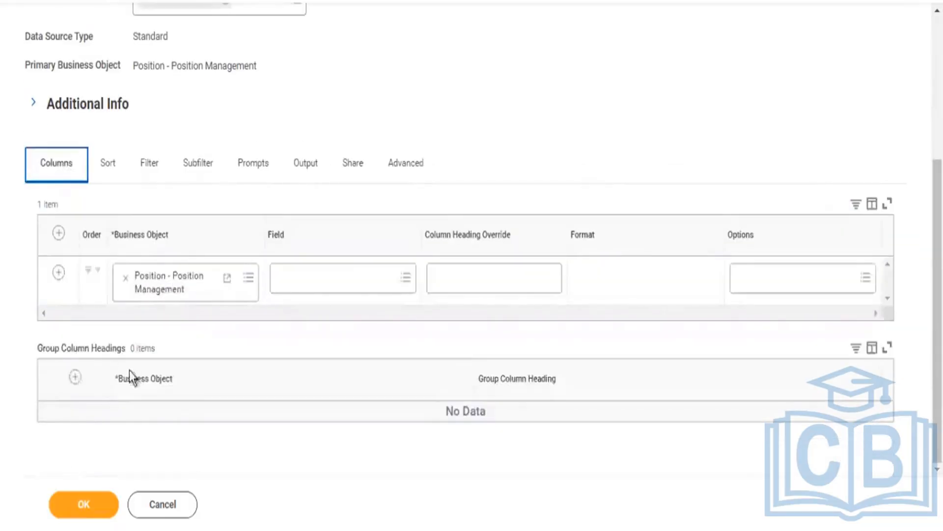
{"action": "left_click", "coordinate": [313, 285]}
{"action": "left_click", "coordinate": [313, 282]}
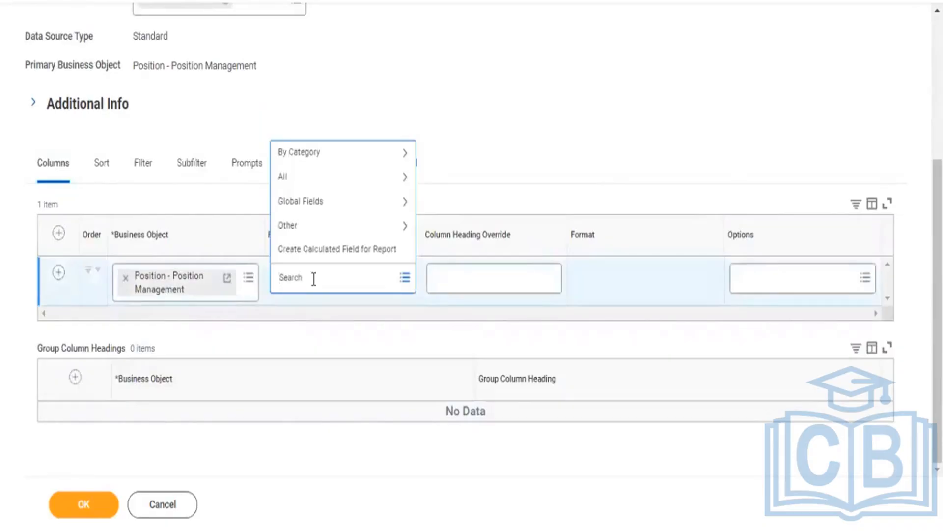
{"action": "type", "text": "position"}
{"action": "key", "text": "Return"}
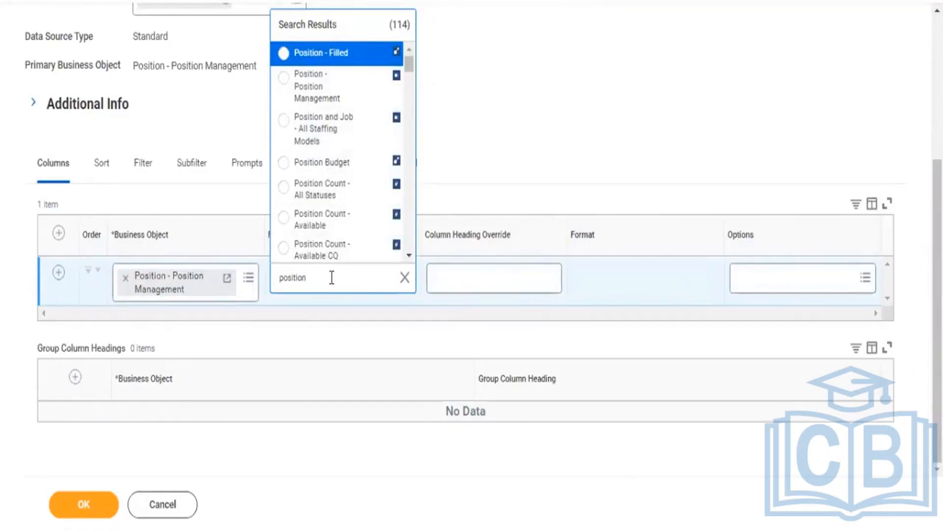
{"action": "type", "text": "ID"}
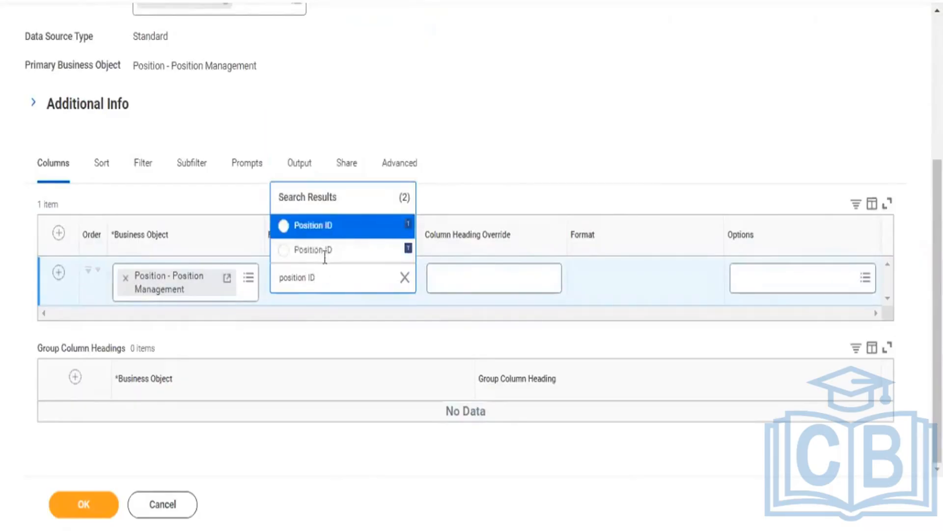
{"action": "left_click", "coordinate": [387, 227]}
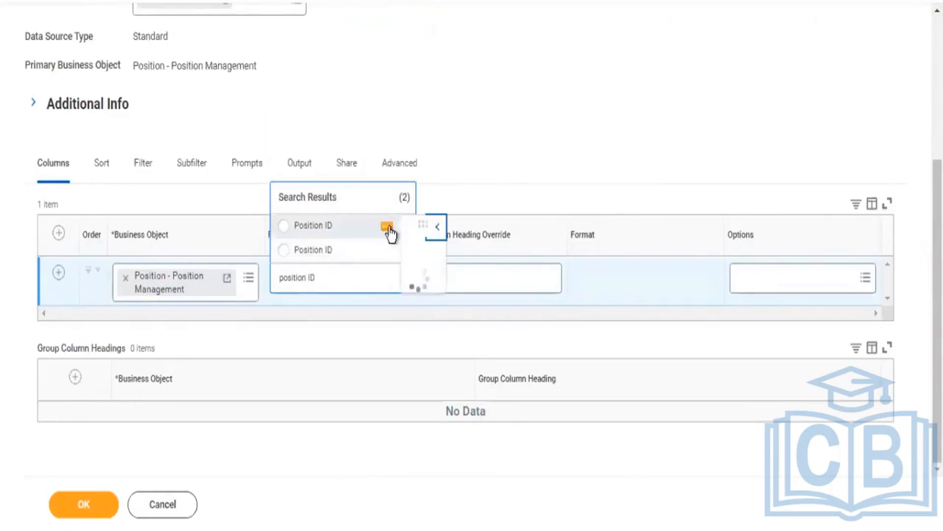
{"action": "left_click", "coordinate": [354, 231]}
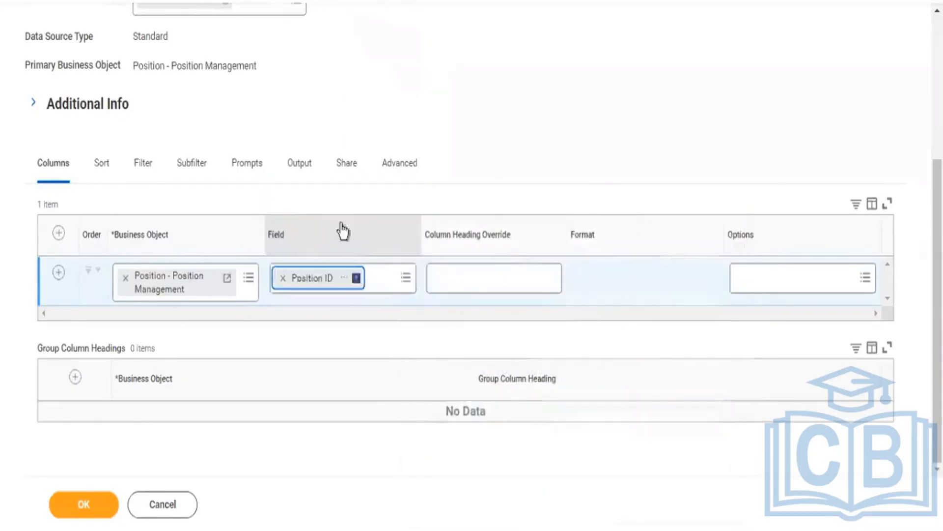
Step: Add a second column to the report with Position Title as its field
{"action": "left_click", "coordinate": [60, 273]}
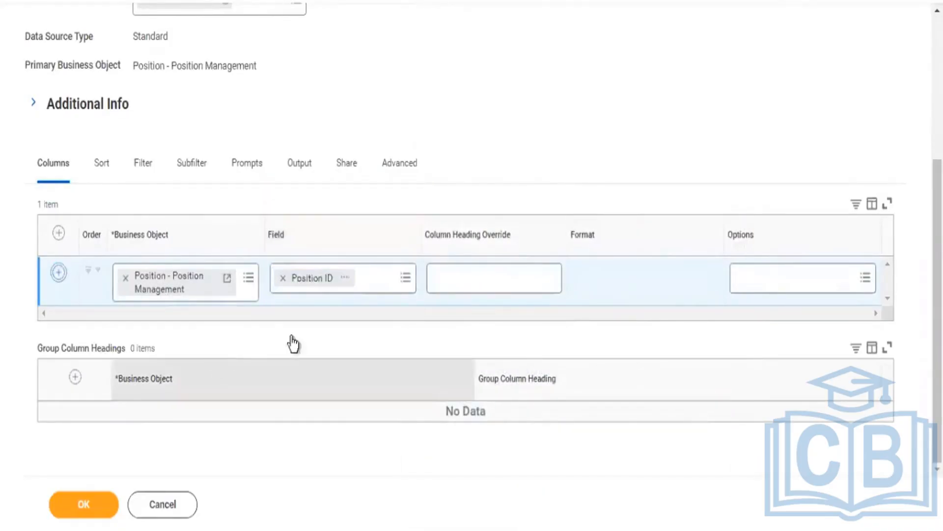
{"action": "left_click", "coordinate": [305, 329]}
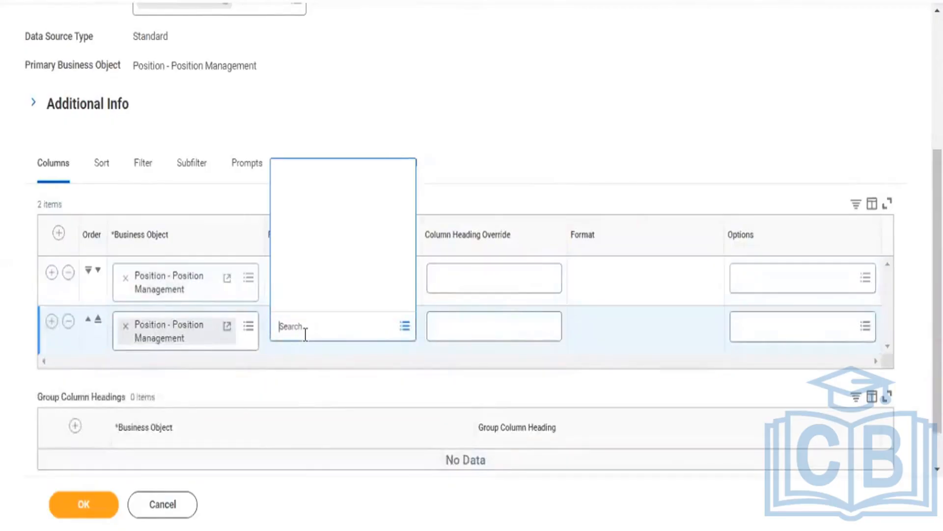
{"action": "type", "text": "posit"}
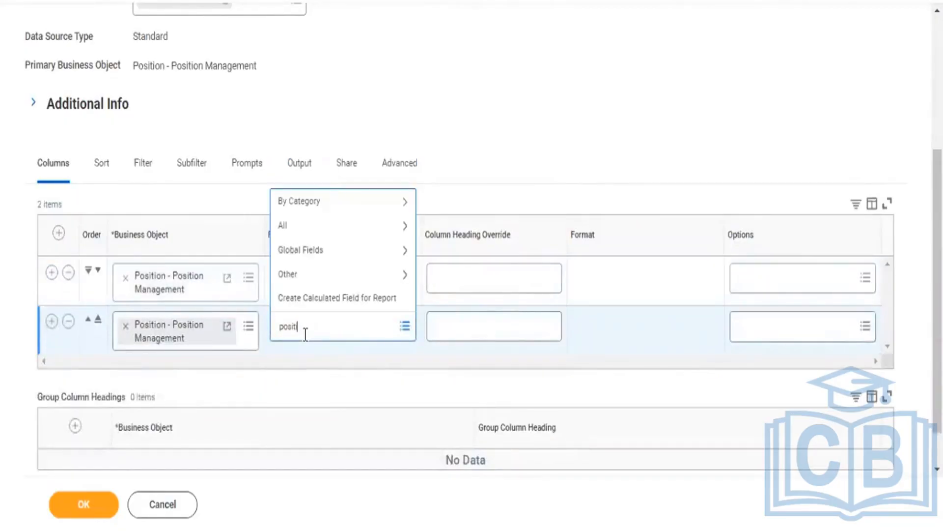
{"action": "type", "text": "ion title"}
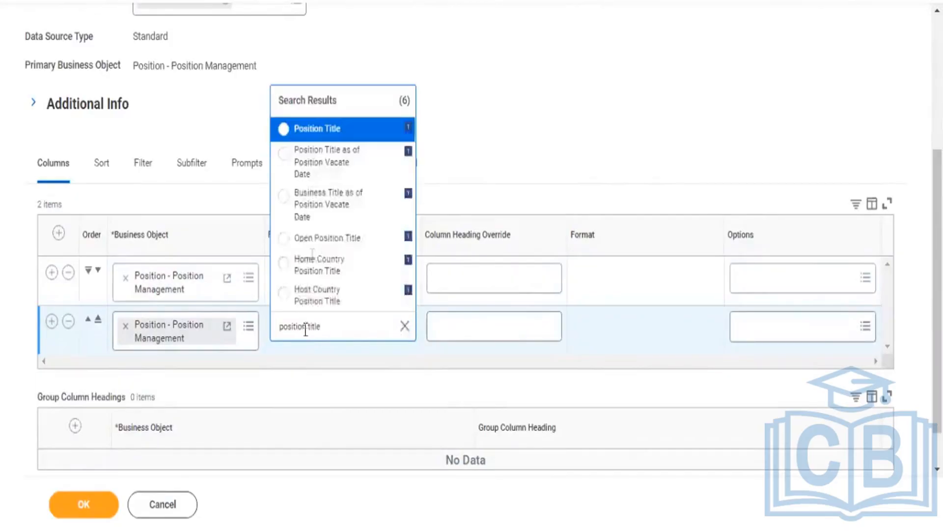
{"action": "left_click", "coordinate": [316, 132]}
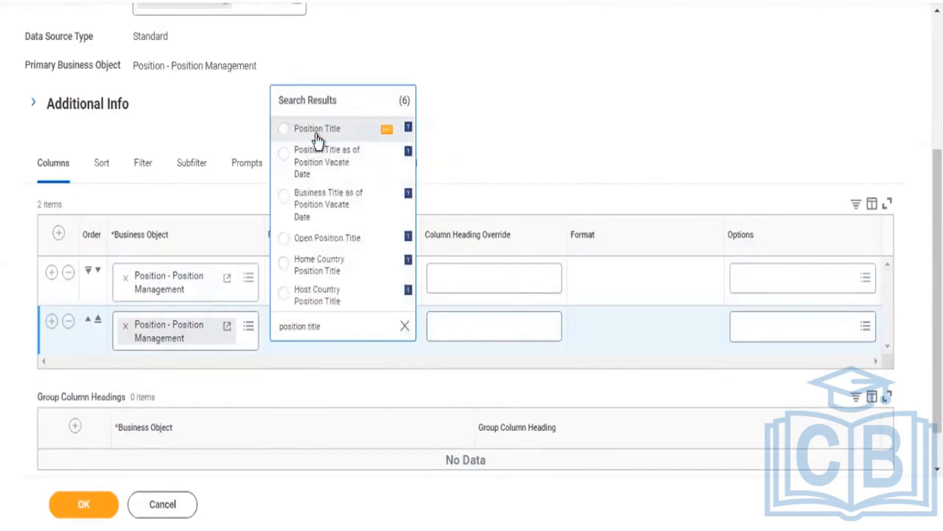
Step: Add a third column to the report and search the fields for "target hire date"
{"action": "left_click", "coordinate": [51, 321]}
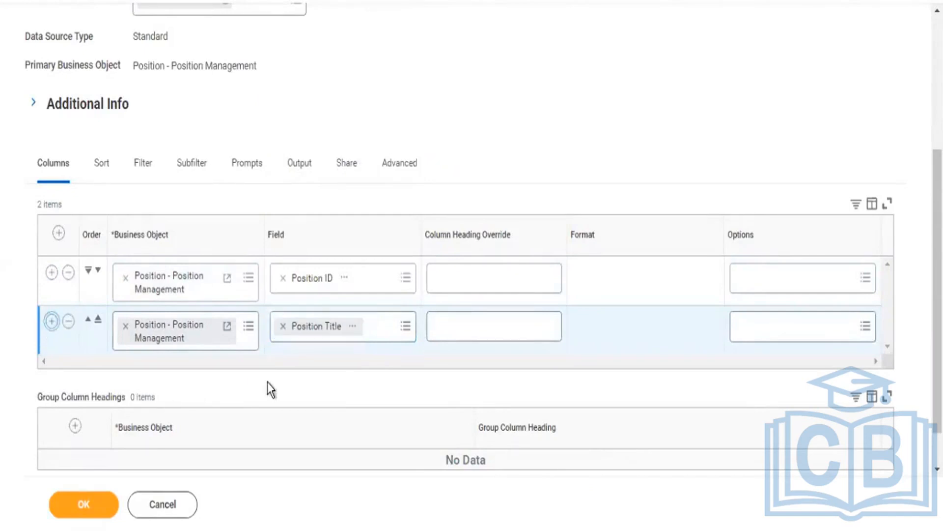
{"action": "left_click", "coordinate": [309, 375]}
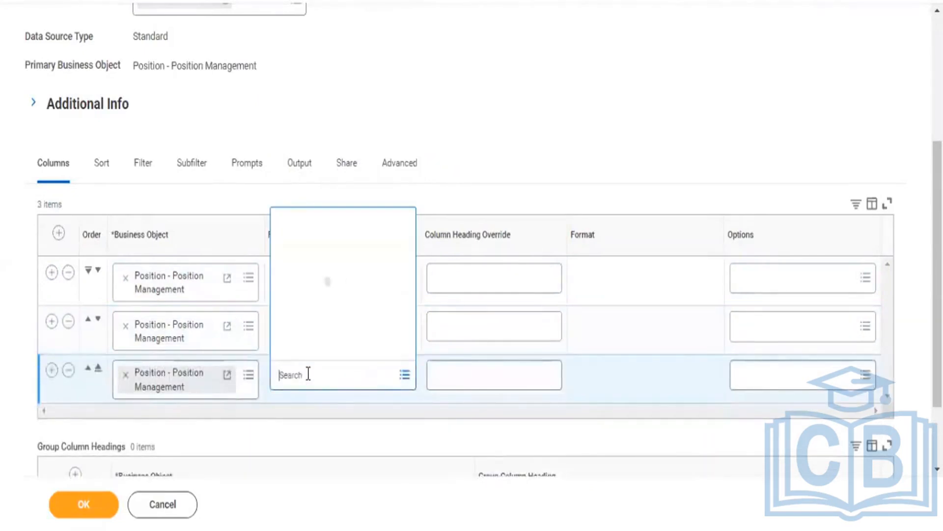
{"action": "type", "text": "target"}
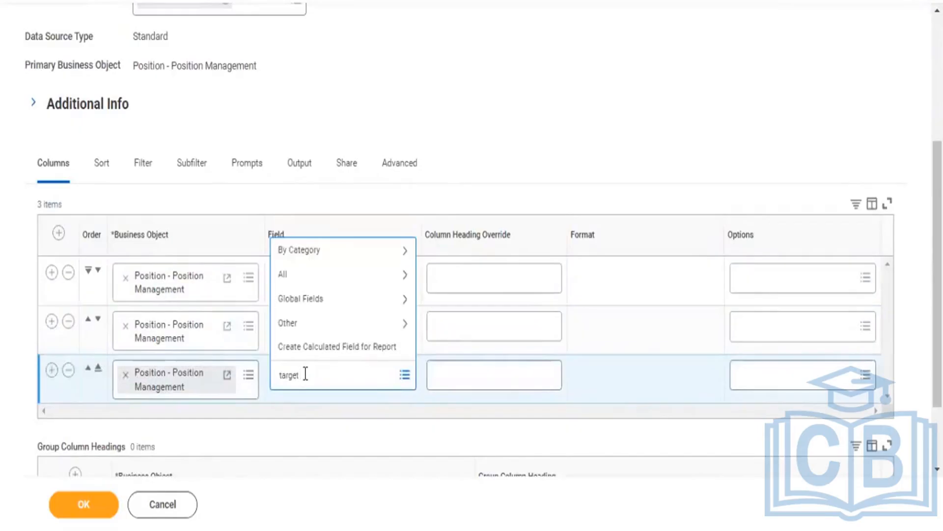
{"action": "type", "text": " hire"}
{"action": "type", "text": "date"}
{"action": "key", "text": "Return"}
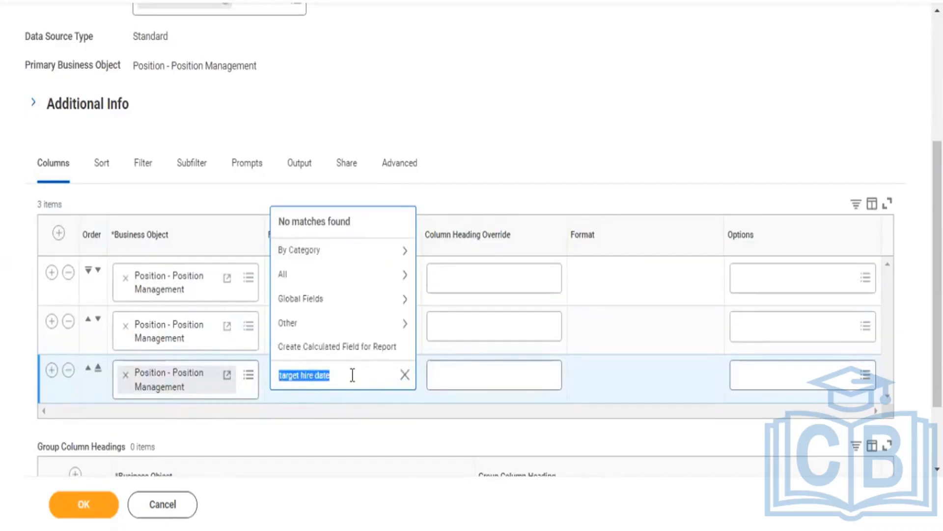
Step: Search the fields for "Hire date" instead, check the details of Earliest Hire Date and set it as the third column's field
{"action": "left_click", "coordinate": [353, 375]}
{"action": "key", "text": "ctrl+a"}
{"action": "key", "text": "BackSpace"}
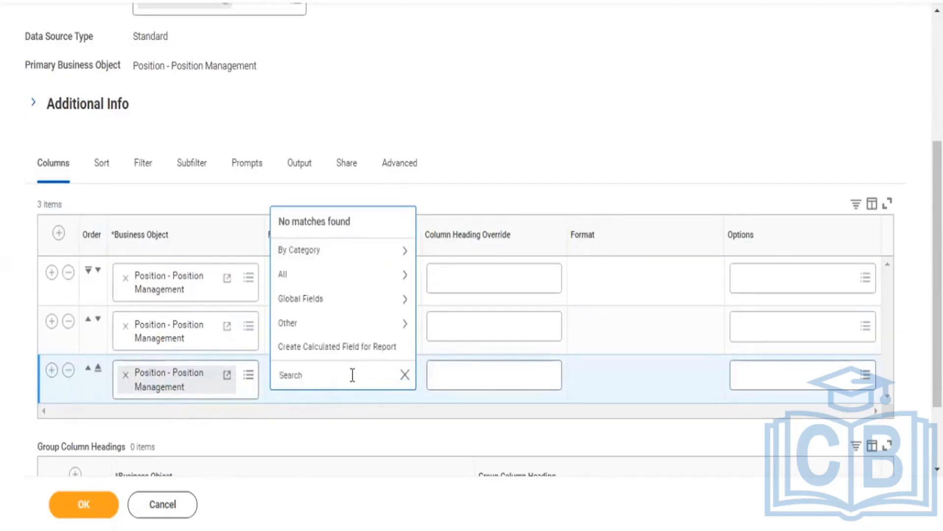
{"action": "type", "text": "Hire date"}
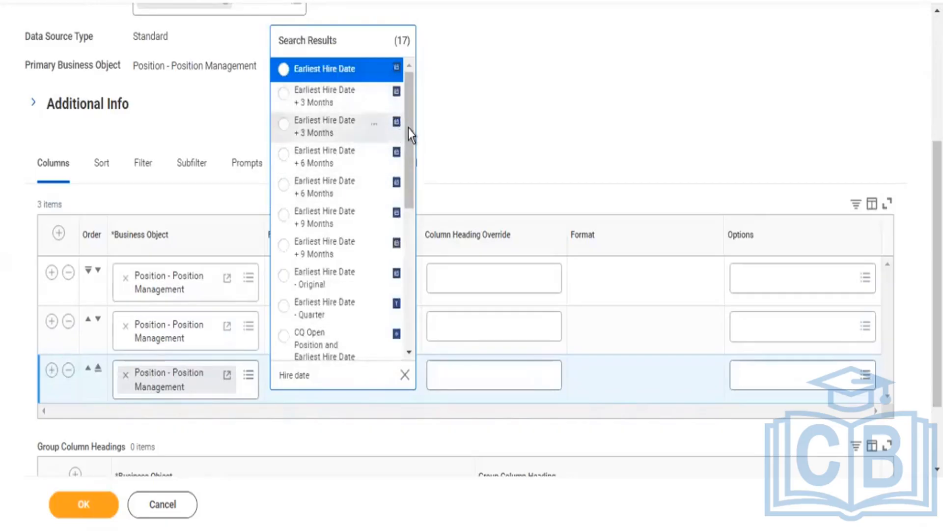
{"action": "left_click_drag", "start_coordinate": [408, 128], "coordinate": [411, 40]}
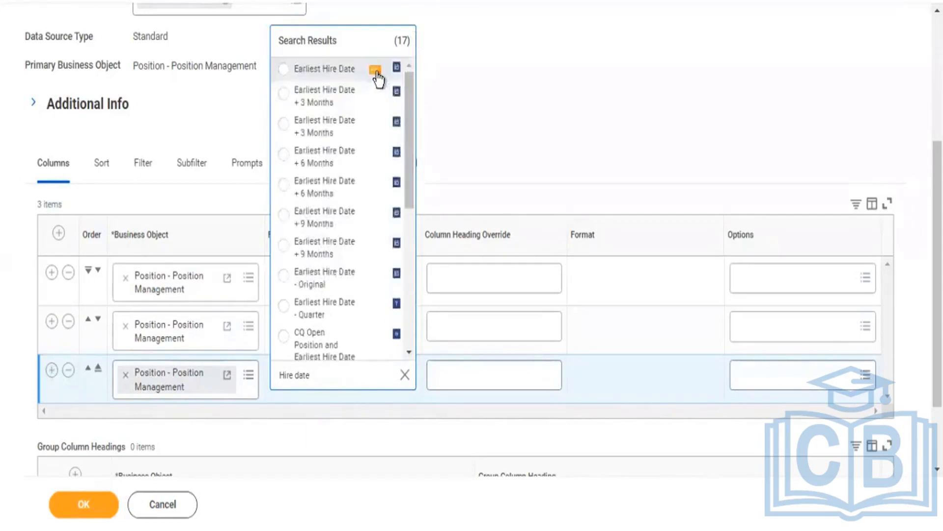
{"action": "left_click", "coordinate": [376, 70]}
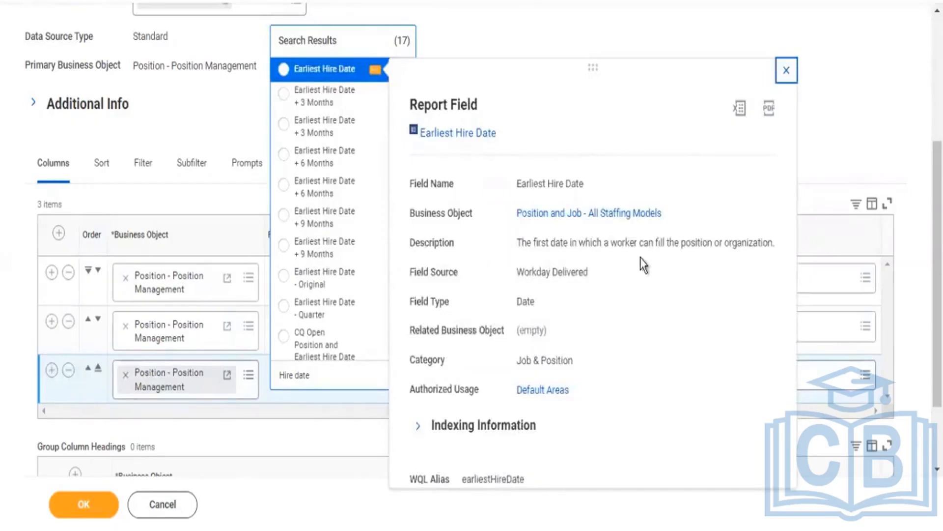
{"action": "left_click", "coordinate": [338, 74]}
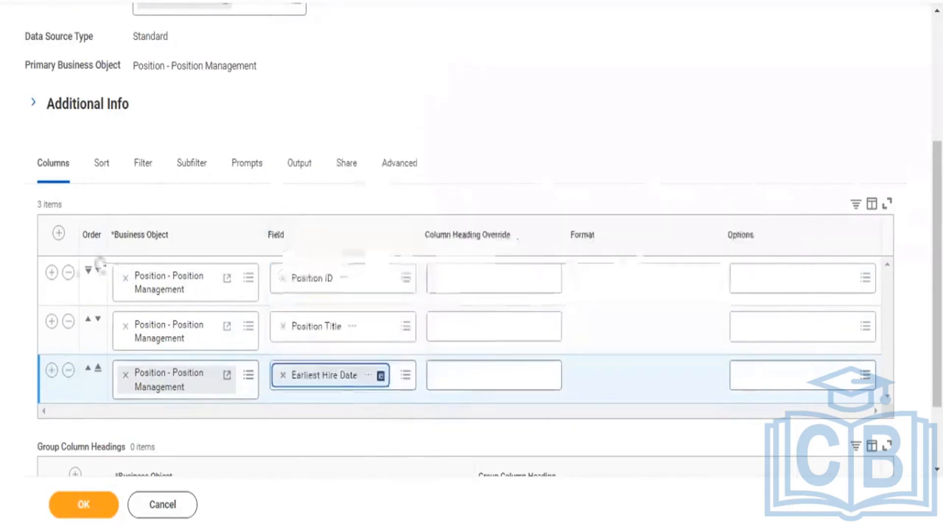
Step: Add a fourth column to the report by searching for "Hiring manager", with Original Hiring Manager as its field
{"action": "left_click", "coordinate": [52, 370]}
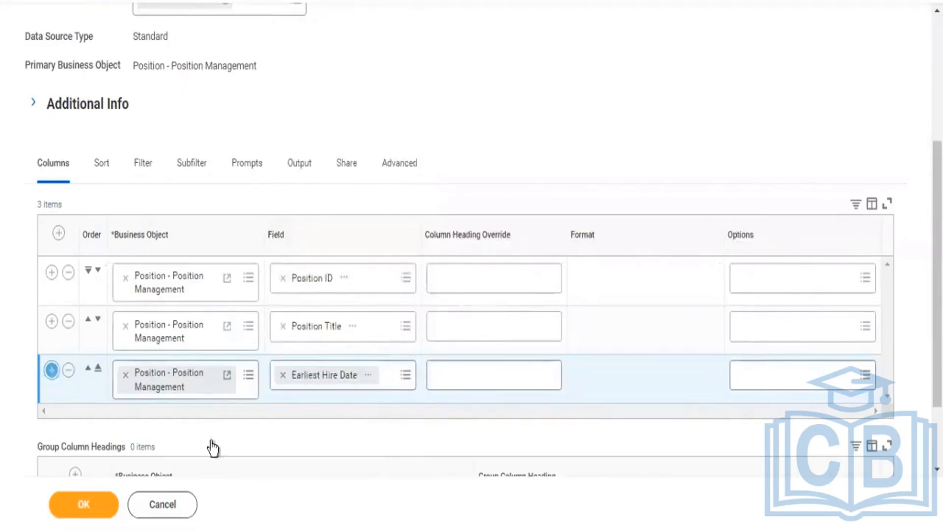
{"action": "left_click", "coordinate": [330, 433]}
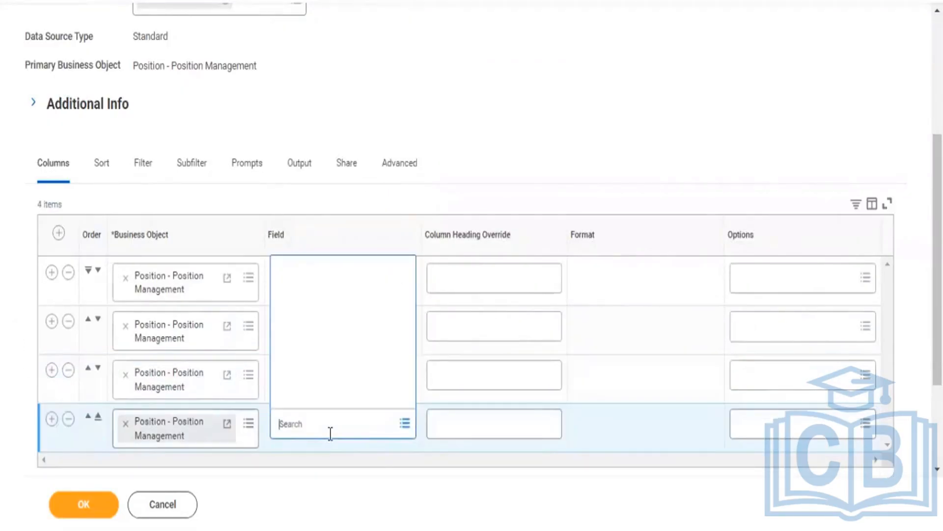
{"action": "type", "text": "H"}
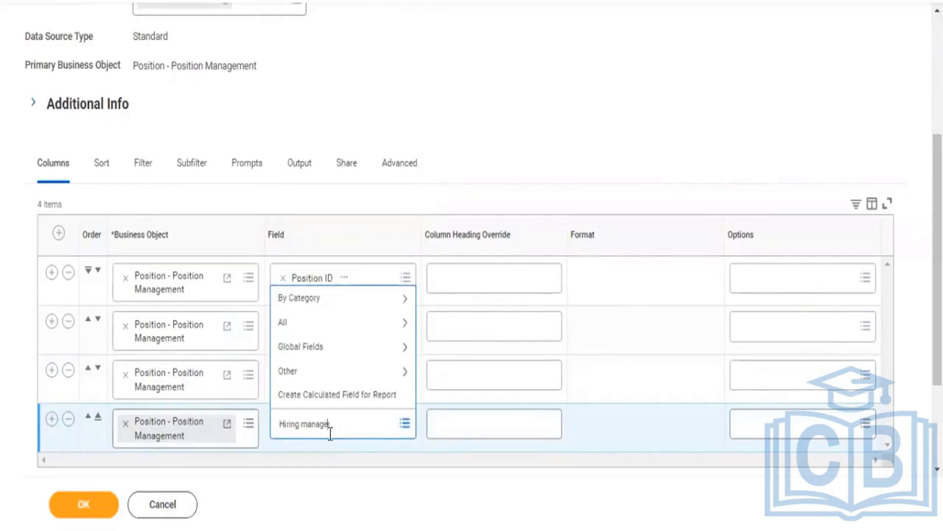
{"action": "type", "text": "iring manager"}
{"action": "key", "text": "Return"}
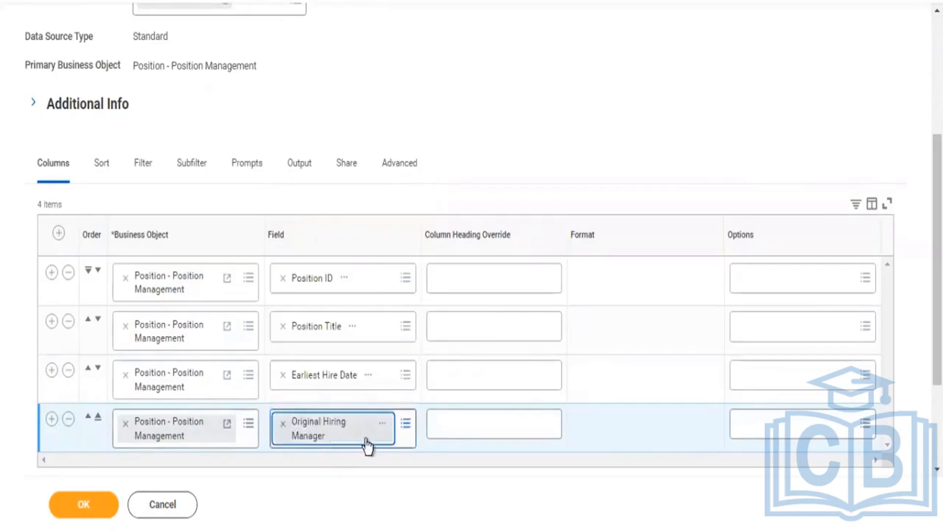
Step: Add a fifth column, search for "job requisition", check the details of Open Job Requisition and set it as the field
{"action": "left_click", "coordinate": [51, 421]}
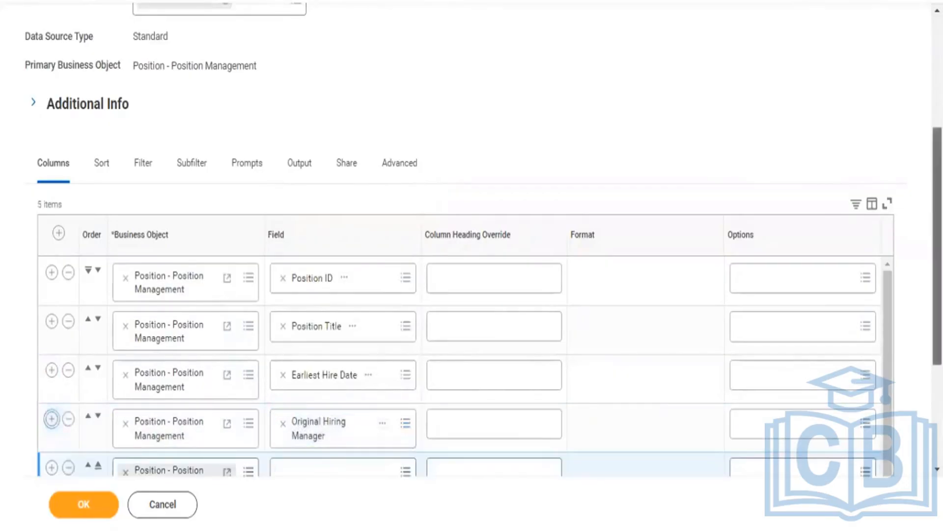
{"action": "scroll", "coordinate": [52, 421], "scroll_direction": "down", "scroll_amount": 4}
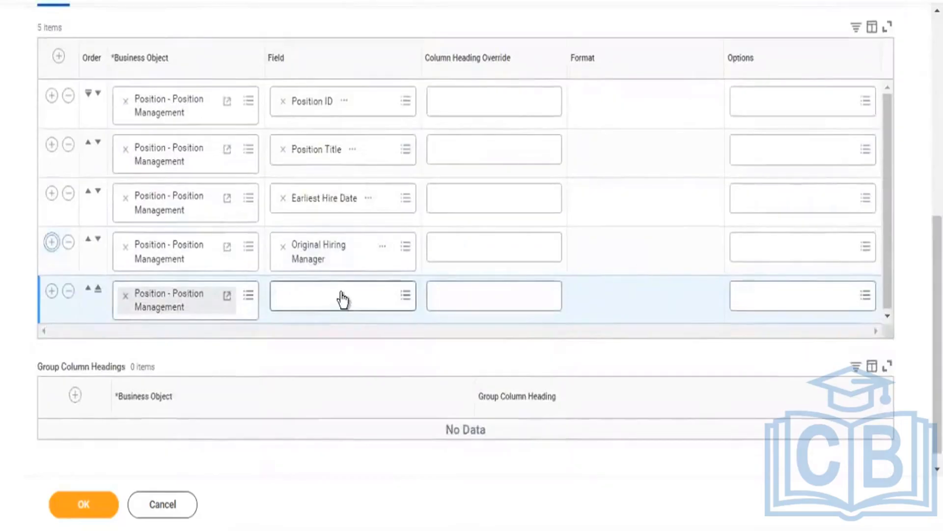
{"action": "left_click", "coordinate": [342, 298]}
{"action": "type", "text": "id"}
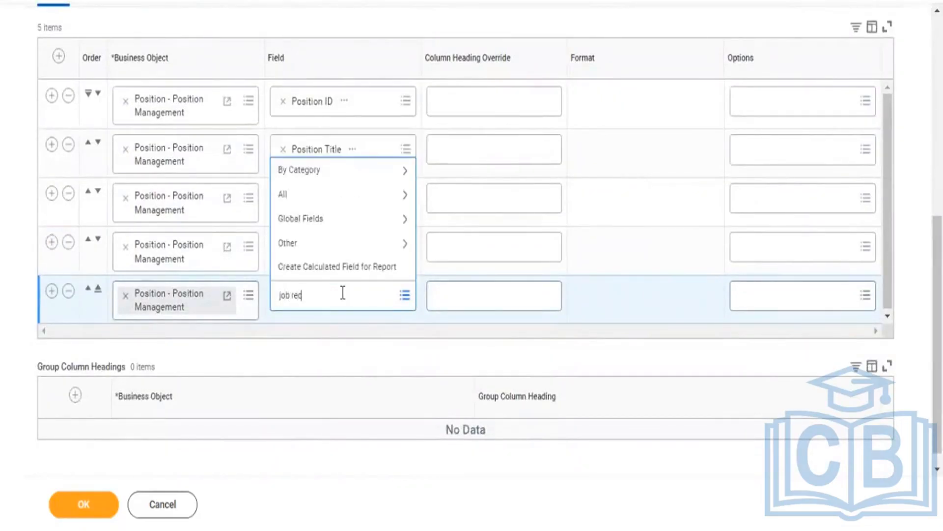
{"action": "type", "text": "b requisition"}
{"action": "key", "text": "Return"}
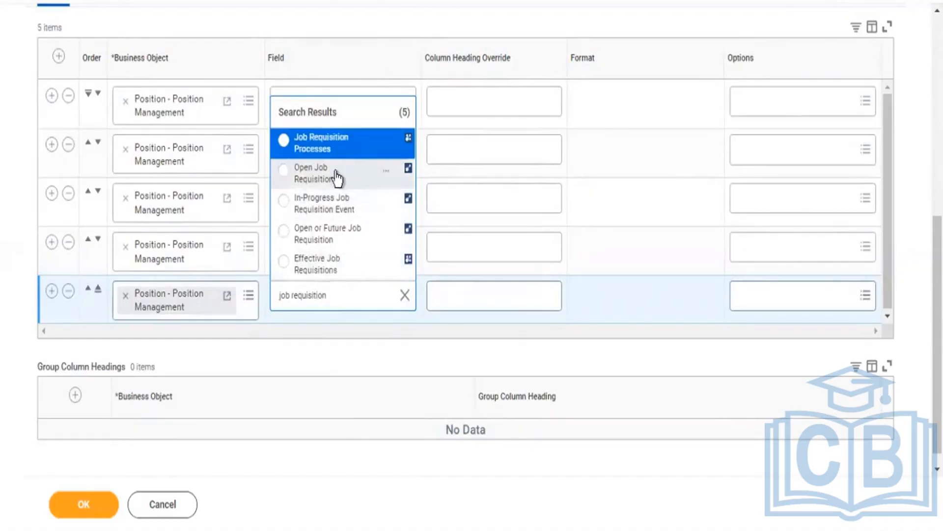
{"action": "left_click", "coordinate": [386, 172]}
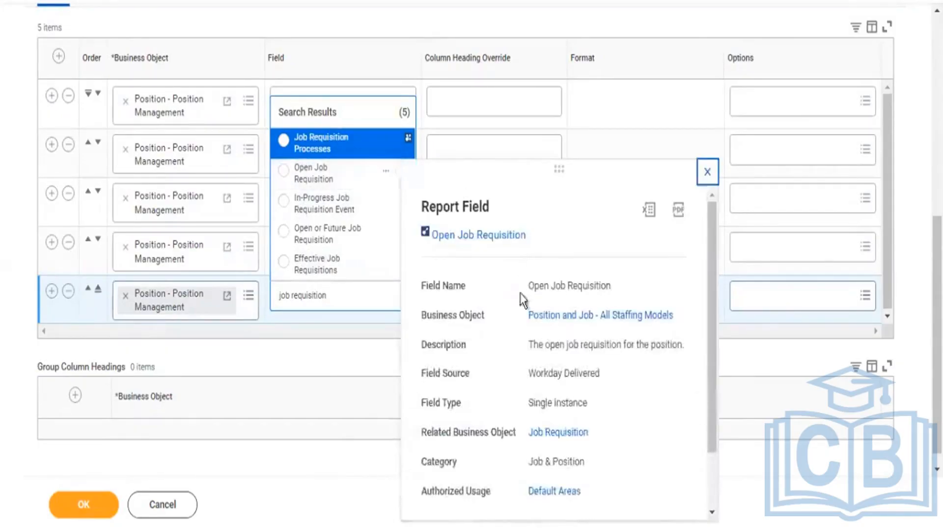
{"action": "left_click", "coordinate": [323, 180]}
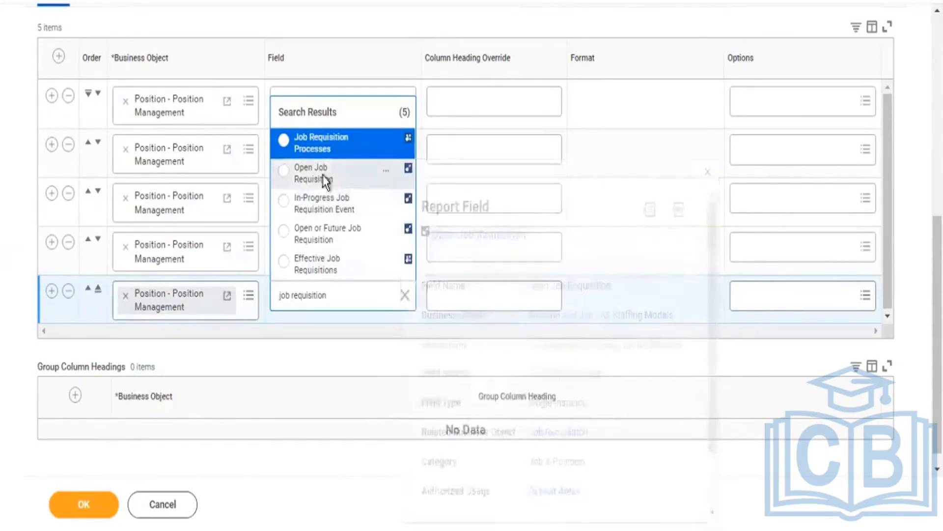
Step: Add a sixth column to the report, search the fields for "candidate" and set Candidates as its field
{"action": "left_click", "coordinate": [51, 292]}
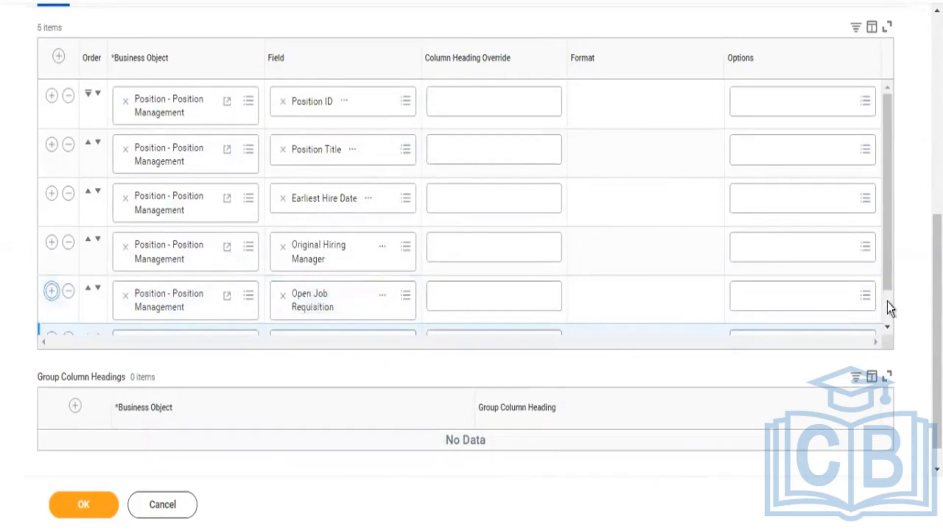
{"action": "scroll", "coordinate": [888, 302], "scroll_direction": "down", "scroll_amount": 1}
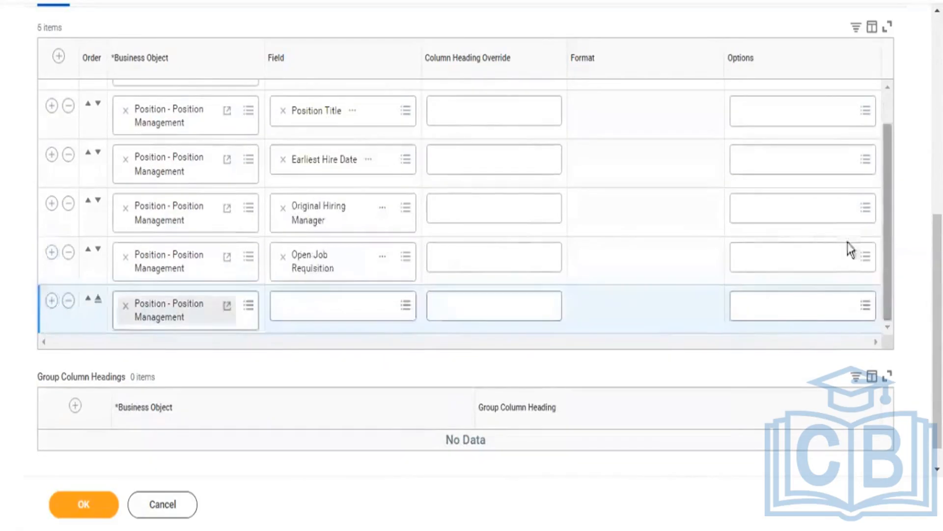
{"action": "left_click", "coordinate": [331, 314]}
{"action": "type", "text": "ca"}
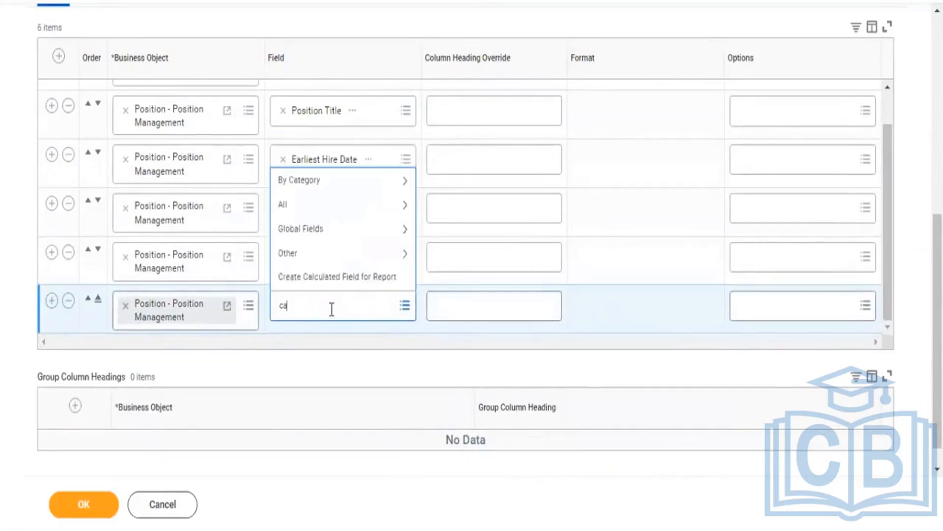
{"action": "type", "text": "ndidate"}
{"action": "key", "text": "Return"}
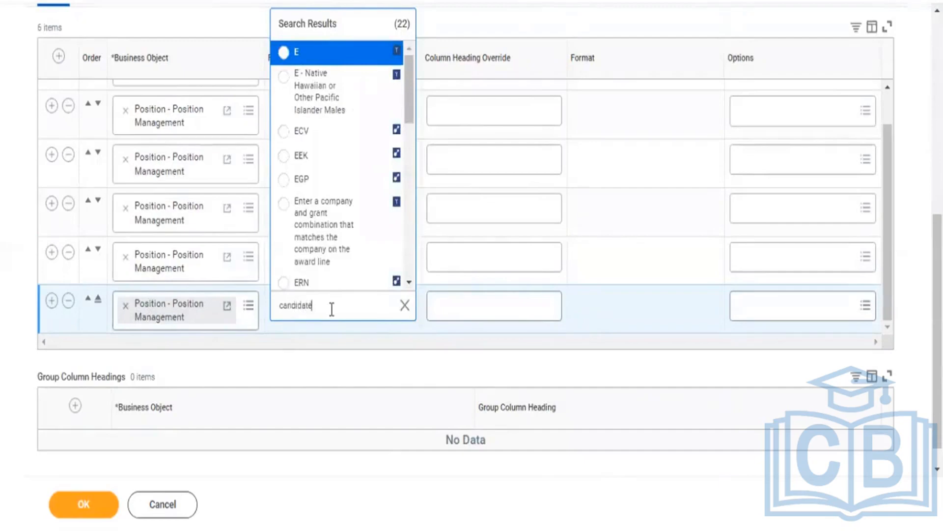
{"action": "key", "text": "Return"}
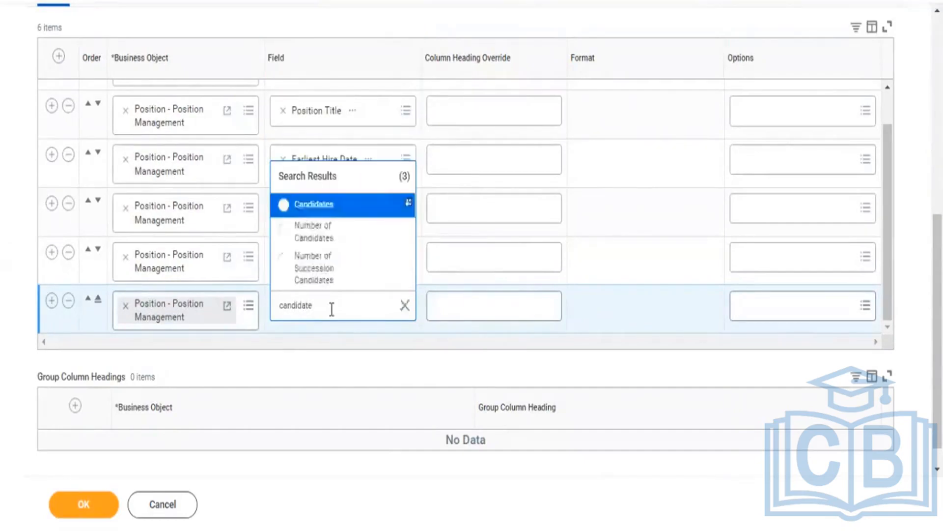
{"action": "left_click", "coordinate": [364, 210]}
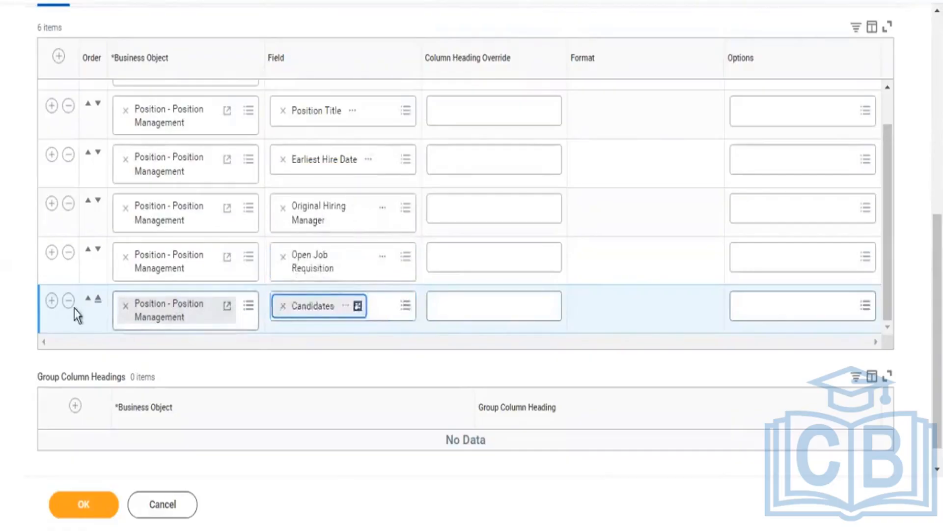
Step: Add a seventh column to the report with Staffing Status as its field
{"action": "left_click", "coordinate": [51, 301]}
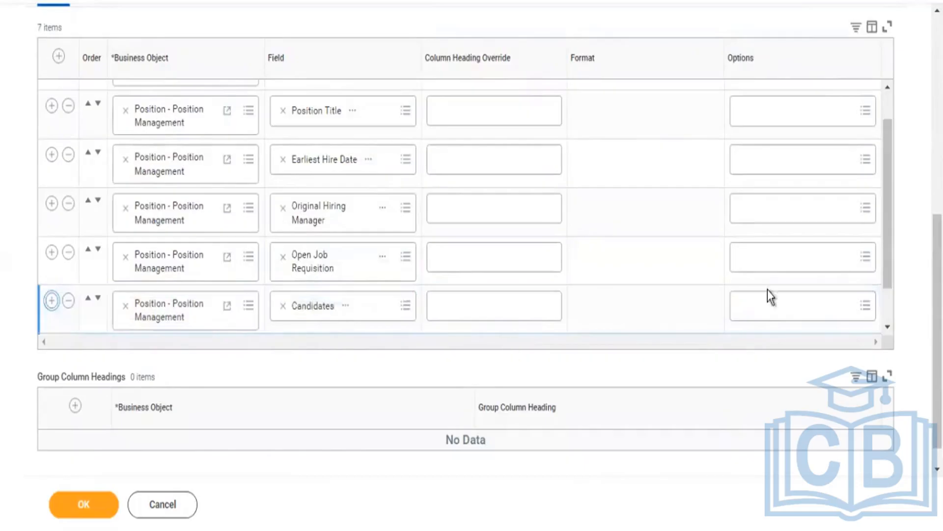
{"action": "scroll", "coordinate": [886, 315], "scroll_direction": "down", "scroll_amount": 1}
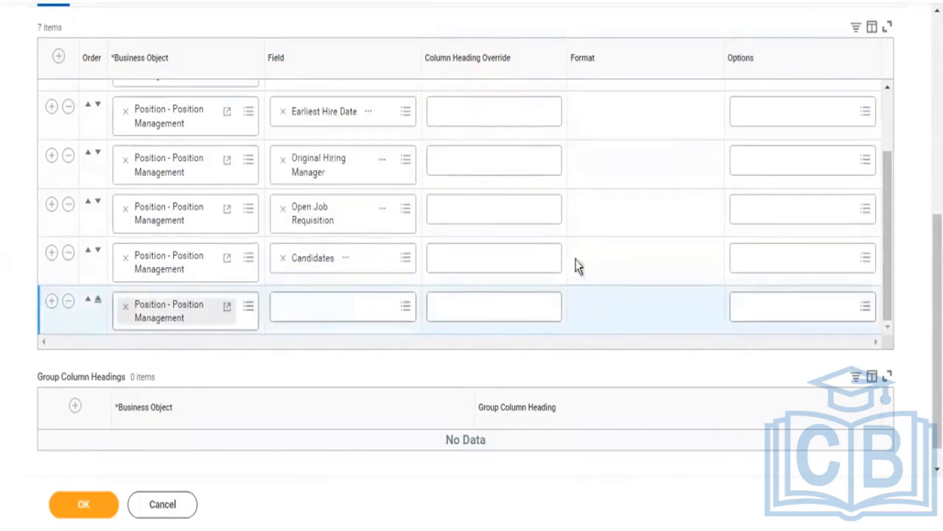
{"action": "left_click", "coordinate": [332, 310]}
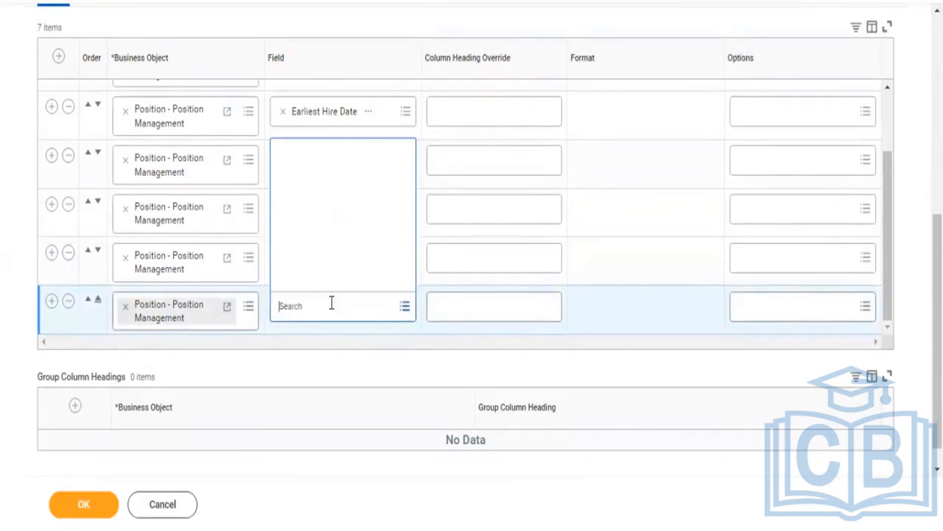
{"action": "type", "text": "s"}
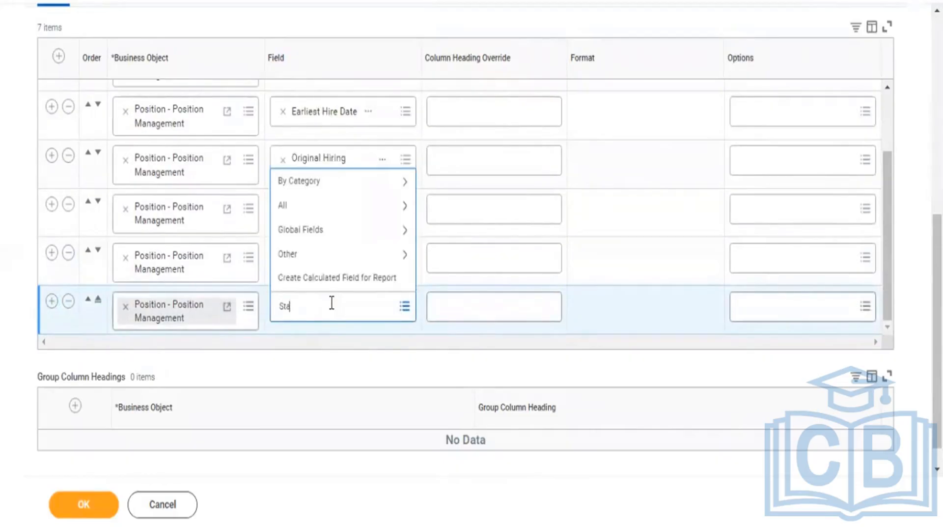
{"action": "type", "text": "taffing status"}
{"action": "key", "text": "Return"}
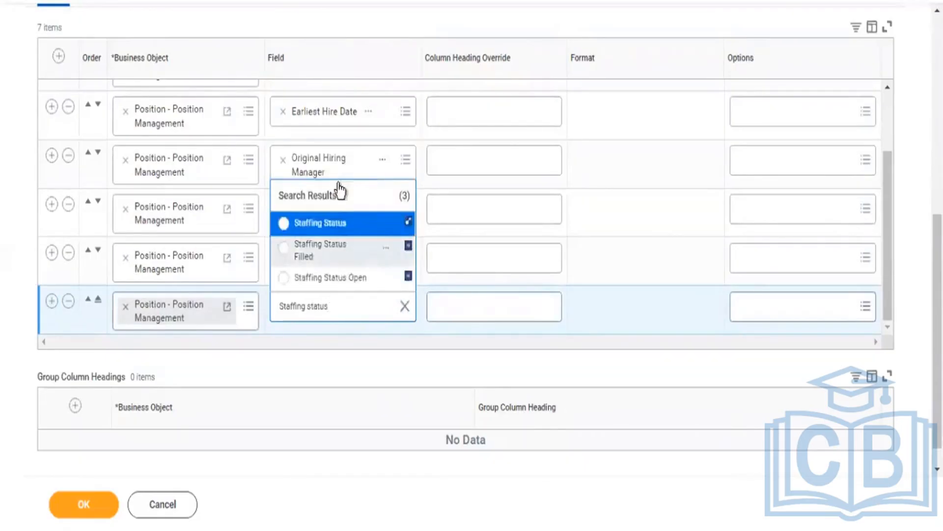
{"action": "left_click", "coordinate": [317, 225]}
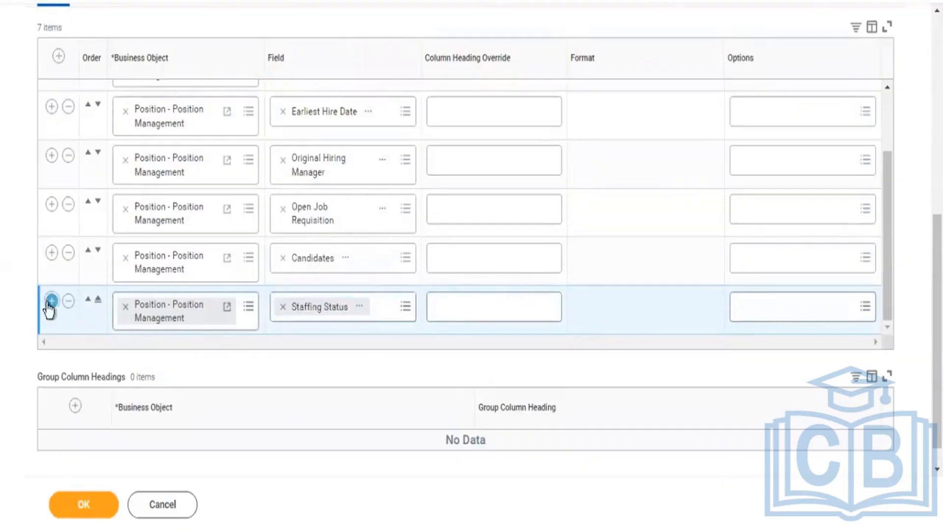
Step: Add an eighth column to the report, search its fields for "position", try Position - Filled and clear that choice
{"action": "left_click", "coordinate": [51, 300]}
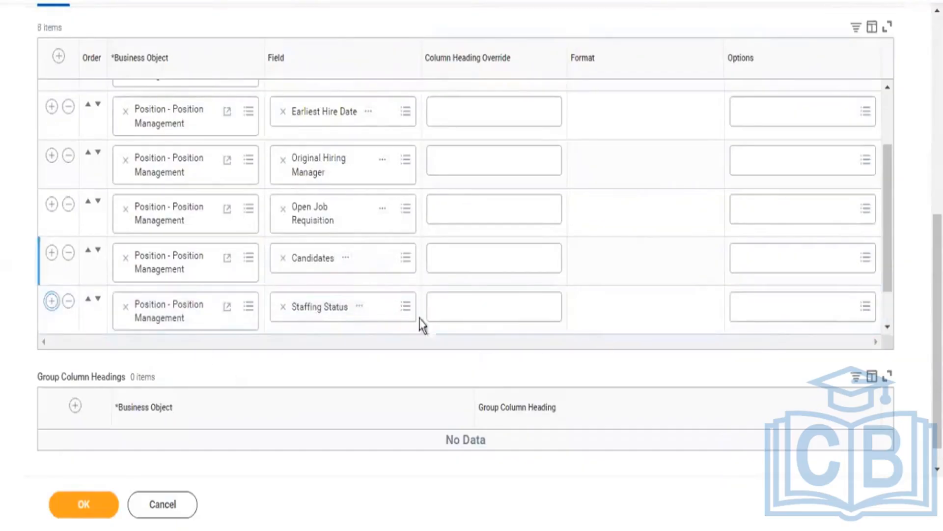
{"action": "left_click", "coordinate": [887, 310]}
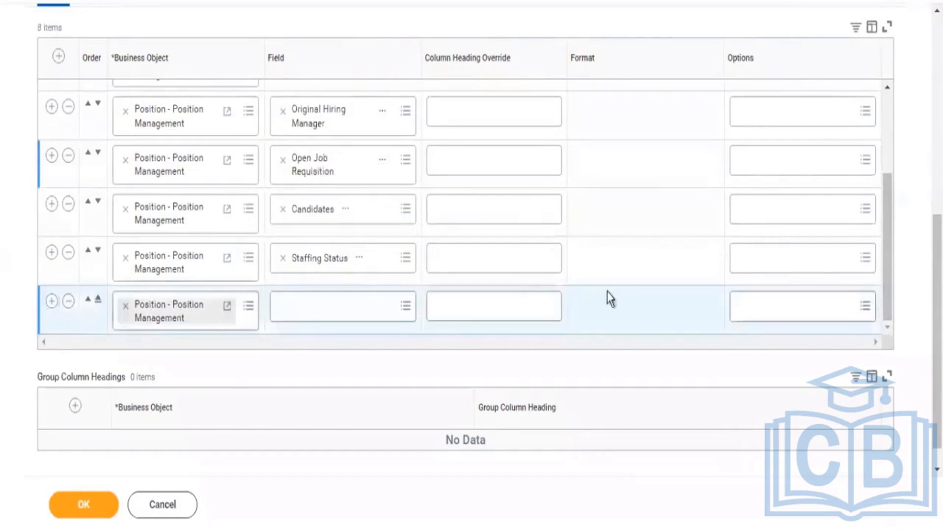
{"action": "left_click", "coordinate": [340, 302]}
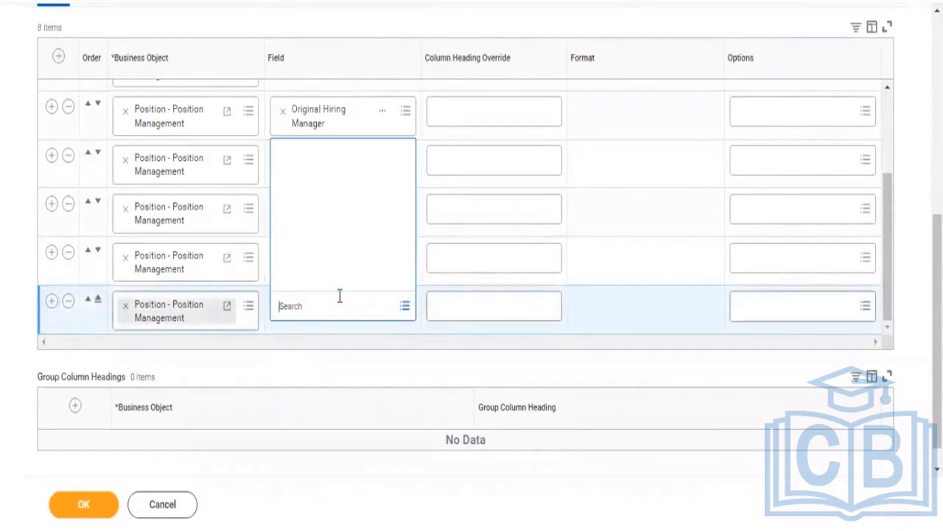
{"action": "type", "text": "pos"}
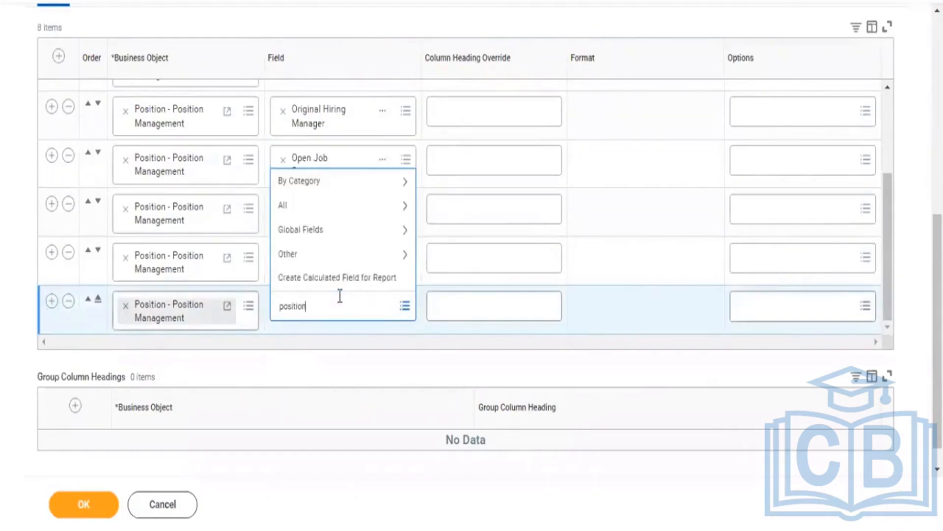
{"action": "type", "text": "ition"}
{"action": "key", "text": "Return"}
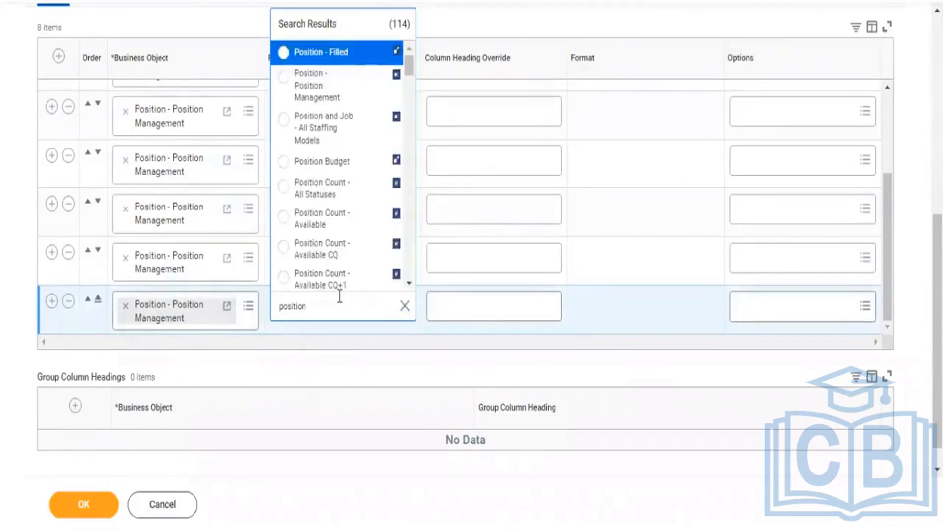
{"action": "key", "text": "Return"}
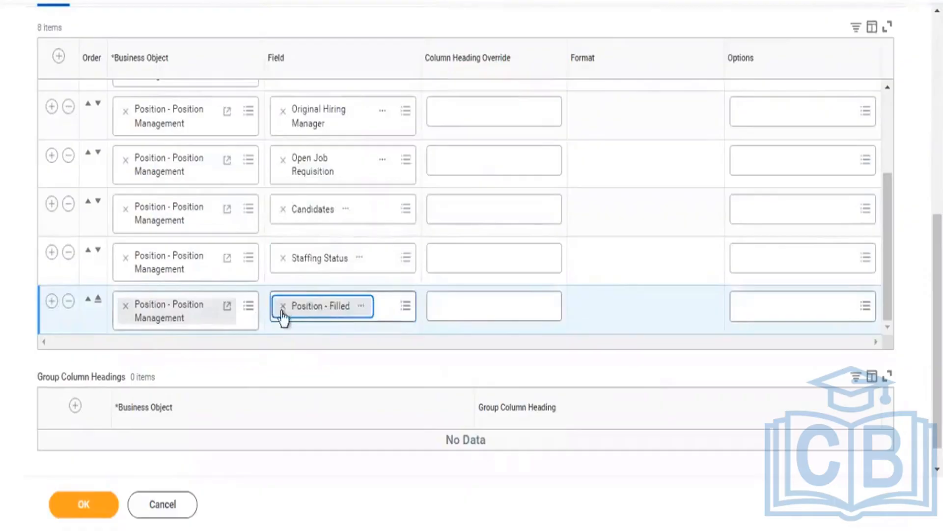
{"action": "left_click", "coordinate": [283, 306]}
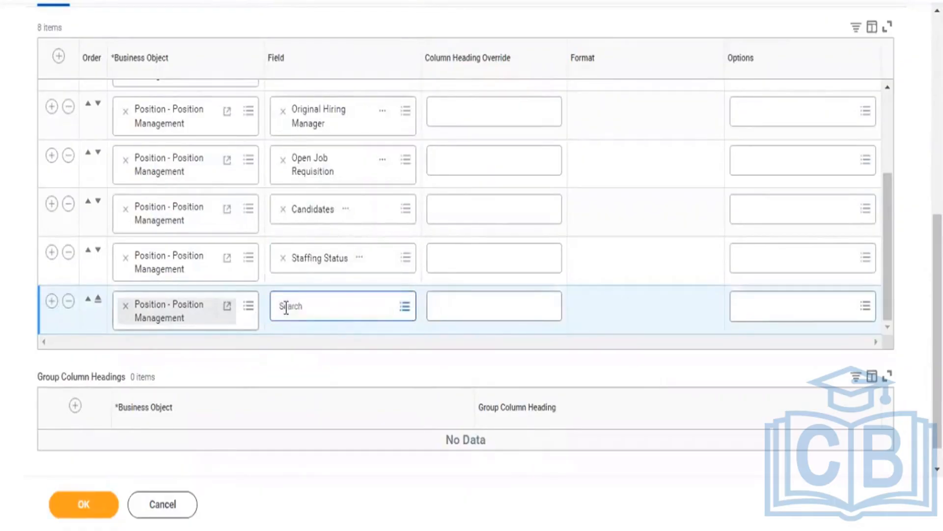
Step: Search the eighth column's fields for "position location"
{"action": "type", "text": "pion osit"}
{"action": "left_click", "coordinate": [286, 307]}
{"action": "type", "text": "ion"}
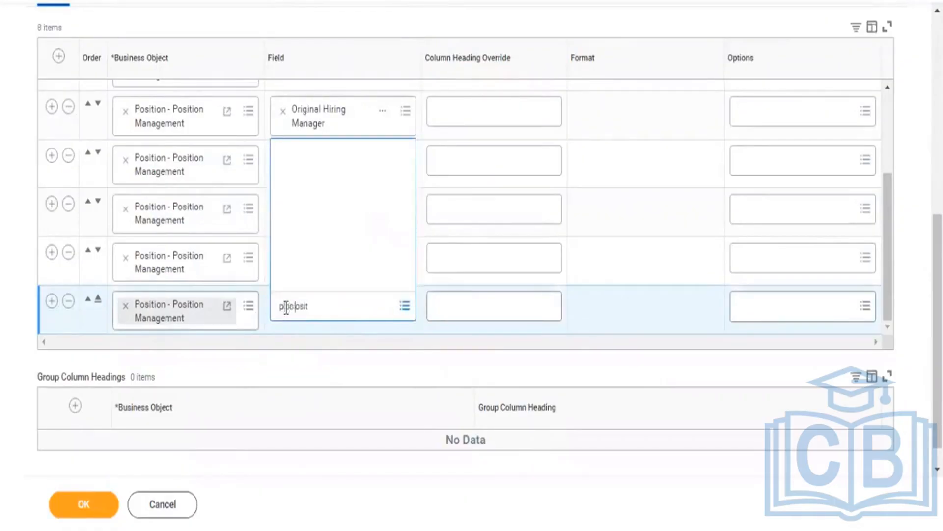
{"action": "left_click_drag", "start_coordinate": [320, 307], "coordinate": [220, 308]}
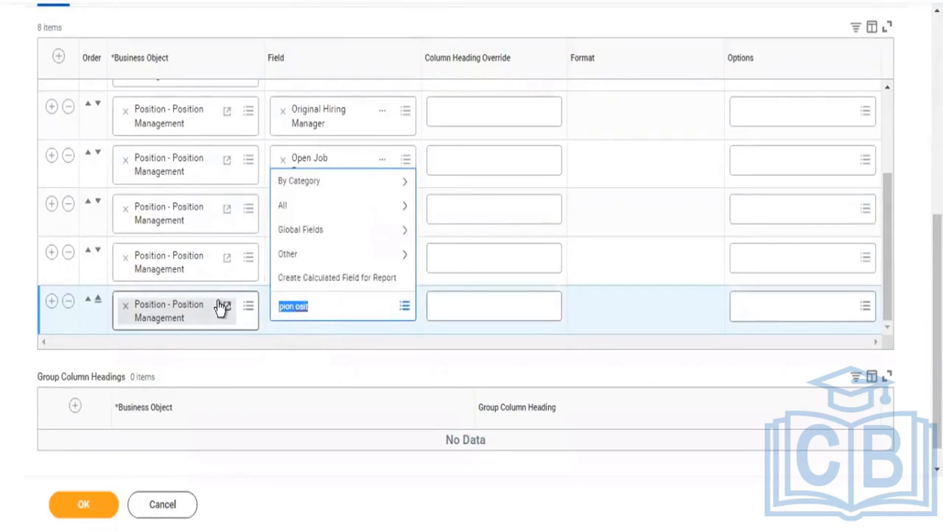
{"action": "type", "text": "posit"}
{"action": "key", "text": "Return"}
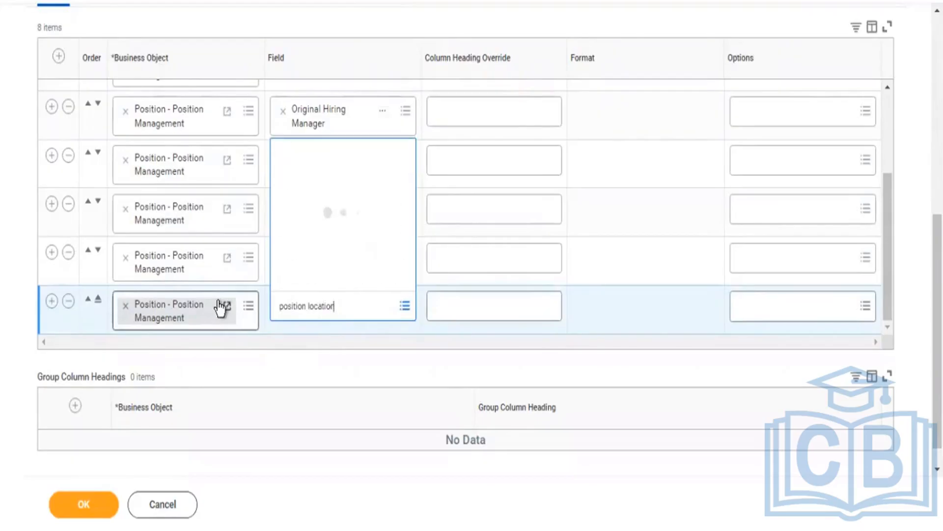
Step: Search the eighth column's fields for "location" instead and set Location as its field
{"action": "left_click", "coordinate": [337, 307]}
{"action": "left_click_drag", "start_coordinate": [337, 307], "coordinate": [248, 305]}
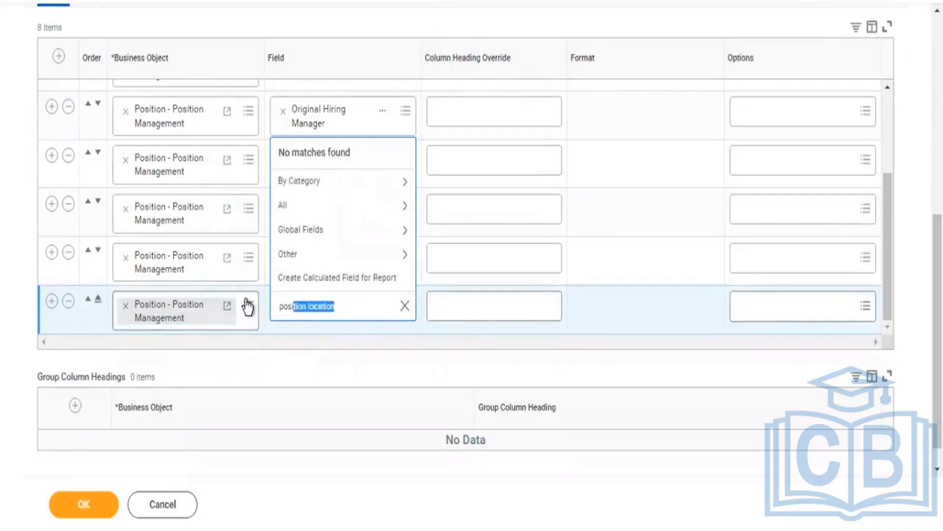
{"action": "key", "text": "BackSpace"}
{"action": "type", "text": "loc"}
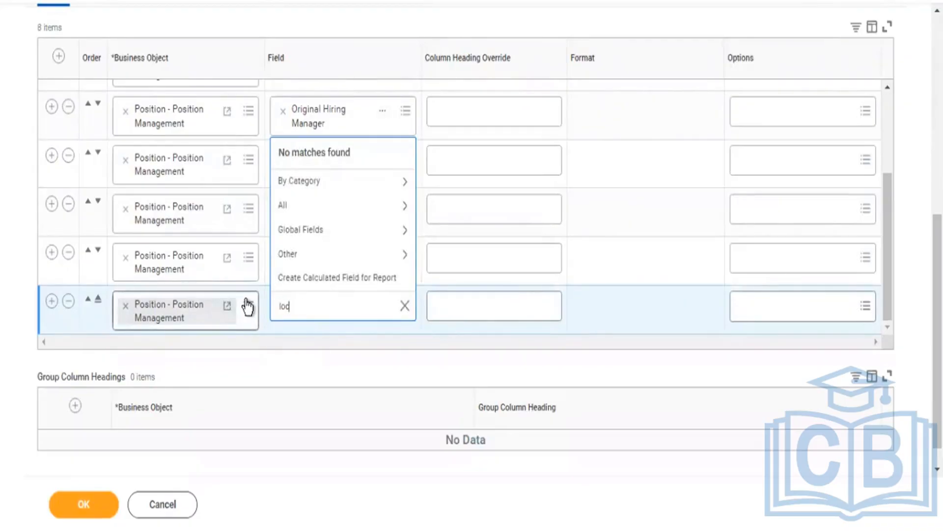
{"action": "left_click", "coordinate": [248, 305]}
{"action": "type", "text": "tion"}
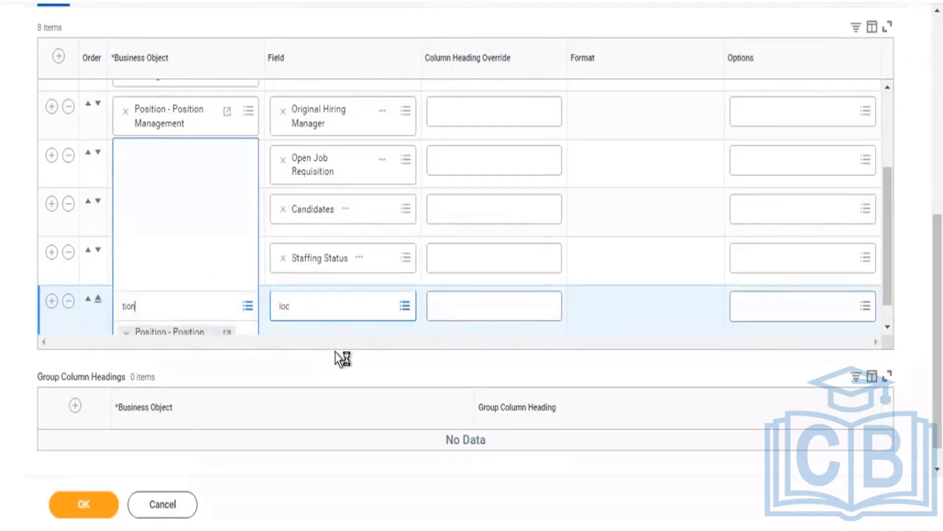
{"action": "left_click", "coordinate": [312, 307]}
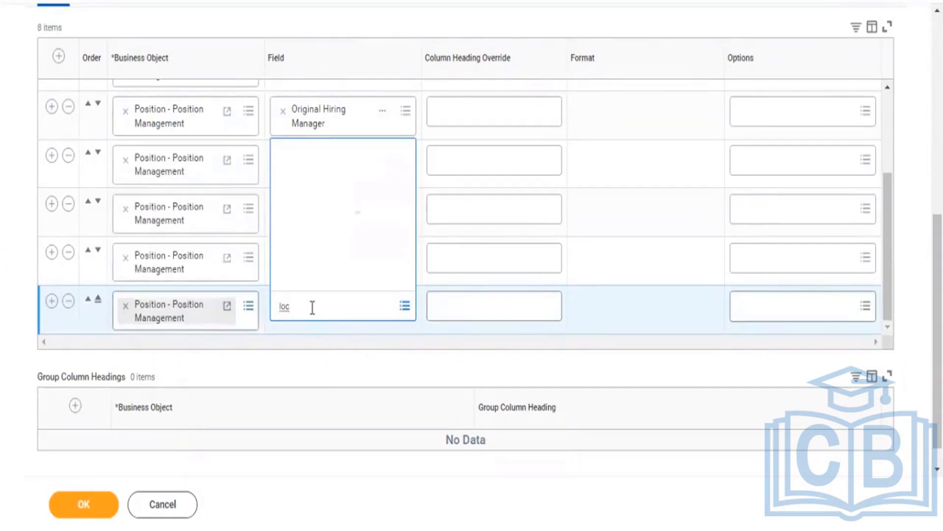
{"action": "type", "text": "ation"}
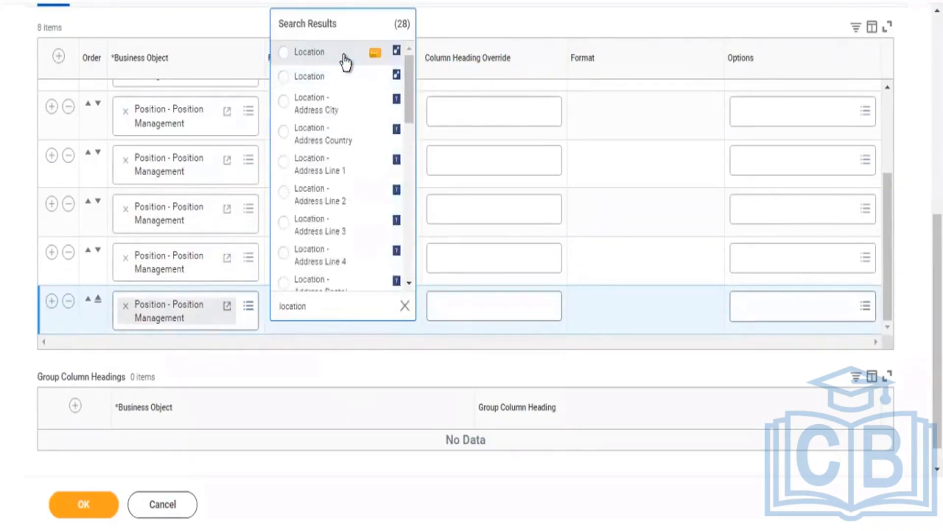
{"action": "left_click", "coordinate": [345, 63]}
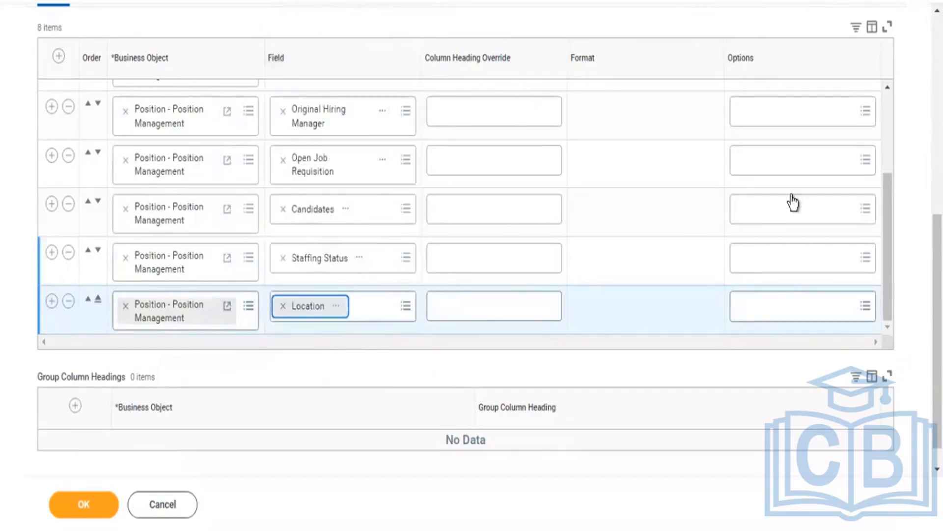
Step: Add a ninth column to the report, search its fields for "effective date" and set Effective Date for Position
{"action": "scroll", "coordinate": [878, 207], "scroll_direction": "up", "scroll_amount": 2}
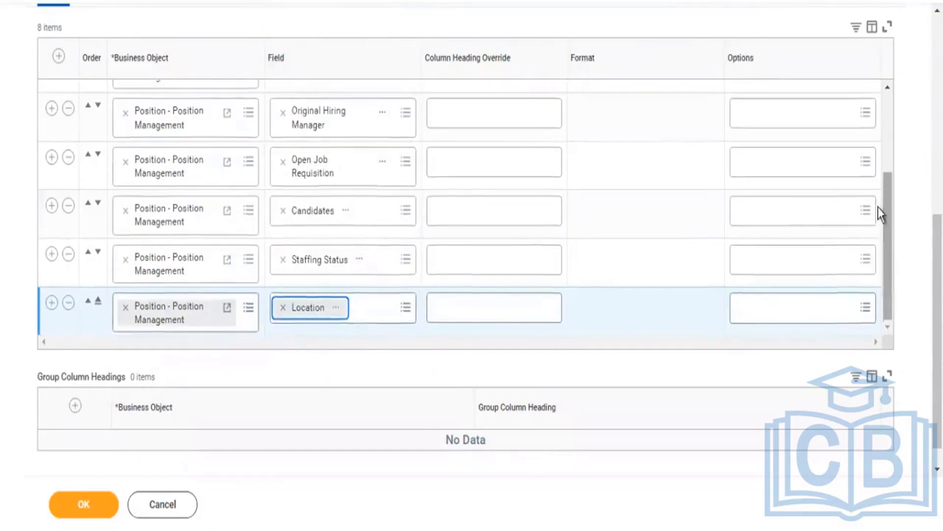
{"action": "scroll", "coordinate": [877, 196], "scroll_direction": "down", "scroll_amount": 3}
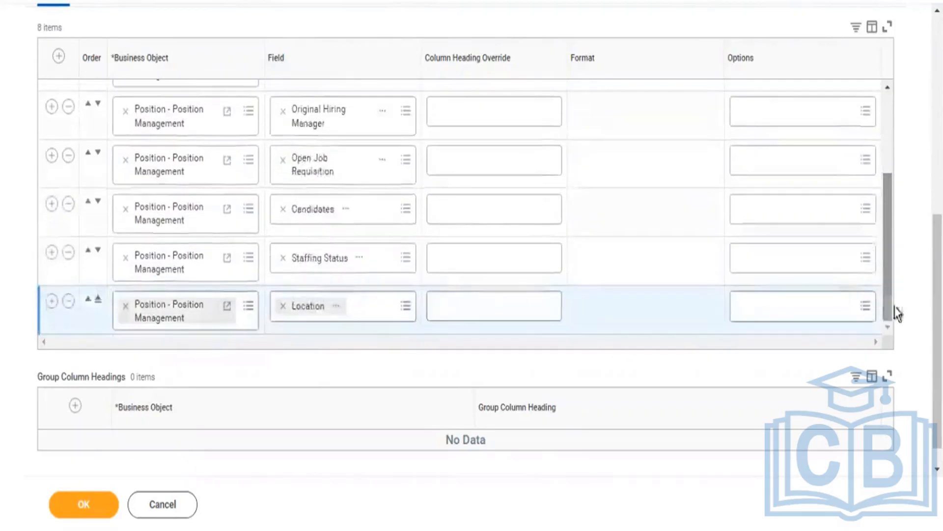
{"action": "scroll", "coordinate": [695, 197], "scroll_direction": "down", "scroll_amount": 1}
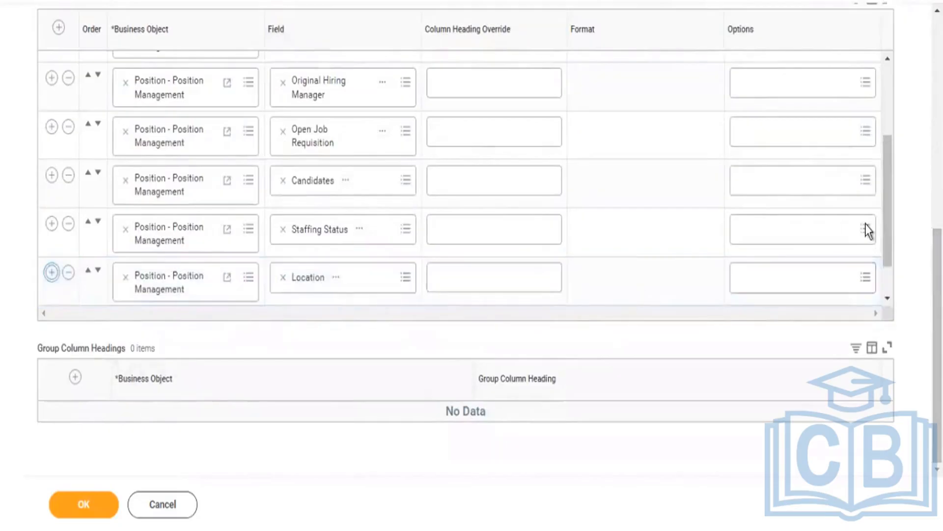
{"action": "left_click_drag", "start_coordinate": [889, 184], "coordinate": [885, 216]}
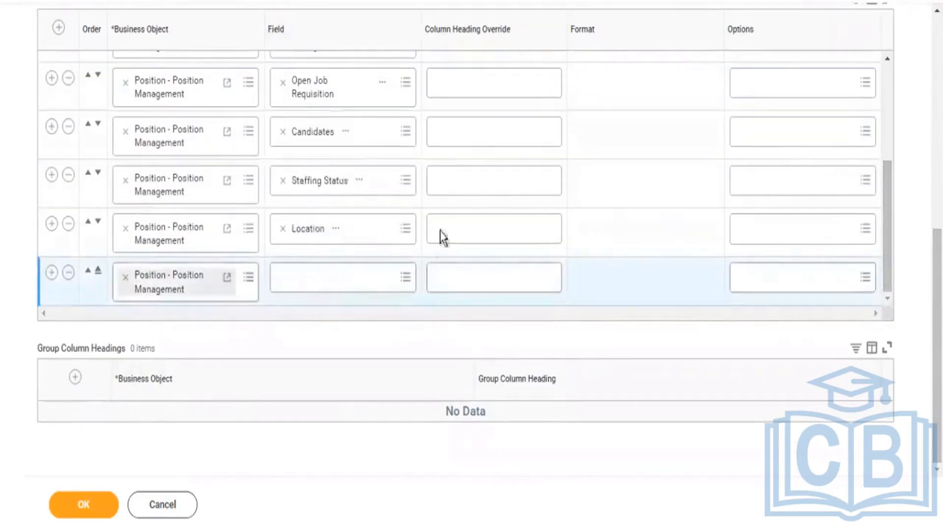
{"action": "left_click", "coordinate": [353, 276]}
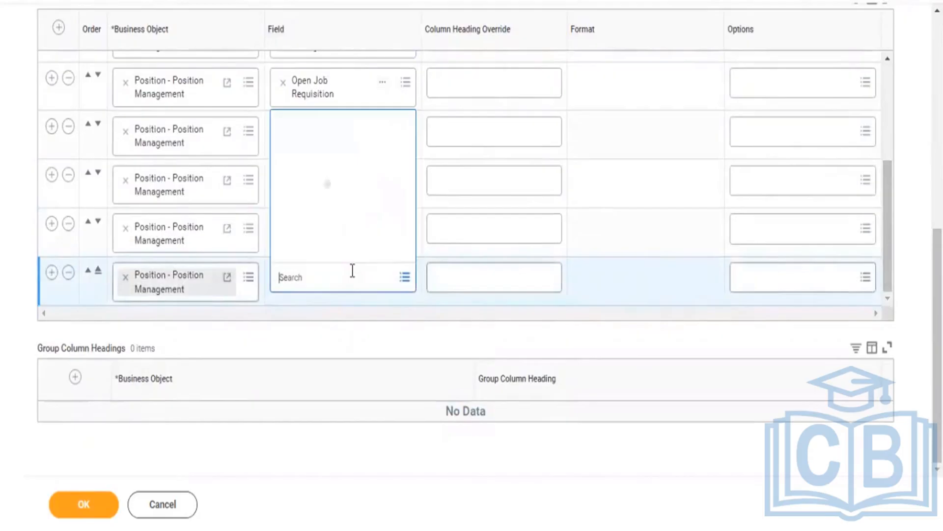
{"action": "type", "text": "effec"}
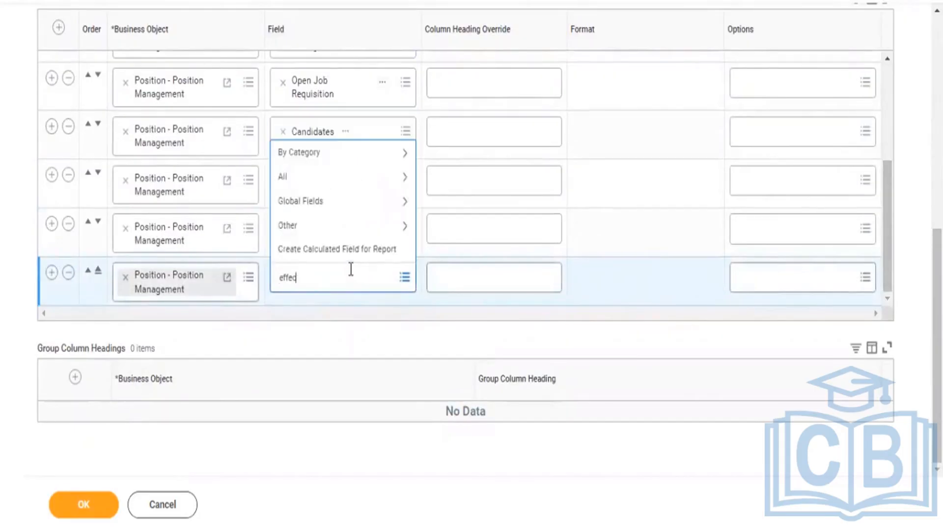
{"action": "type", "text": "tive date"}
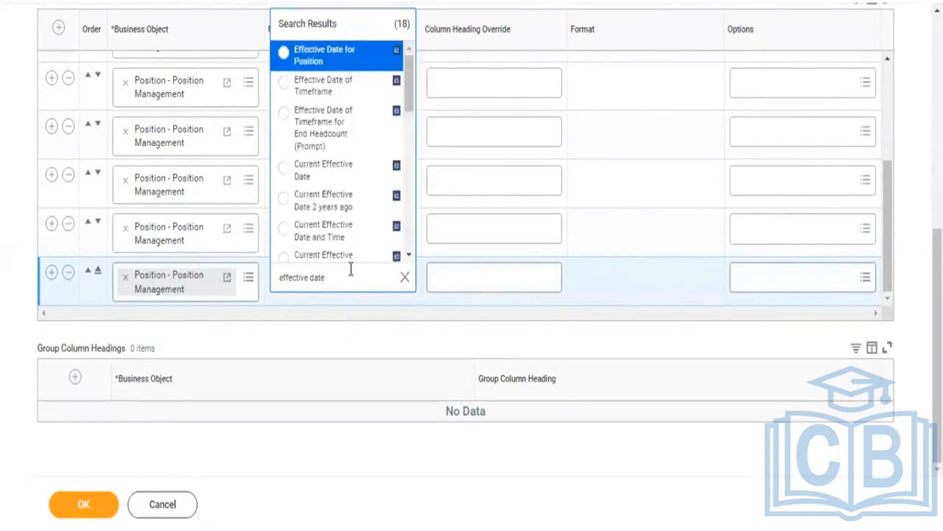
{"action": "left_click", "coordinate": [334, 64]}
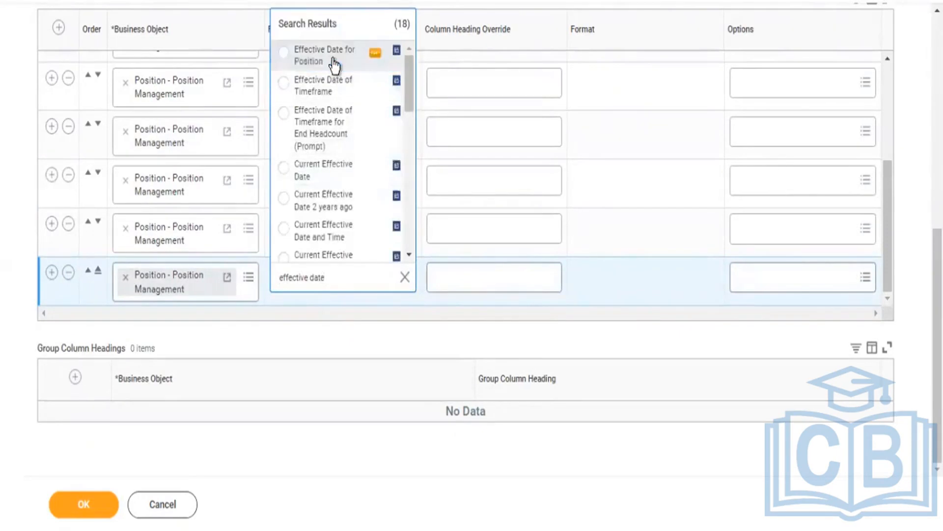
{"action": "left_click", "coordinate": [51, 274]}
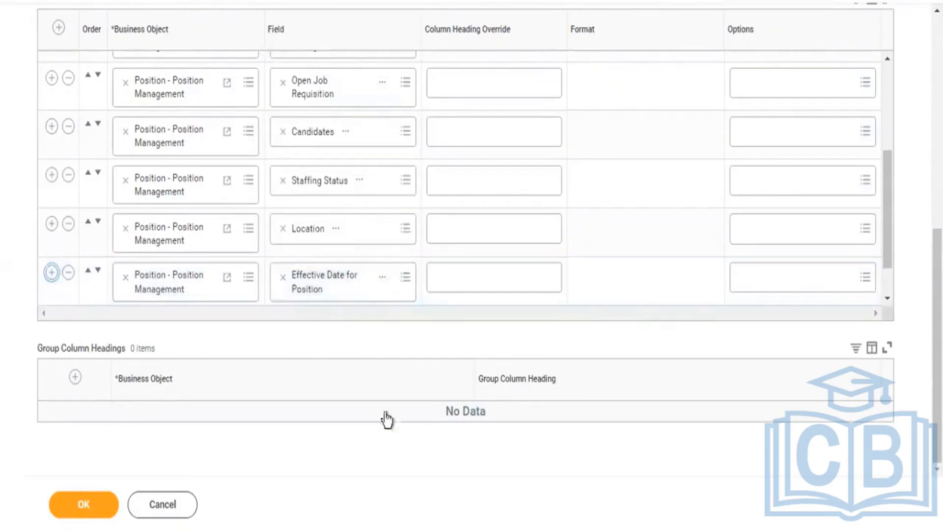
{"action": "left_click_drag", "start_coordinate": [886, 202], "coordinate": [885, 274]}
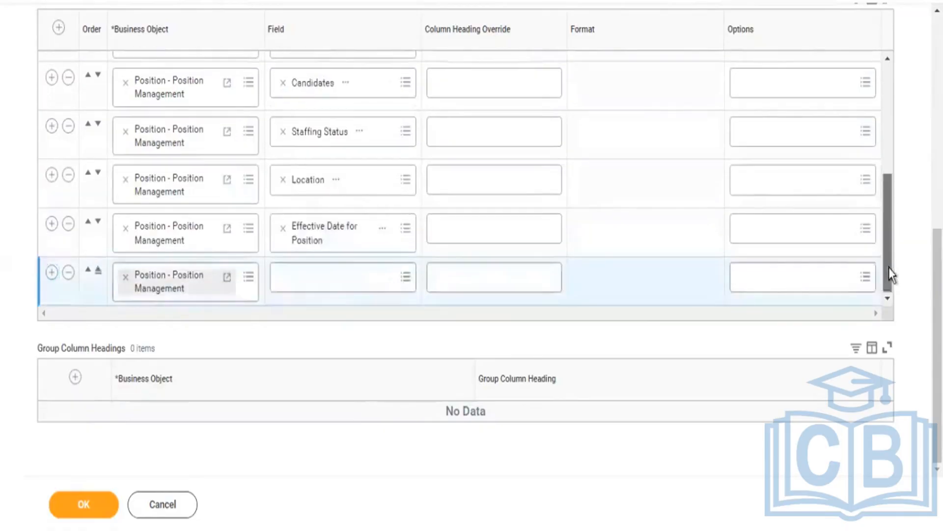
{"action": "left_click", "coordinate": [68, 274]}
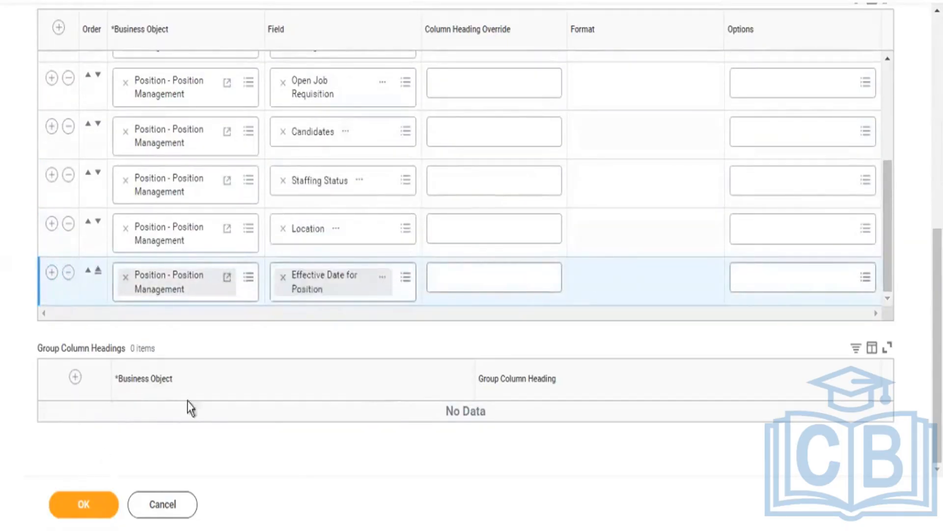
Step: Delete the Staffing Status condition from the report's filter on instances
{"action": "scroll", "coordinate": [610, 255], "scroll_direction": "up", "scroll_amount": 5}
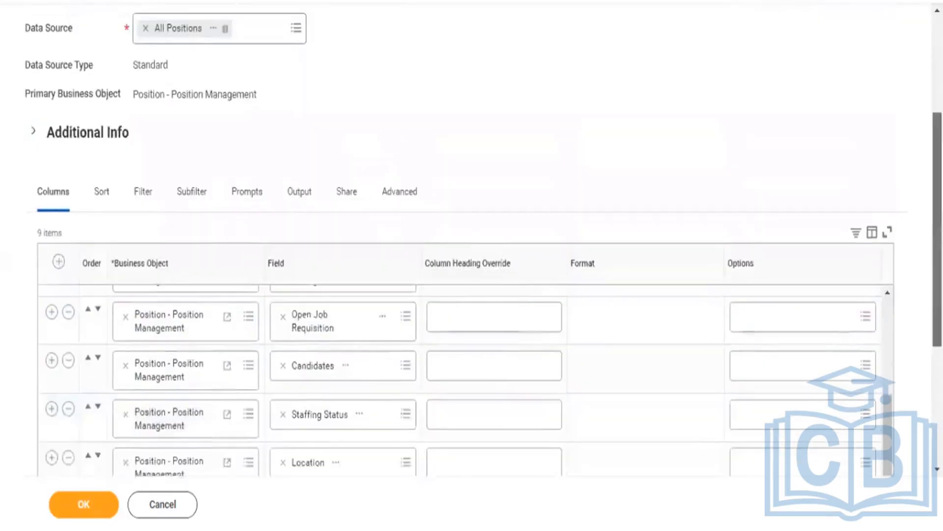
{"action": "left_click", "coordinate": [143, 198]}
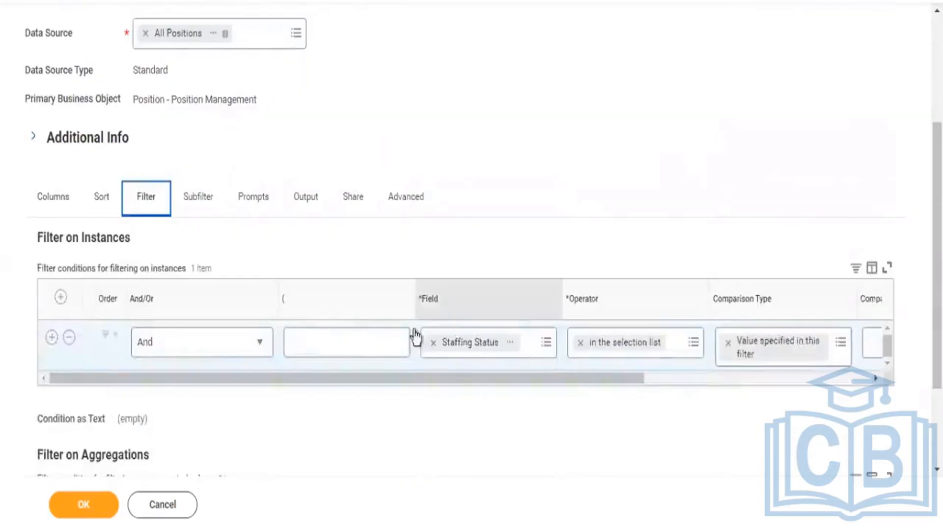
{"action": "left_click", "coordinate": [71, 338]}
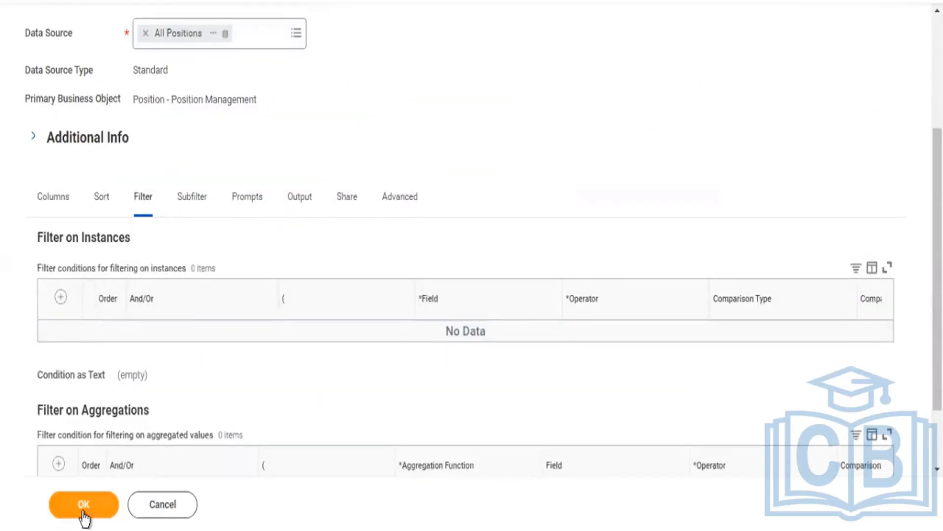
Step: Save the report definition and run the report
{"action": "left_click", "coordinate": [83, 514]}
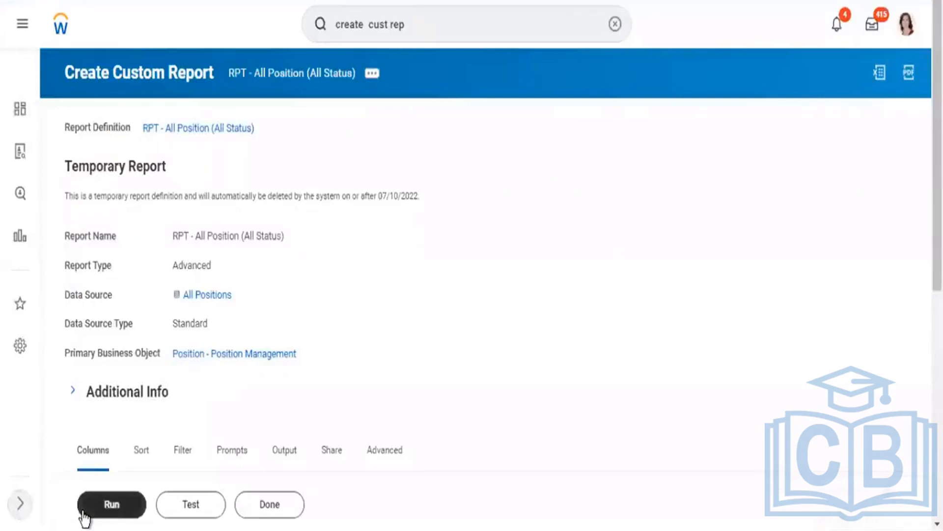
{"action": "left_click", "coordinate": [85, 516]}
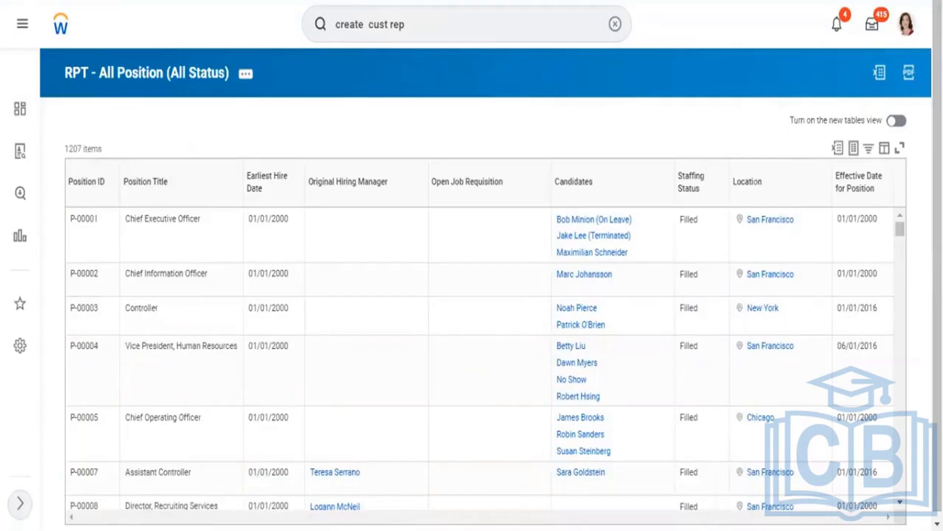
Step: Examine which values the Staffing Status column of the report output can be filtered by
{"action": "scroll", "coordinate": [828, 500], "scroll_direction": "down", "scroll_amount": 1}
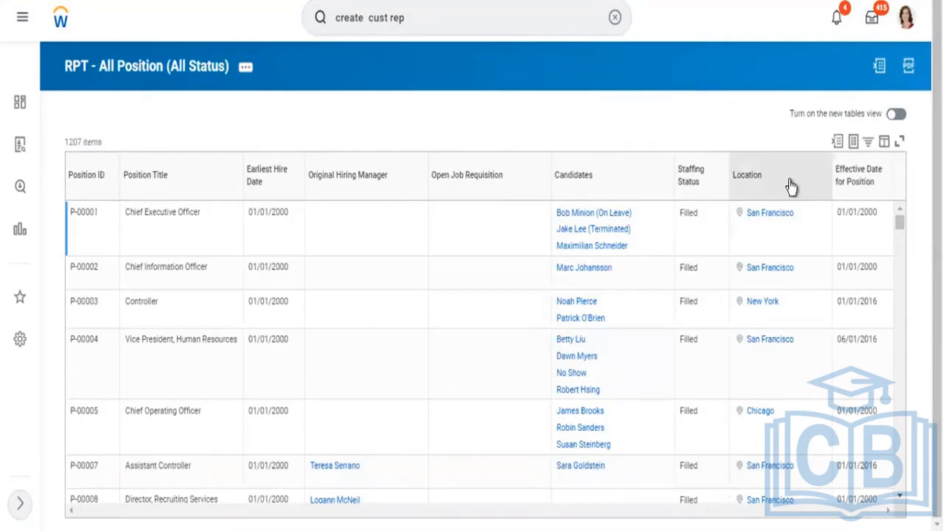
{"action": "left_click", "coordinate": [707, 170]}
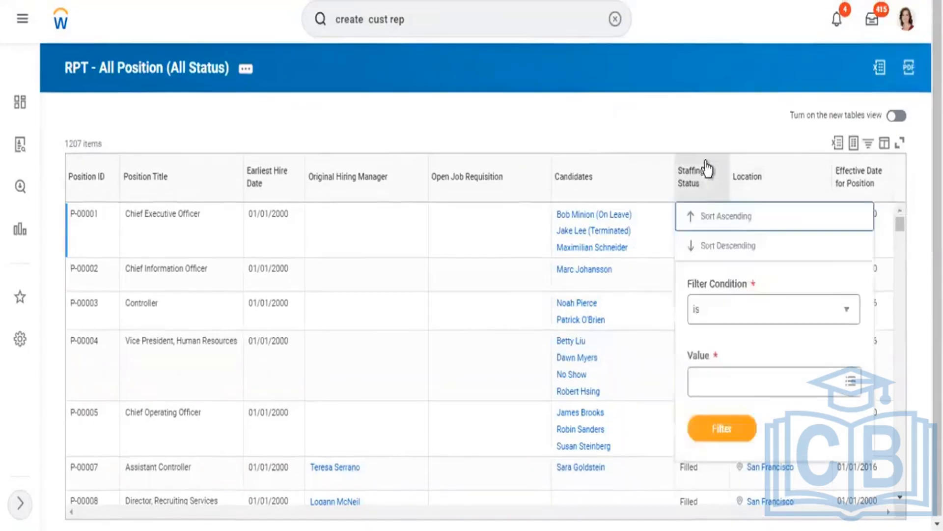
{"action": "left_click", "coordinate": [746, 386]}
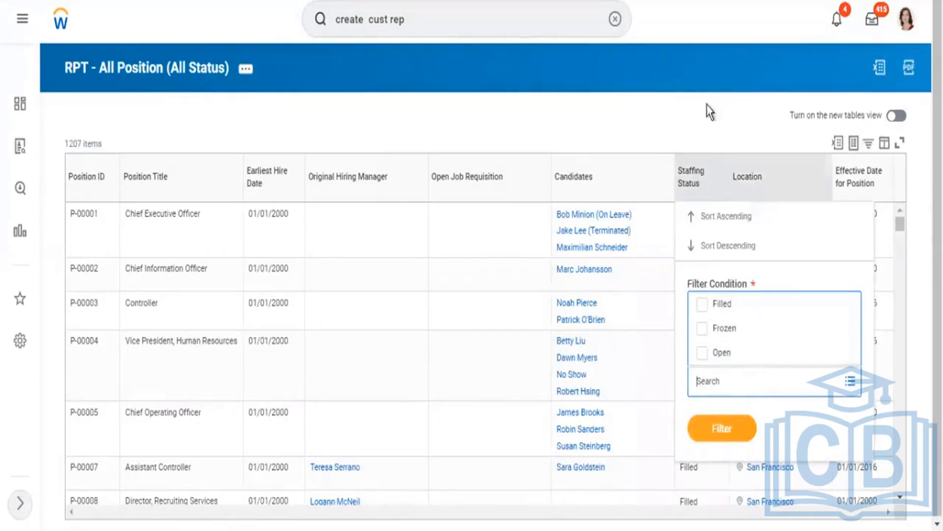
{"action": "left_click", "coordinate": [667, 84]}
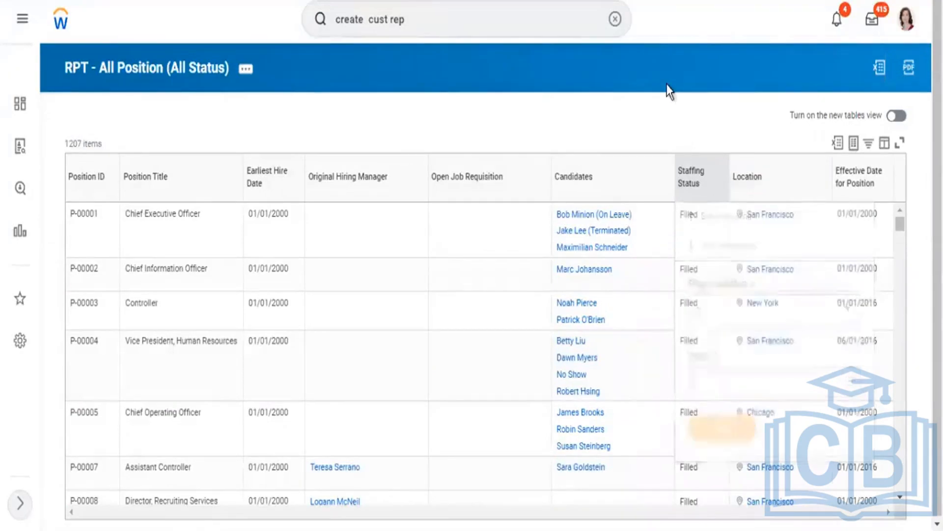
Step: Open the definition of RPT - All Position (All Status) for editing
{"action": "left_click", "coordinate": [252, 73]}
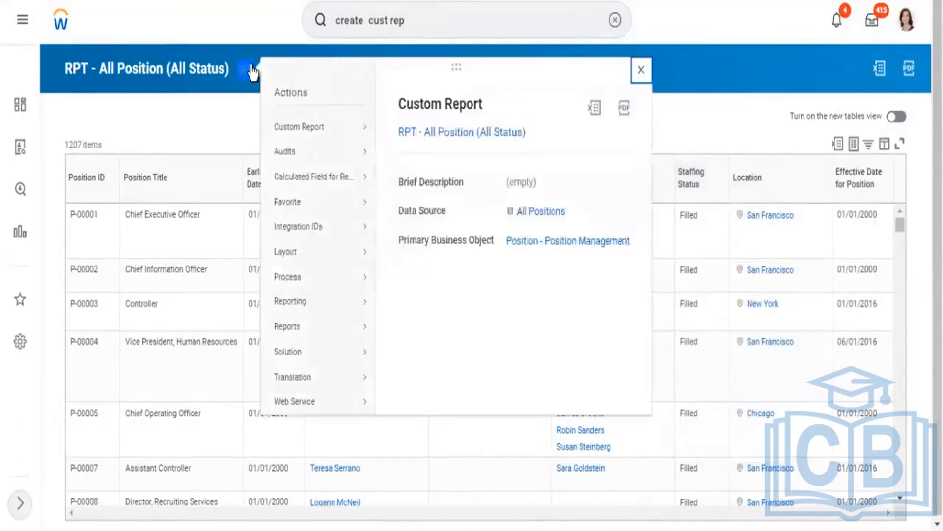
{"action": "mouse_move", "coordinate": [296, 134]}
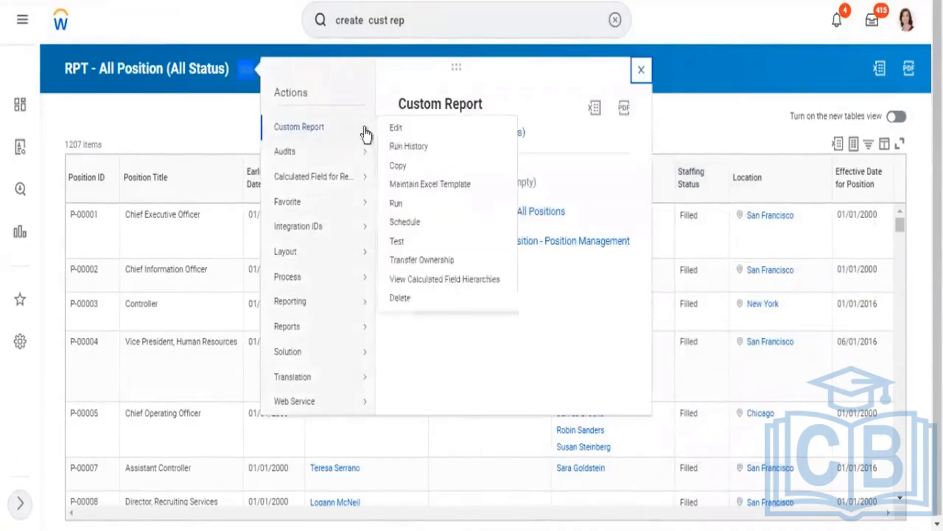
{"action": "left_click", "coordinate": [398, 132]}
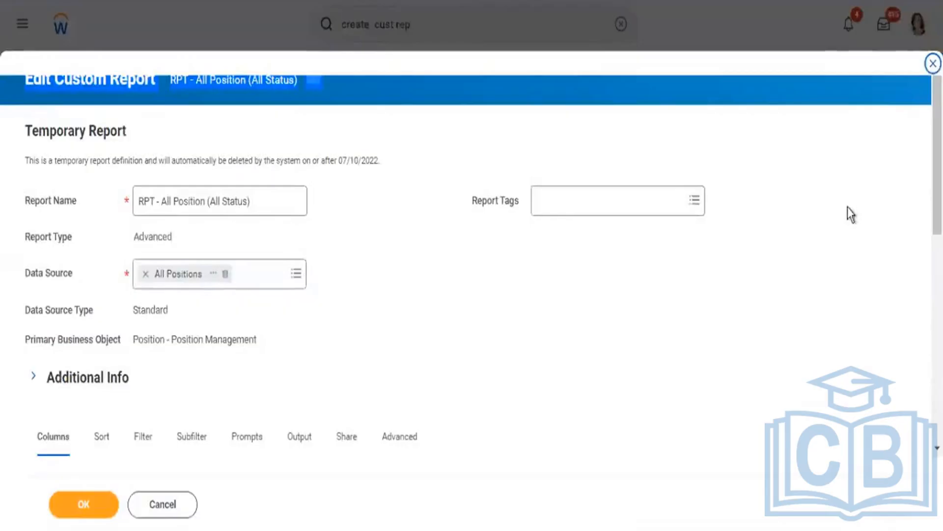
{"action": "scroll", "coordinate": [471, 265], "scroll_direction": "down", "scroll_amount": 5}
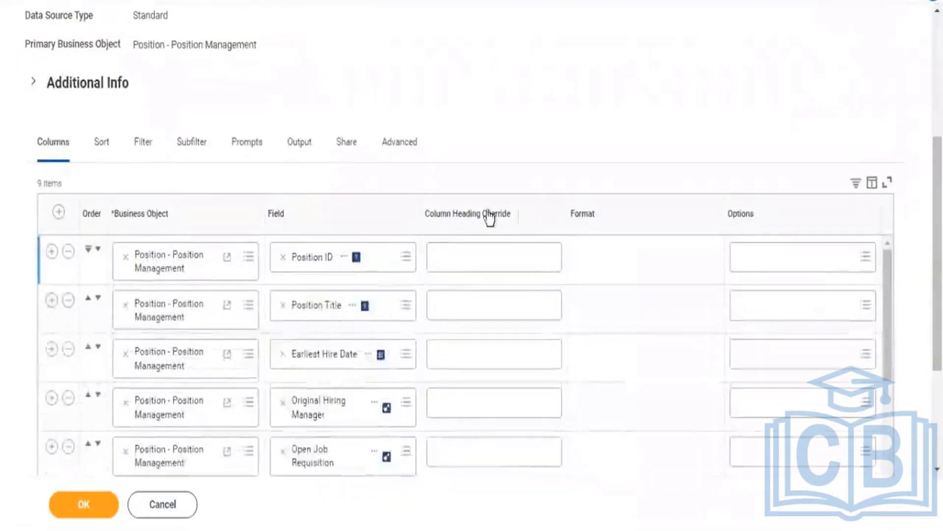
Step: Add a filter condition on instances, search its fields for "staffing status" and set Staffing Status as the field
{"action": "left_click", "coordinate": [142, 147]}
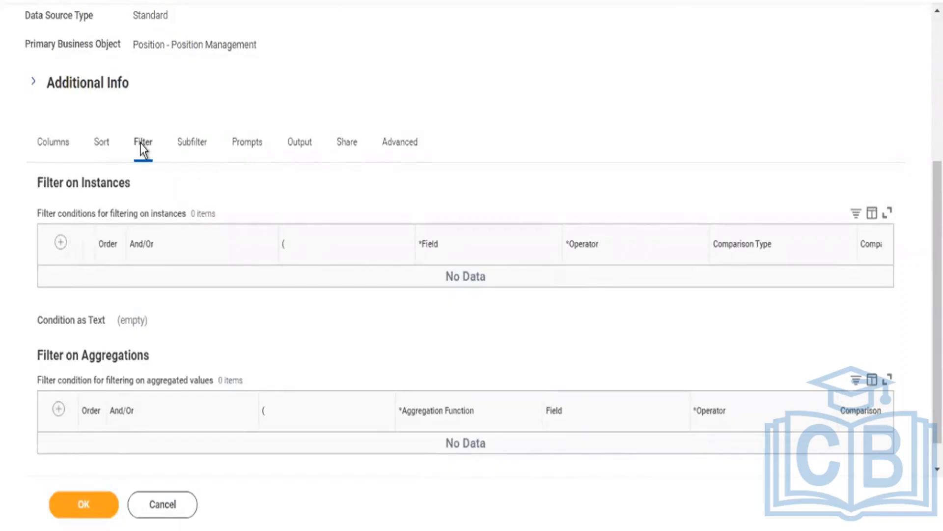
{"action": "left_click", "coordinate": [60, 242]}
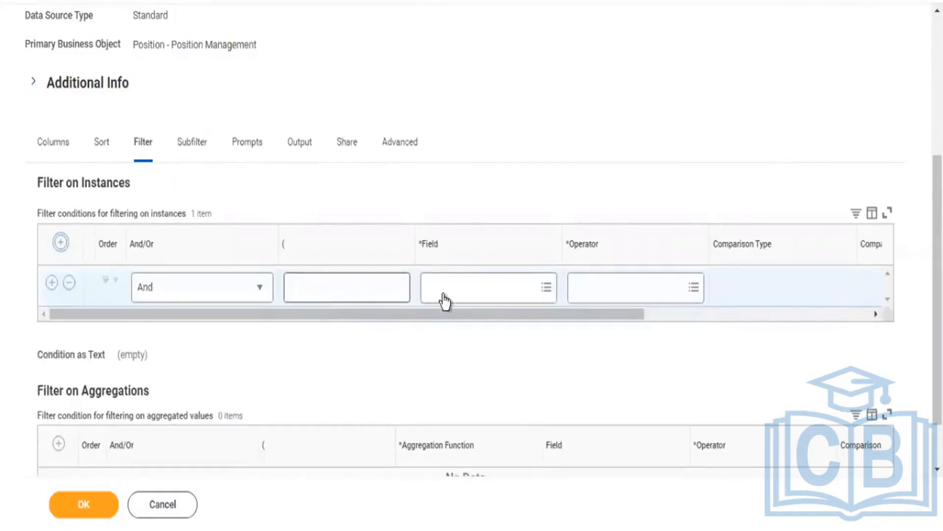
{"action": "left_click", "coordinate": [448, 294]}
{"action": "type", "text": "statu"}
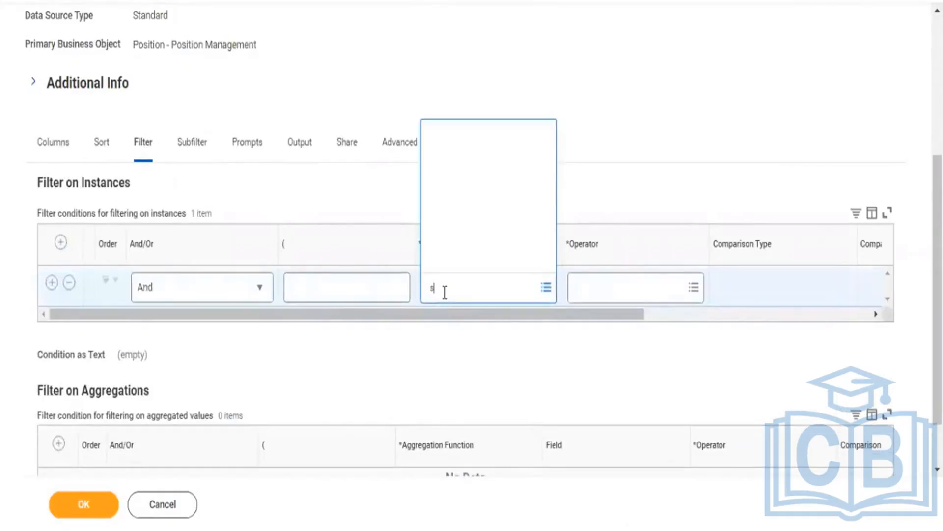
{"action": "key", "text": "BackSpace"}
{"action": "key", "text": "BackSpace"}
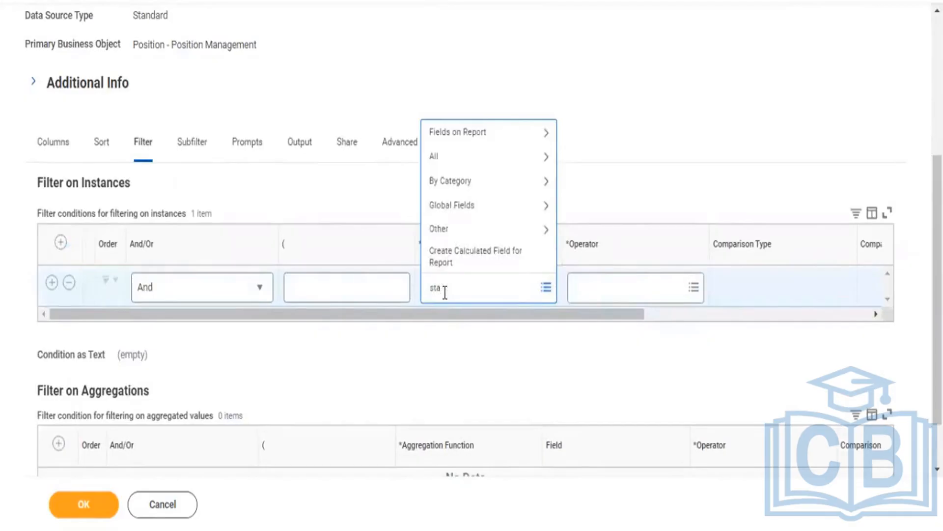
{"action": "type", "text": "ffing status"}
{"action": "key", "text": "Return"}
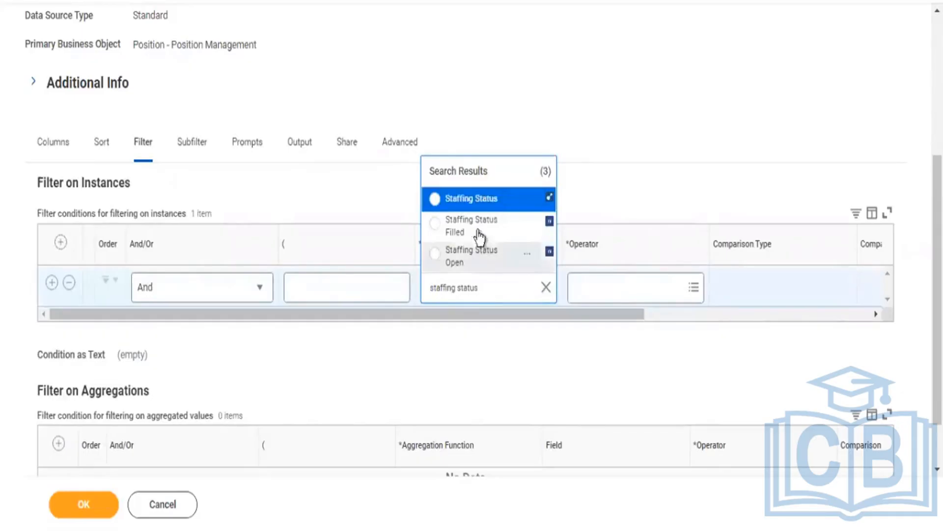
{"action": "left_click", "coordinate": [476, 200]}
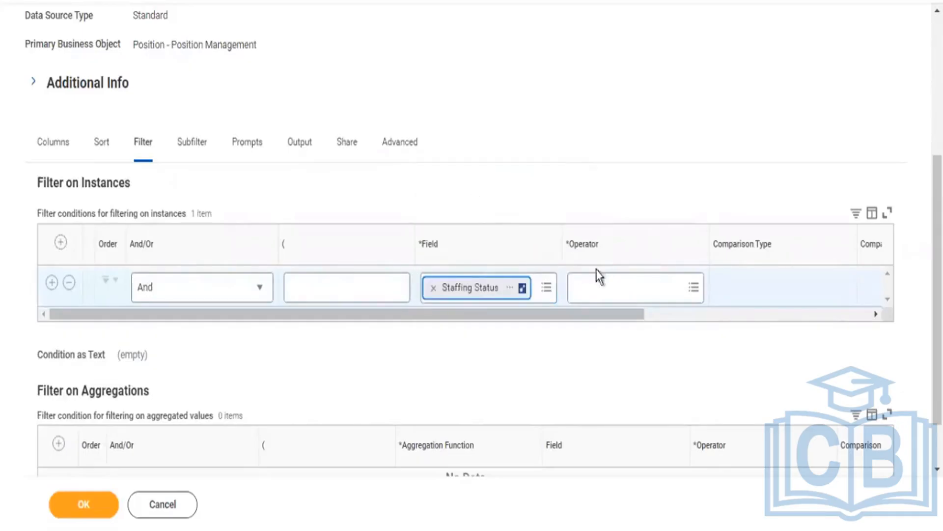
Step: Set the Staffing Status condition's operator to "in the selection list" and its comparison value to Frozen
{"action": "left_click", "coordinate": [605, 289]}
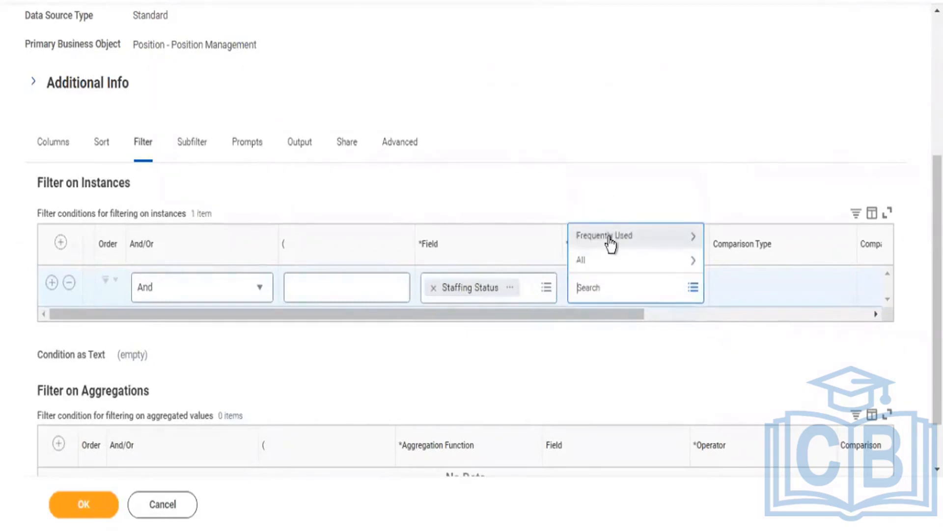
{"action": "left_click", "coordinate": [611, 243]}
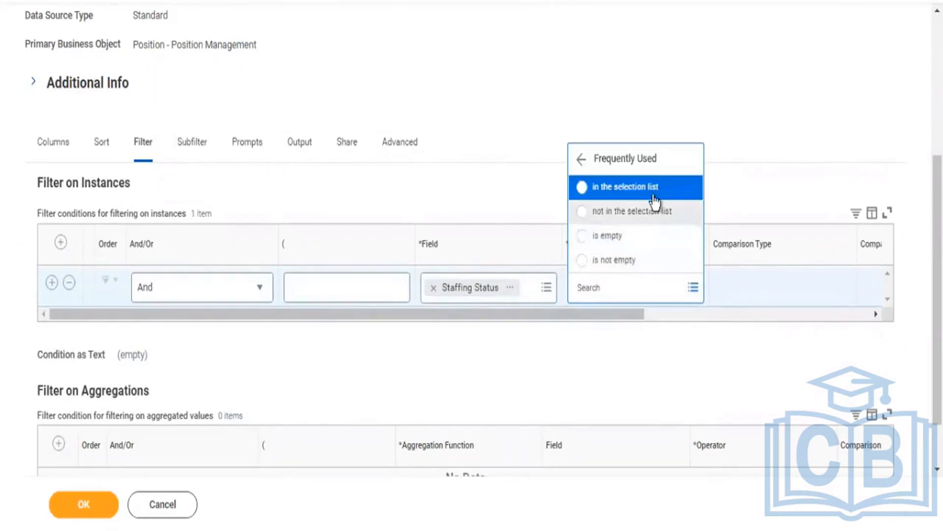
{"action": "left_click", "coordinate": [639, 189]}
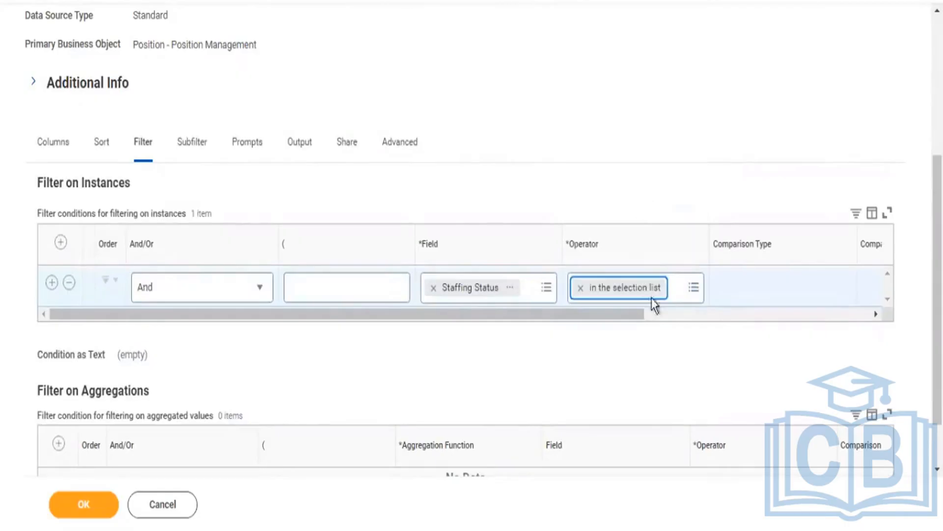
{"action": "left_click", "coordinate": [685, 325]}
{"action": "left_click", "coordinate": [620, 283]}
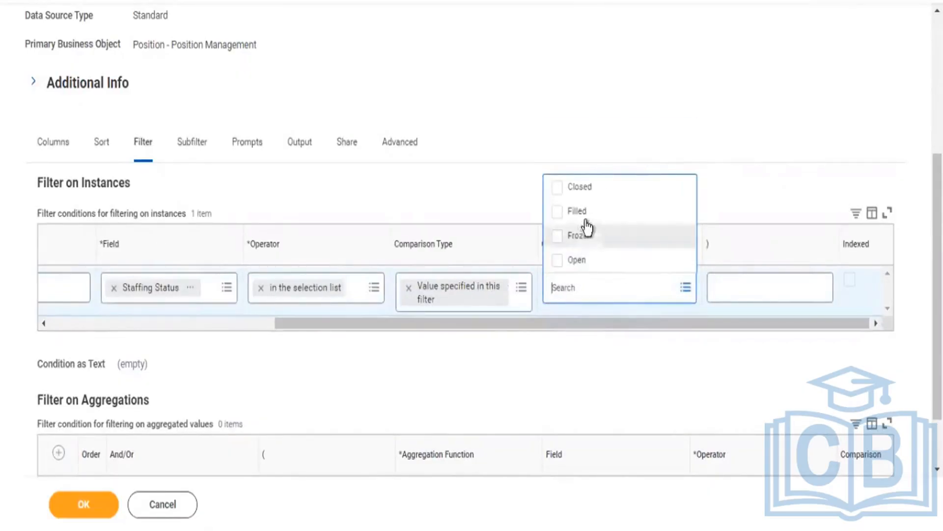
{"action": "left_click", "coordinate": [558, 236]}
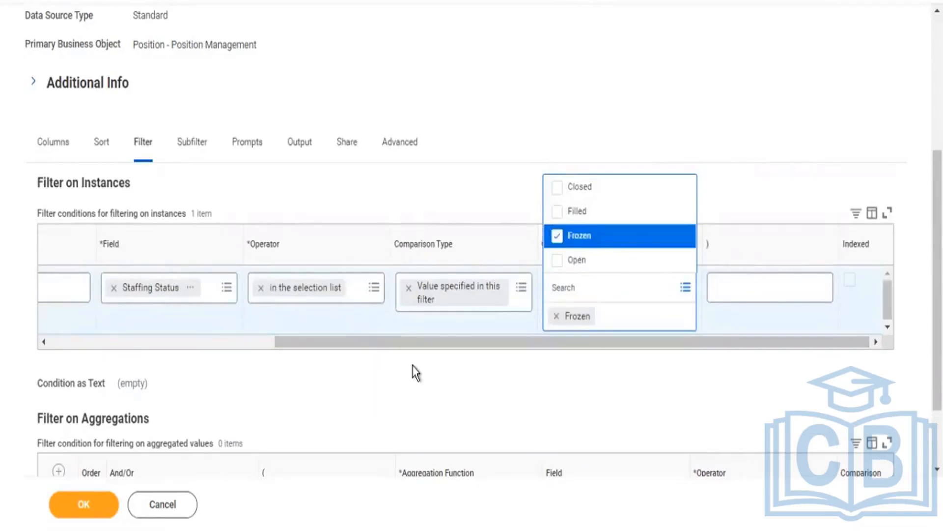
{"action": "left_click", "coordinate": [411, 365]}
Step: Save the definition with the Frozen filter and run the report again
{"action": "left_click", "coordinate": [84, 506]}
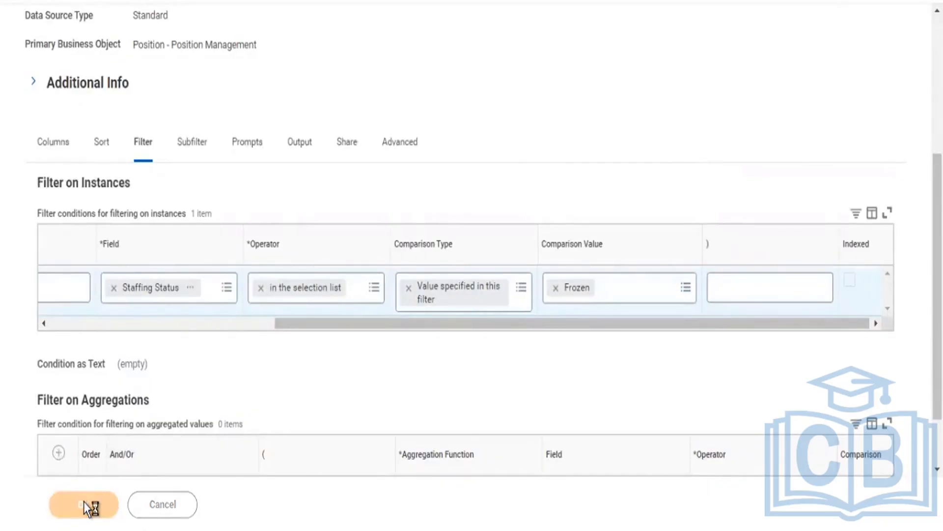
{"action": "left_click", "coordinate": [102, 515]}
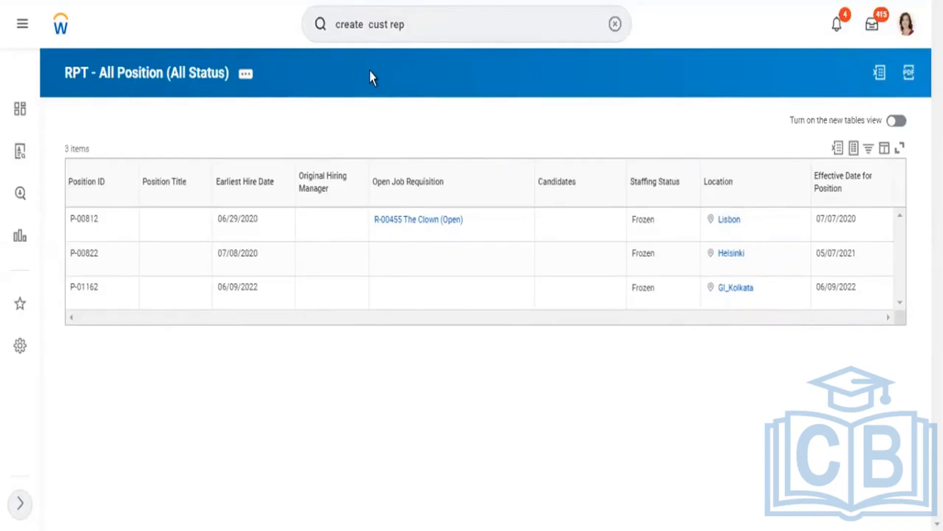
Step: Search for "data so" and open the Data Sources report
{"action": "left_click", "coordinate": [431, 36]}
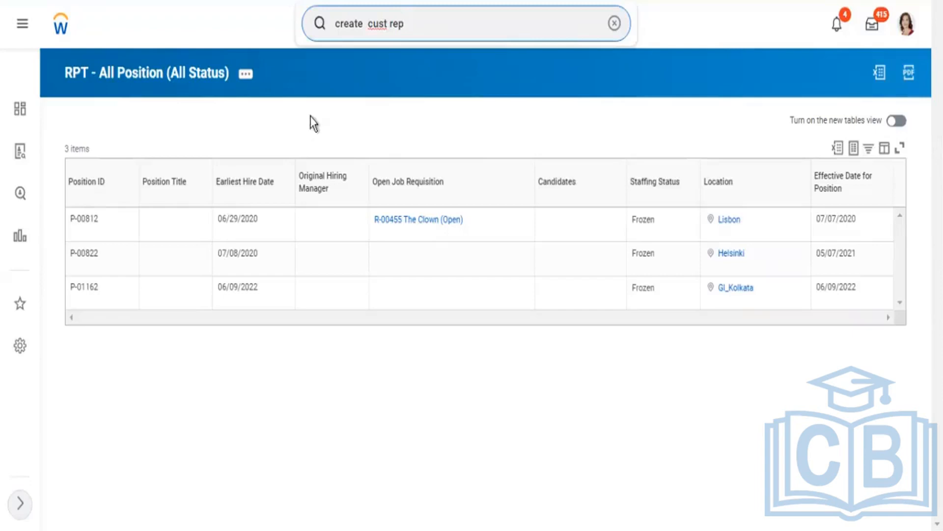
{"action": "triple_click", "coordinate": [432, 28]}
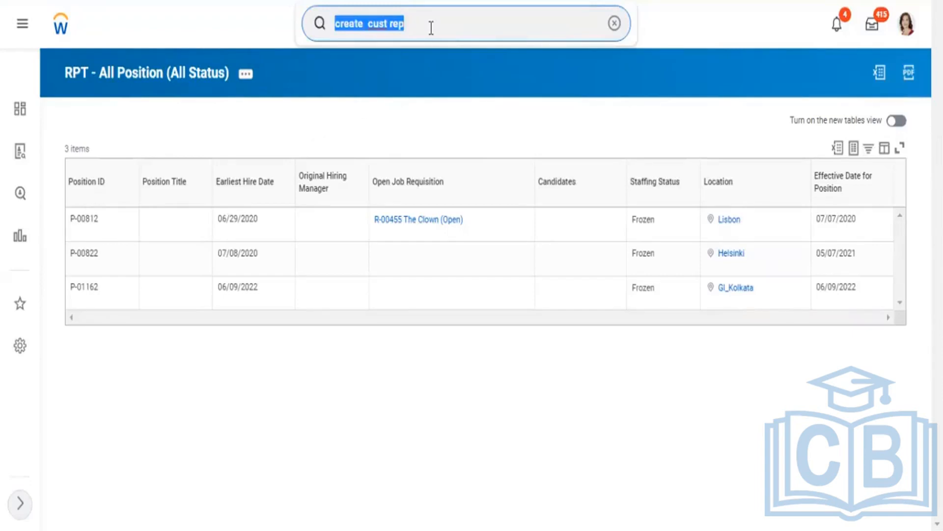
{"action": "type", "text": "data"}
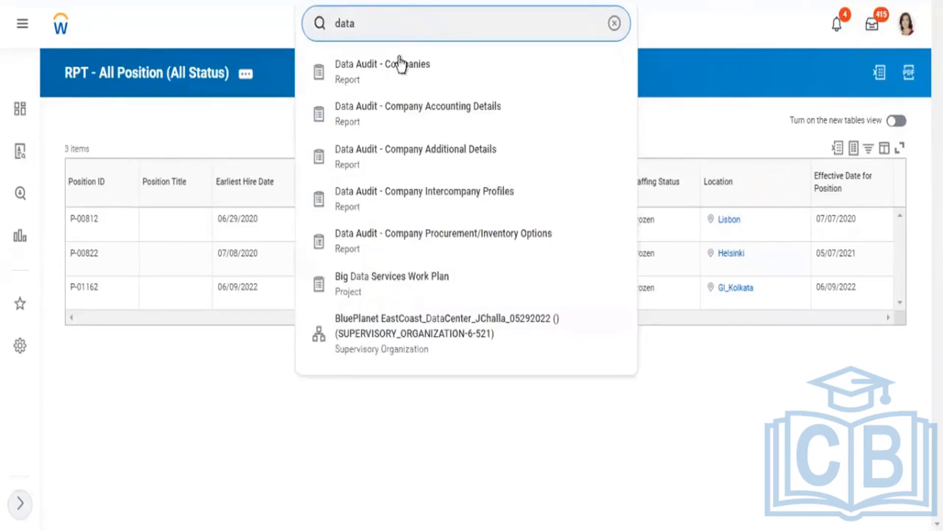
{"action": "type", "text": " so"}
{"action": "left_click", "coordinate": [363, 84]}
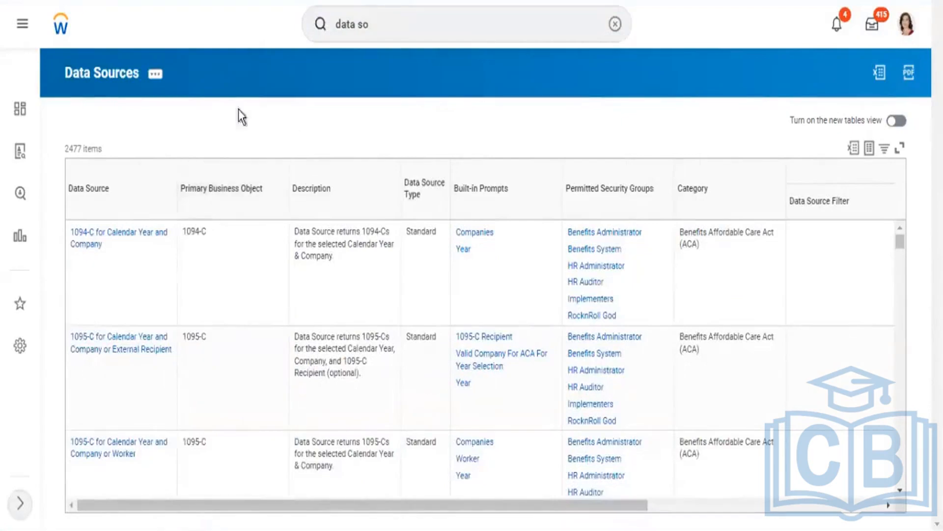
Step: Try to filter the Data Source column to All Job Requisitions, searching its values for "requisition"
{"action": "left_click", "coordinate": [145, 199]}
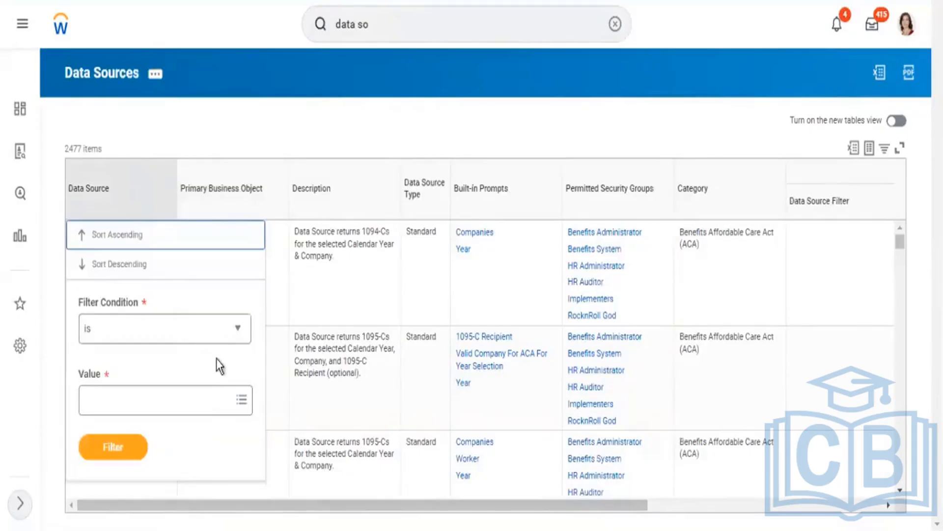
{"action": "left_click", "coordinate": [206, 413]}
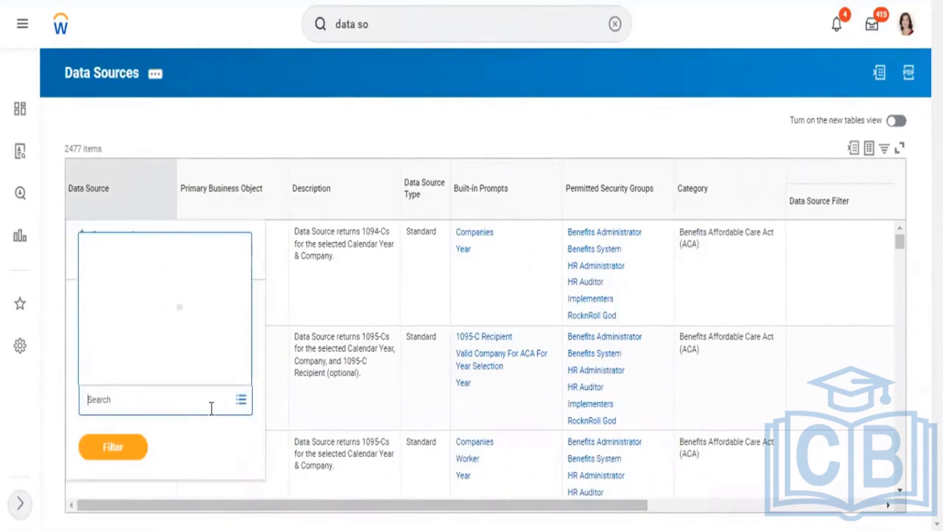
{"action": "type", "text": "requ"}
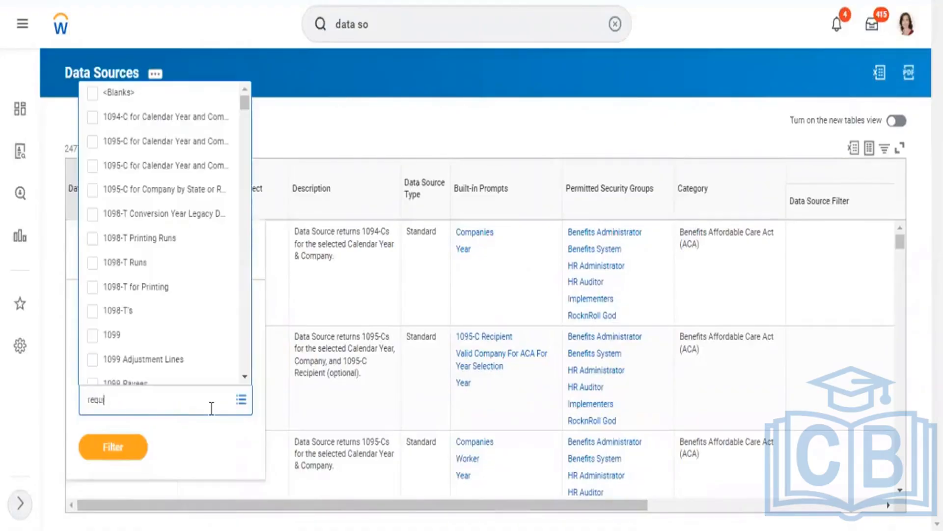
{"action": "type", "text": "isition"}
{"action": "key", "text": "Return"}
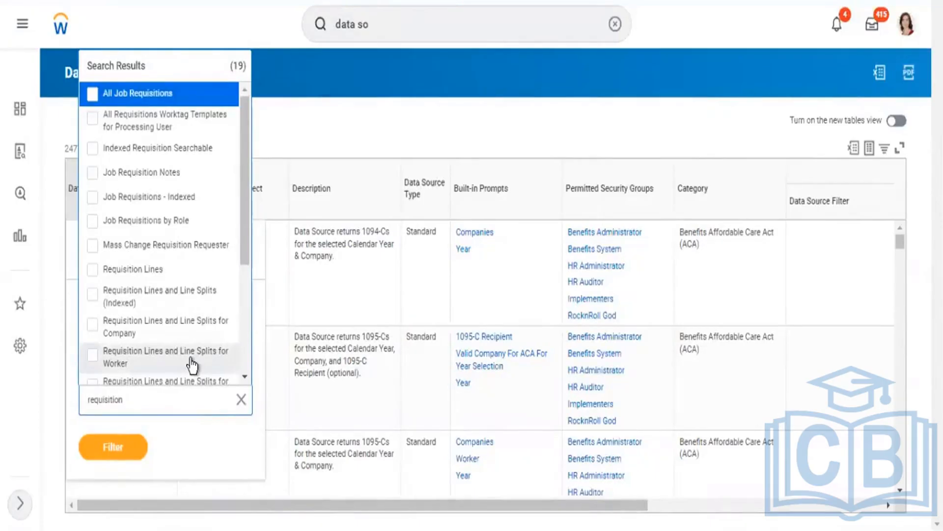
{"action": "left_click", "coordinate": [155, 95]}
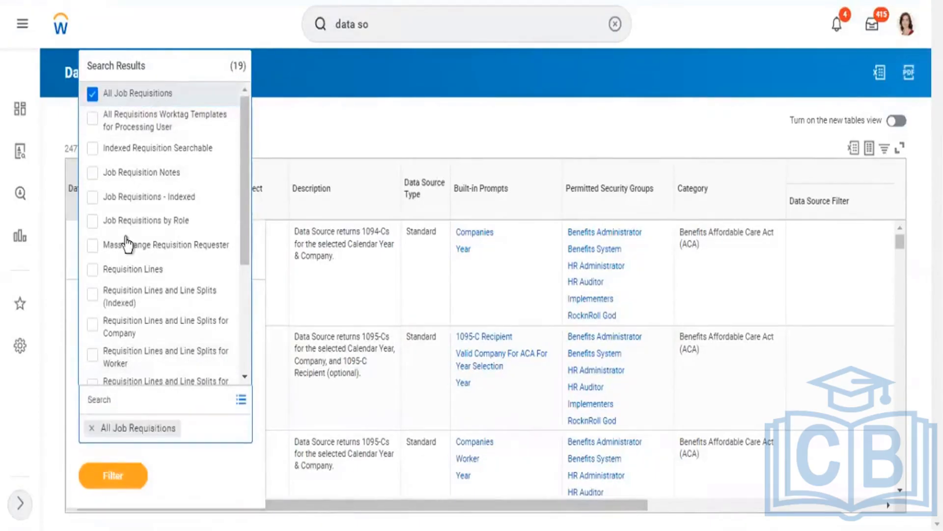
{"action": "left_click", "coordinate": [116, 477]}
{"action": "left_click", "coordinate": [114, 456]}
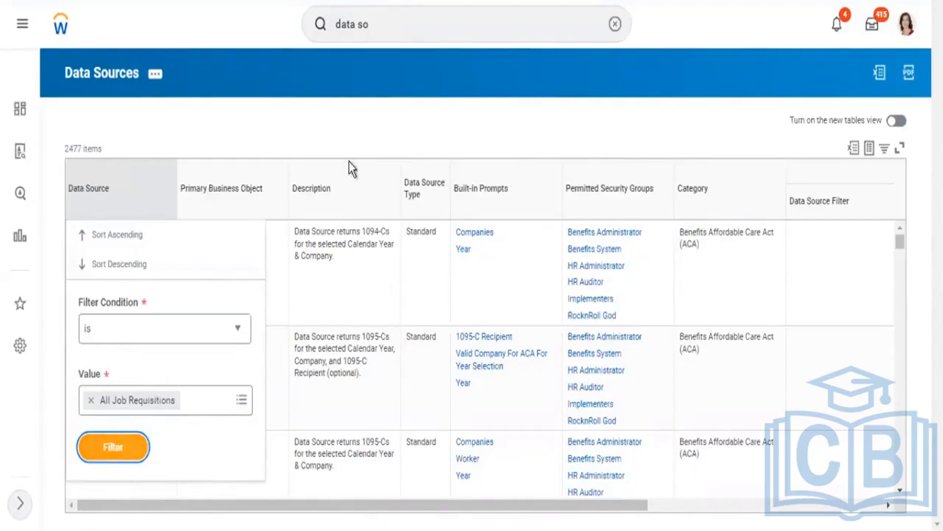
Step: Search for "create cust report" and open the Create Custom Report task
{"action": "left_click", "coordinate": [430, 35]}
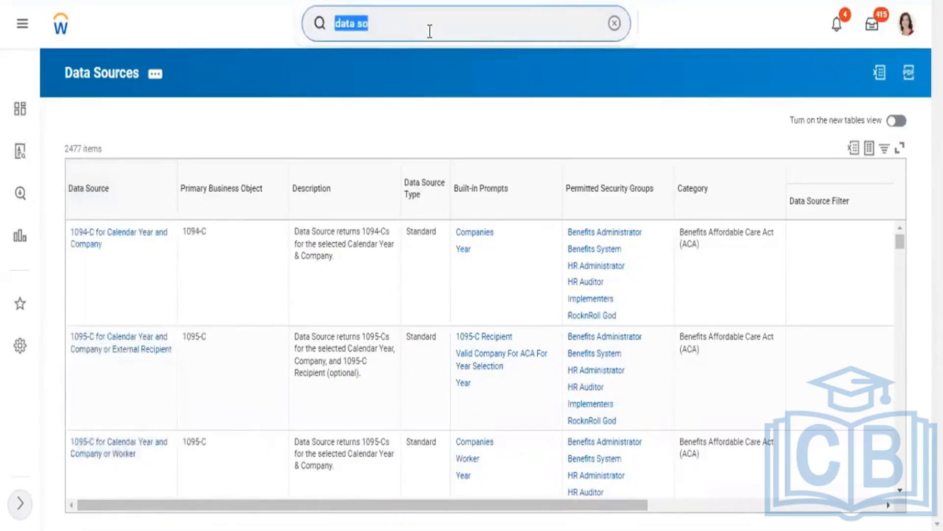
{"action": "type", "text": "create "}
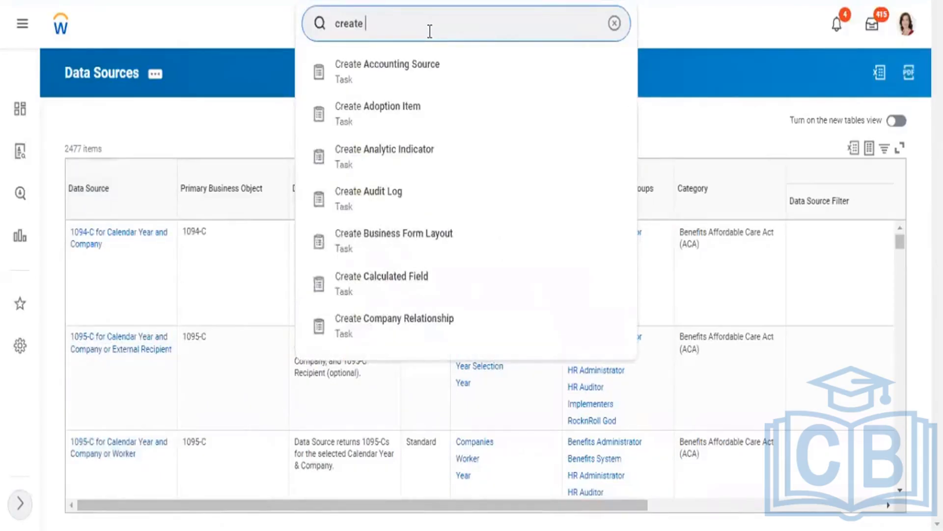
{"action": "type", "text": "cust report"}
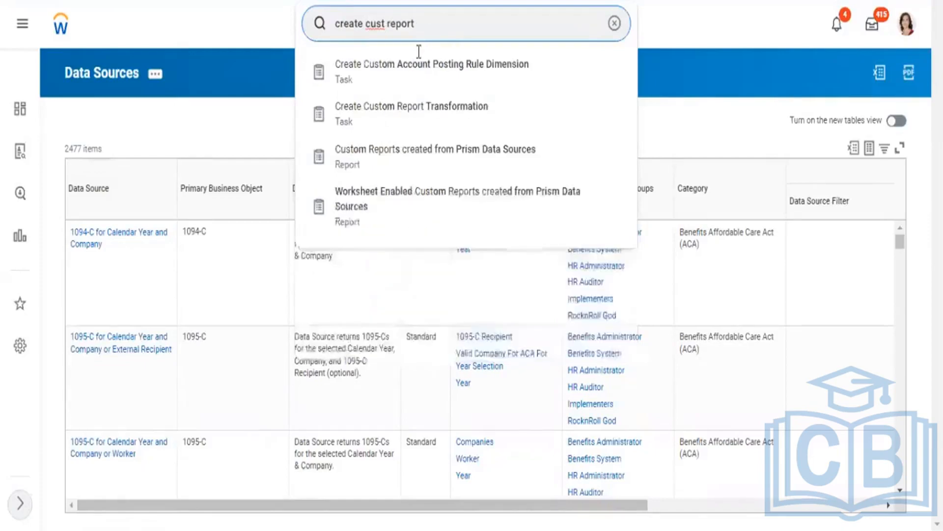
{"action": "left_click", "coordinate": [413, 78]}
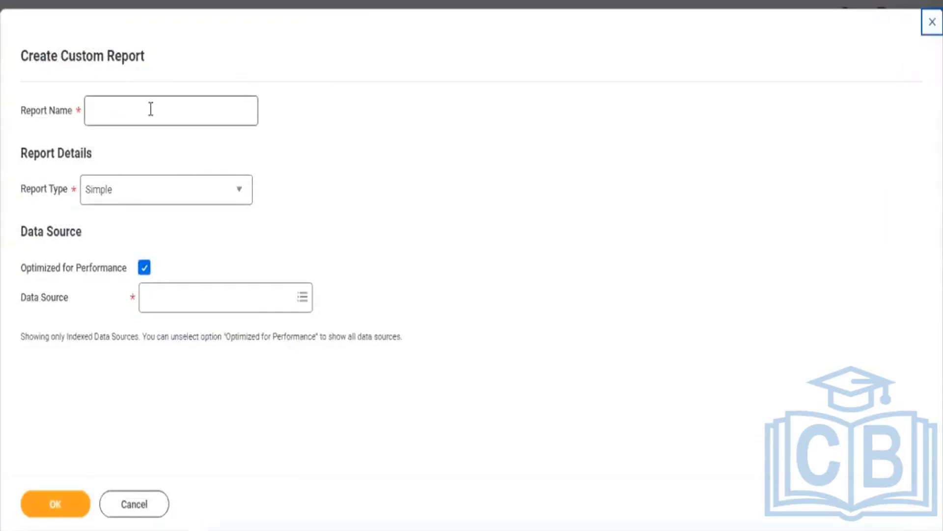
Step: Name the new report "RPT - All Job Requisition" and set its report type to Advanced
{"action": "left_click", "coordinate": [151, 108]}
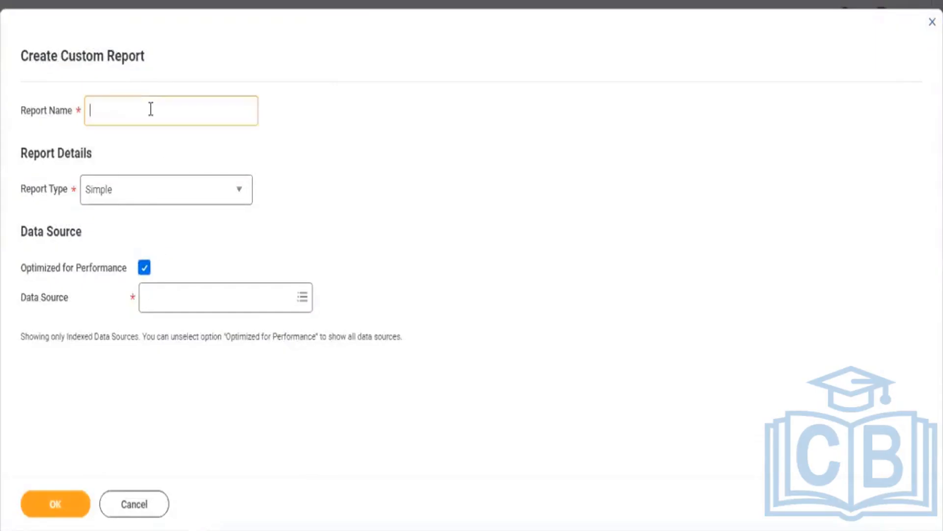
{"action": "type", "text": "RF"}
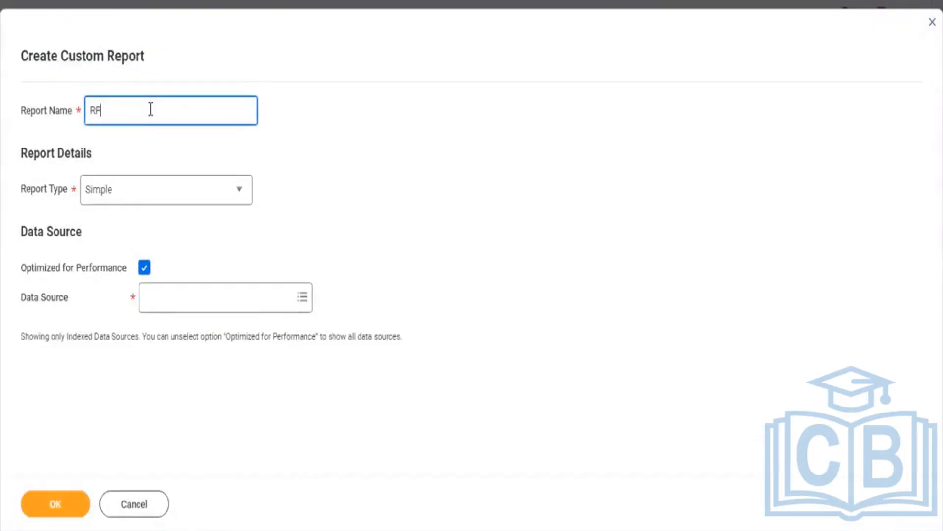
{"action": "type", "text": "T - All Job Requisition"}
{"action": "left_click", "coordinate": [115, 199]}
{"action": "left_click", "coordinate": [115, 248]}
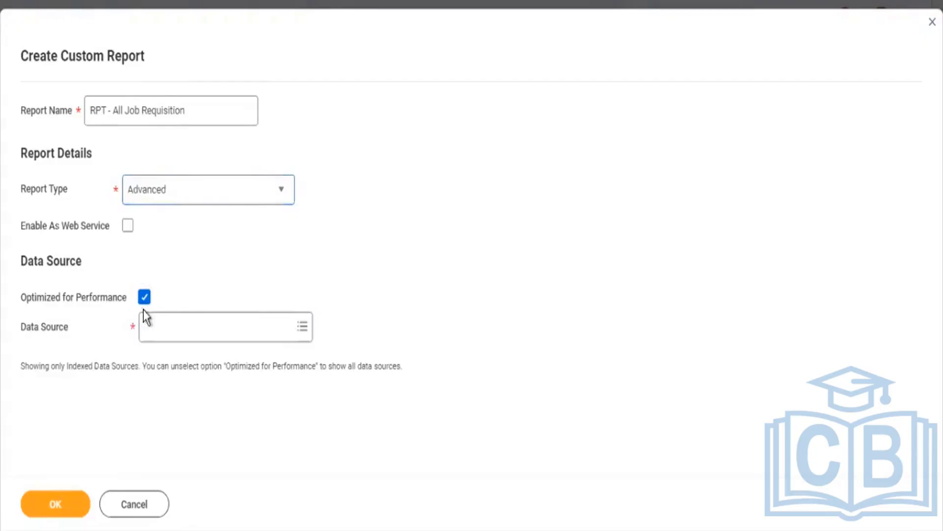
Step: Clear Optimized for Performance, bring up the data source choices, and turn the option back on
{"action": "left_click", "coordinate": [144, 300]}
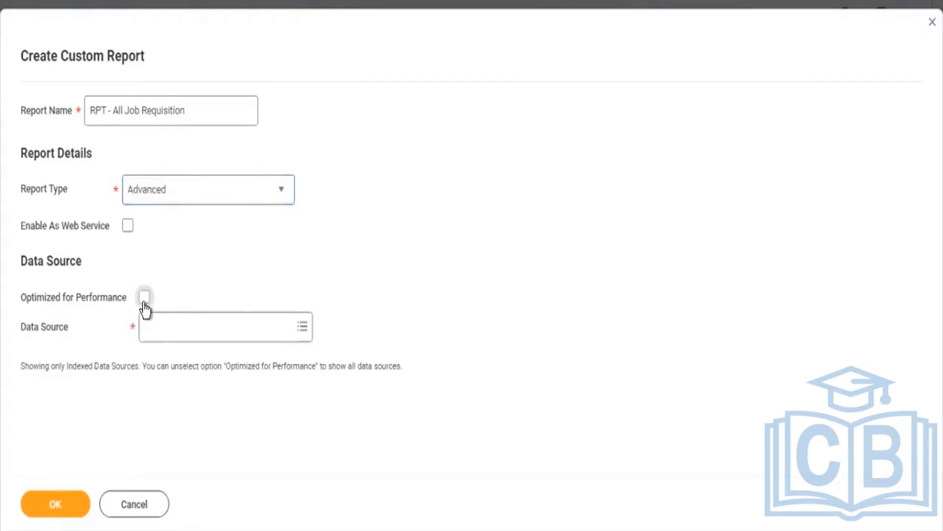
{"action": "left_click", "coordinate": [156, 337]}
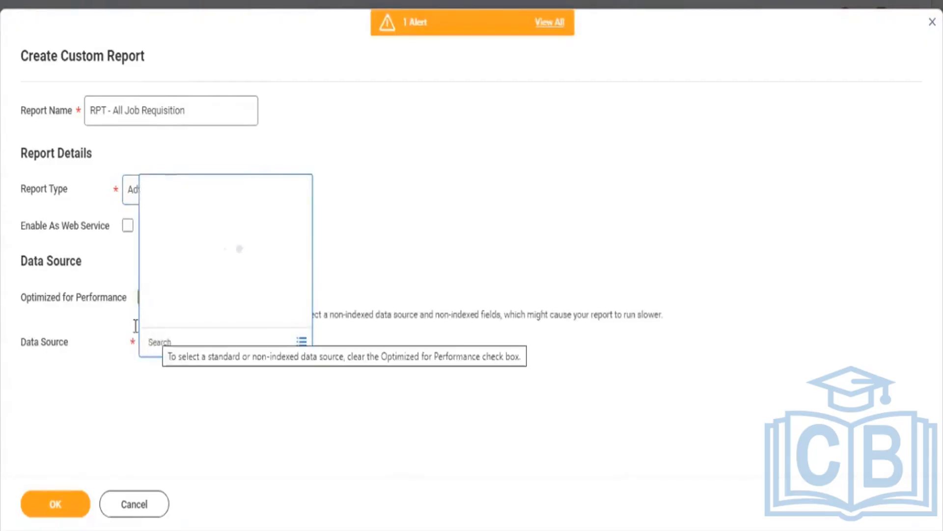
{"action": "left_click", "coordinate": [117, 316]}
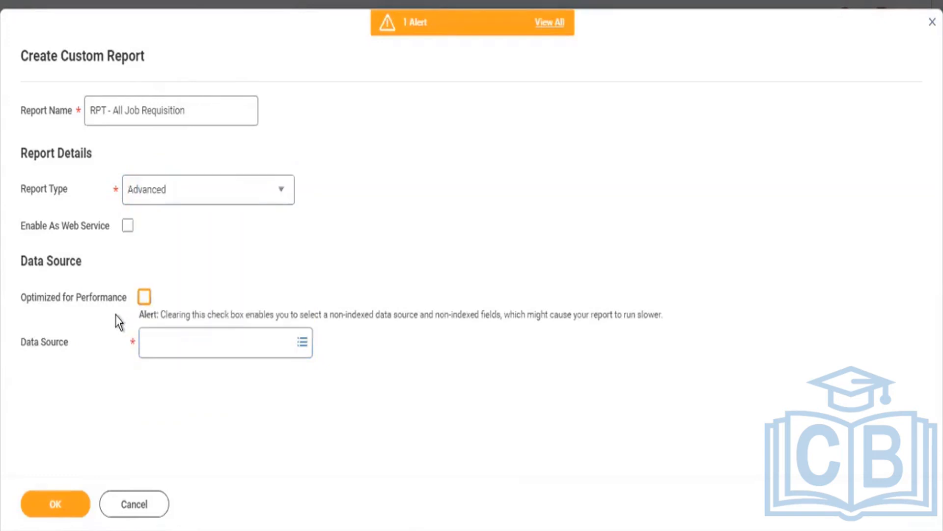
{"action": "left_click", "coordinate": [145, 297]}
Step: Try to find the requisition data source by searching for "All job req"
{"action": "left_click", "coordinate": [169, 334]}
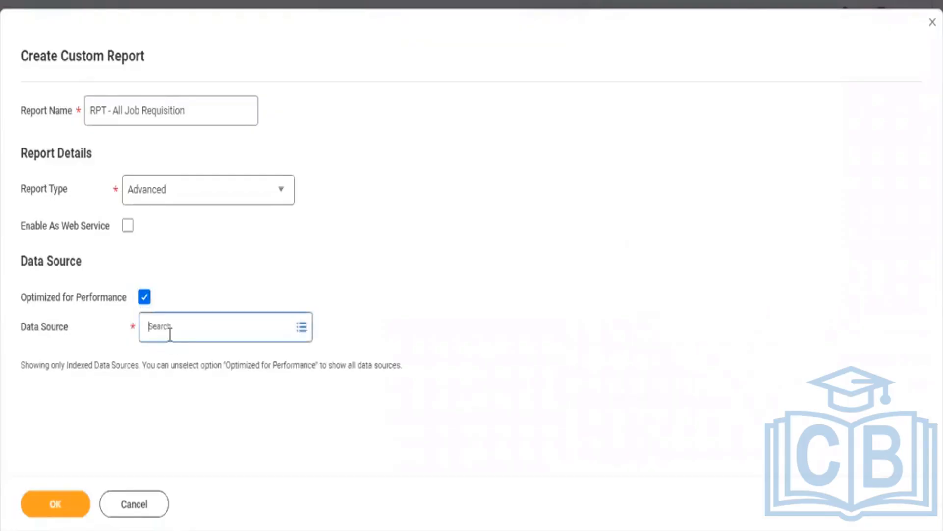
{"action": "type", "text": "A"}
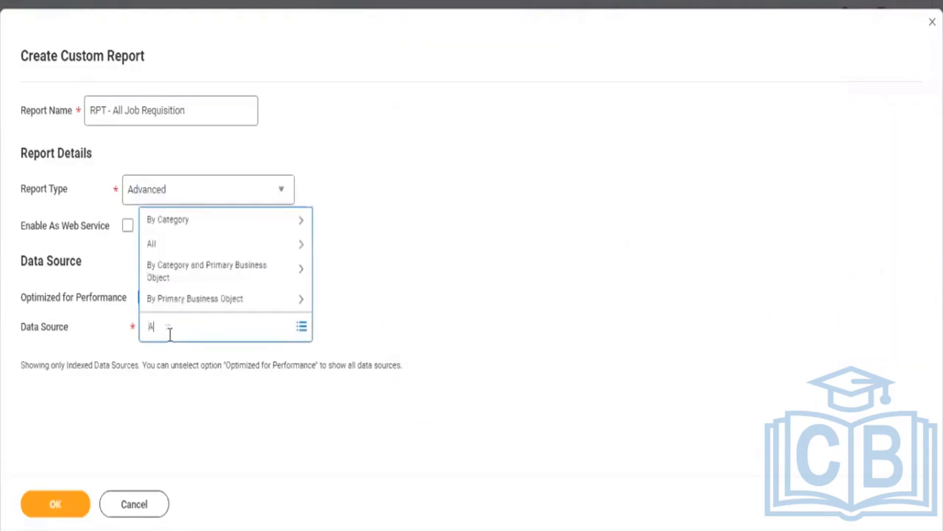
{"action": "type", "text": "ll jobrequ"}
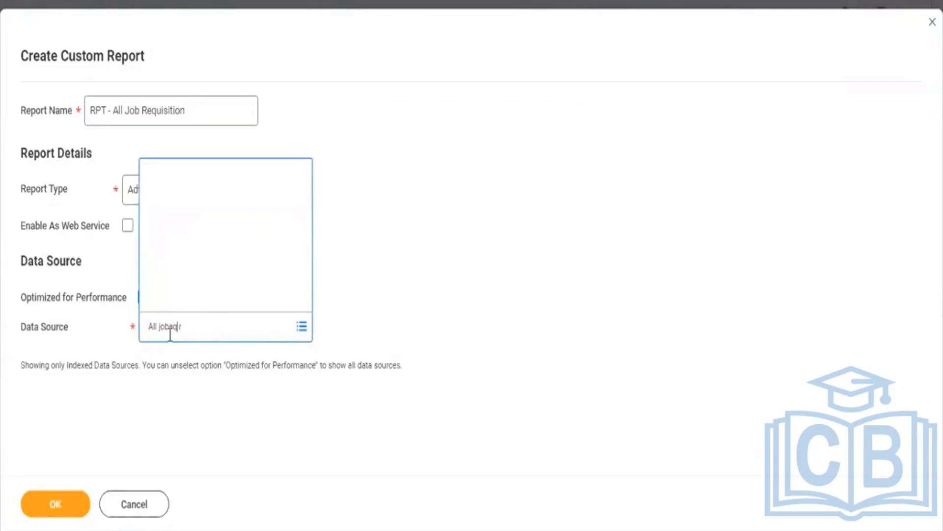
{"action": "key", "text": "Return"}
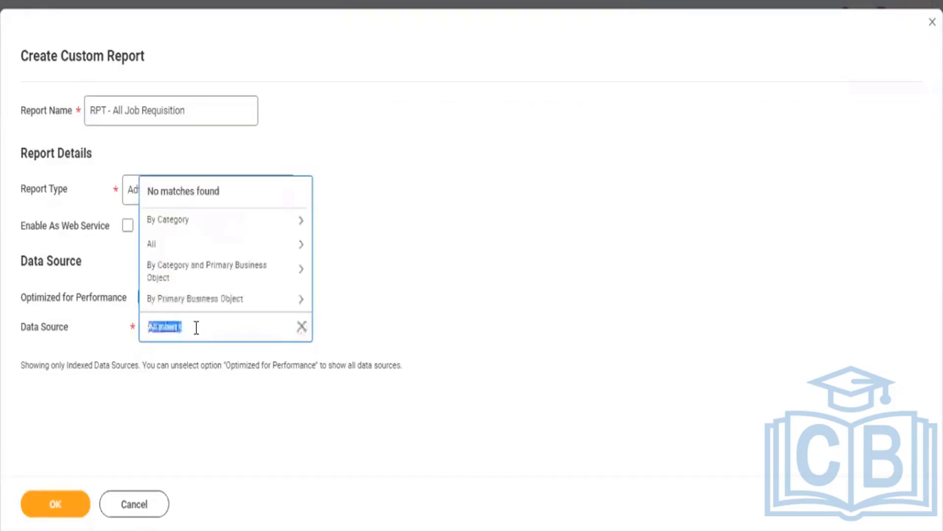
{"action": "left_click", "coordinate": [196, 328]}
{"action": "key", "text": "BackSpace"}
{"action": "key", "text": "BackSpace"}
{"action": "key", "text": "BackSpace"}
{"action": "key", "text": "BackSpace"}
{"action": "type", "text": "req"}
{"action": "key", "text": "Return"}
Step: Search for "job requisition", choose Job Requisitions - Indexed with Optimized for Performance cleared, and create the report
{"action": "left_click", "coordinate": [188, 327]}
{"action": "key", "text": "BackSpace"}
{"action": "key", "text": "BackSpace"}
{"action": "key", "text": "BackSpace"}
{"action": "key", "text": "BackSpace"}
{"action": "key", "text": "BackSpace"}
{"action": "key", "text": "BackSpace"}
{"action": "key", "text": "BackSpace"}
{"action": "key", "text": "BackSpace"}
{"action": "key", "text": "BackSpace"}
{"action": "key", "text": "BackSpace"}
{"action": "key", "text": "BackSpace"}
{"action": "type", "text": "job requisition"}
{"action": "key", "text": "Return"}
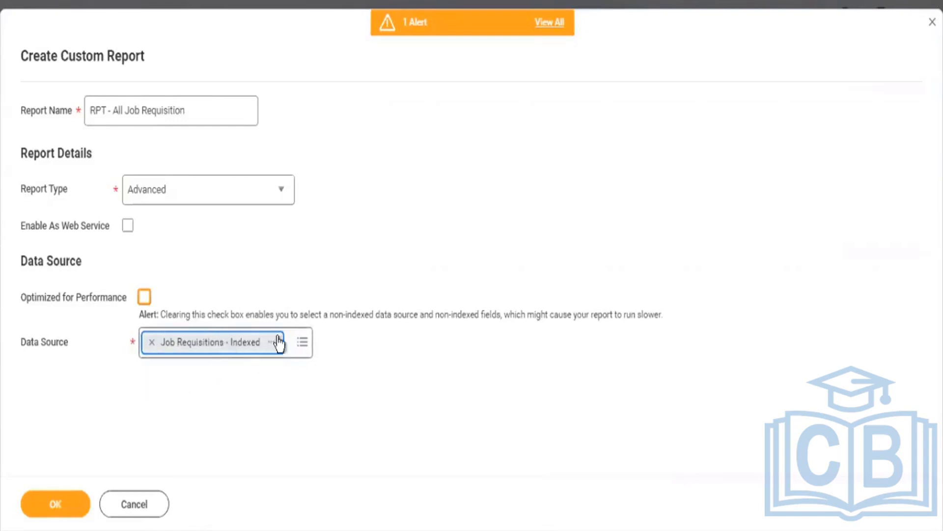
{"action": "left_click", "coordinate": [60, 506]}
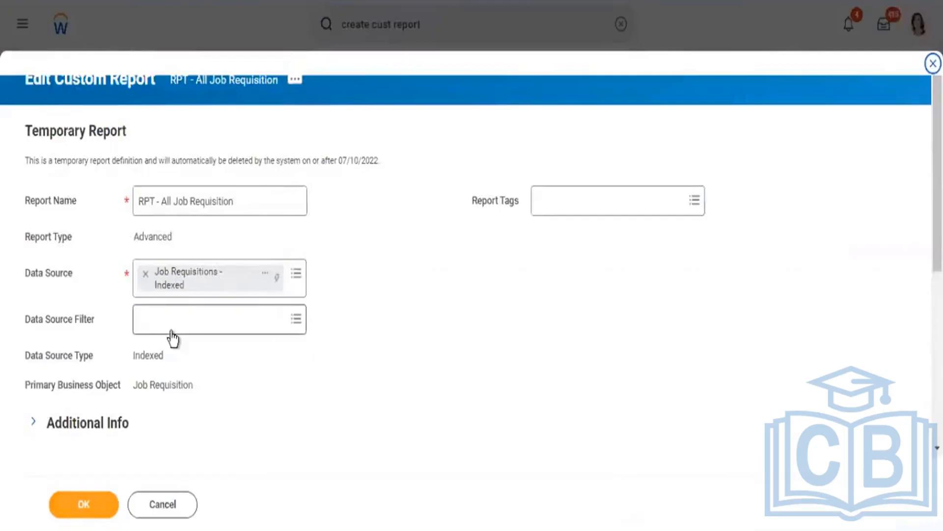
Step: Examine the data source filters offered for the Job Requisitions - Indexed report
{"action": "left_click", "coordinate": [171, 333]}
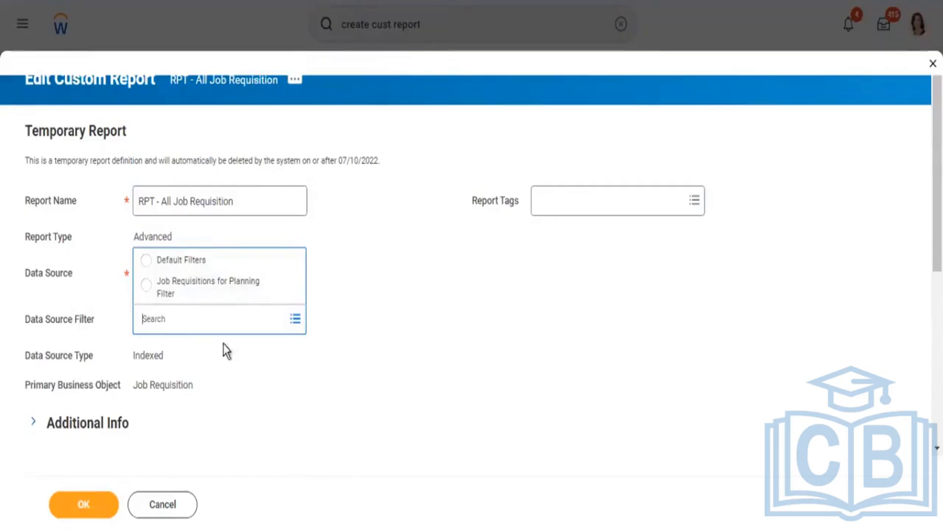
{"action": "left_click", "coordinate": [248, 373]}
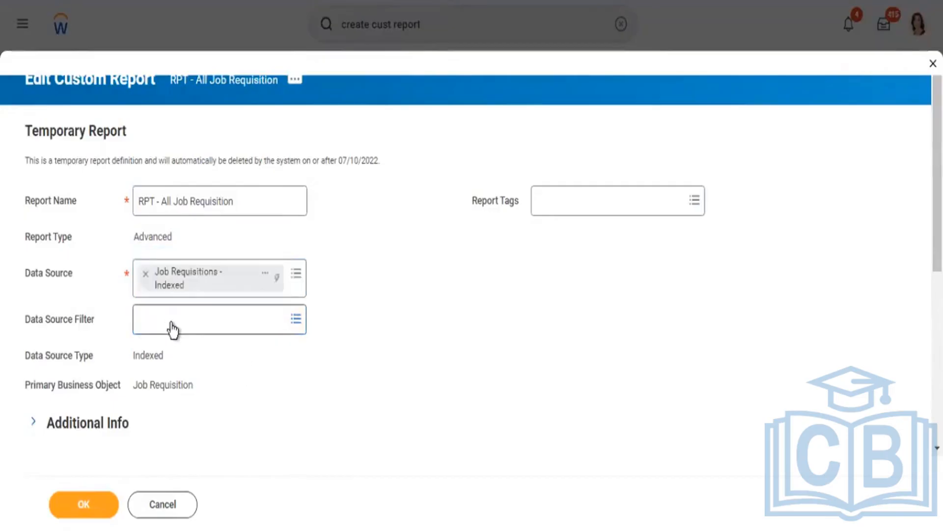
{"action": "left_click", "coordinate": [181, 324]}
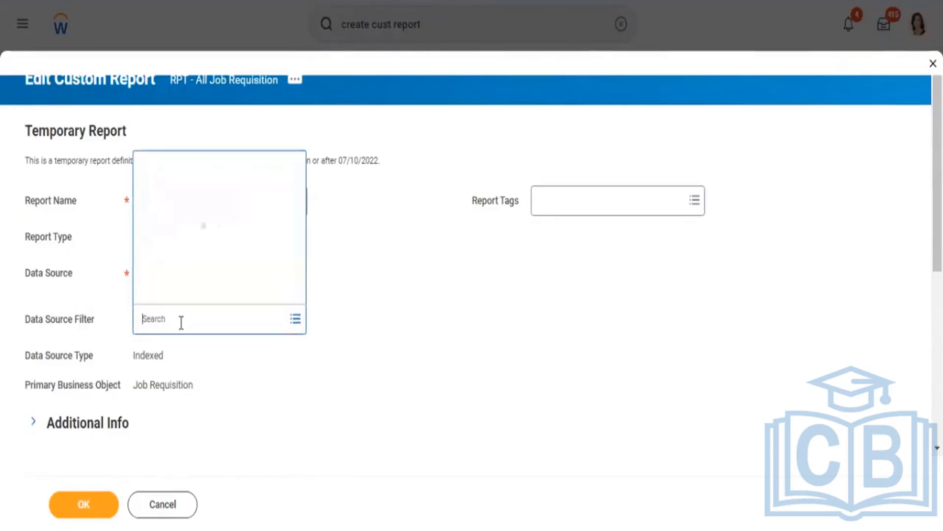
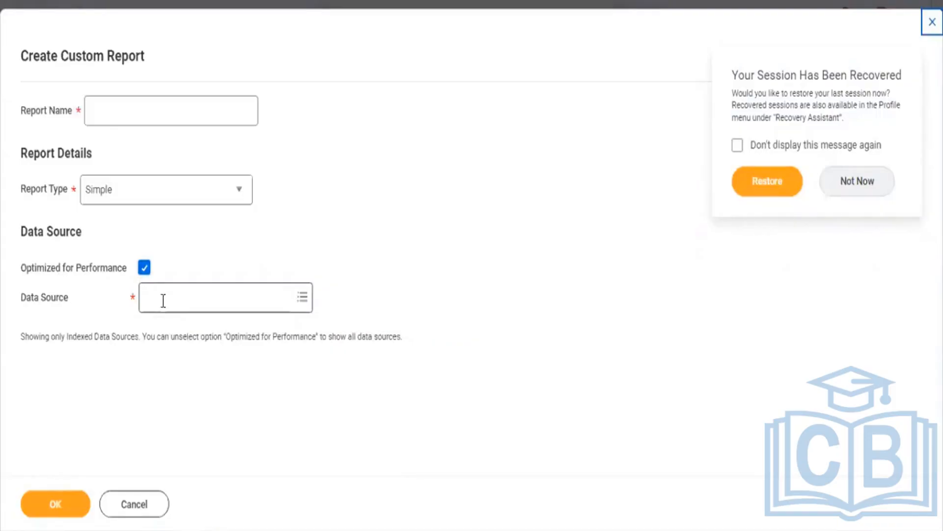
Step: Search the data sources for "position" and choose Positions for HCM Reporting with Optimized for Performance cleared
{"action": "left_click", "coordinate": [163, 301]}
{"action": "left_click", "coordinate": [116, 291]}
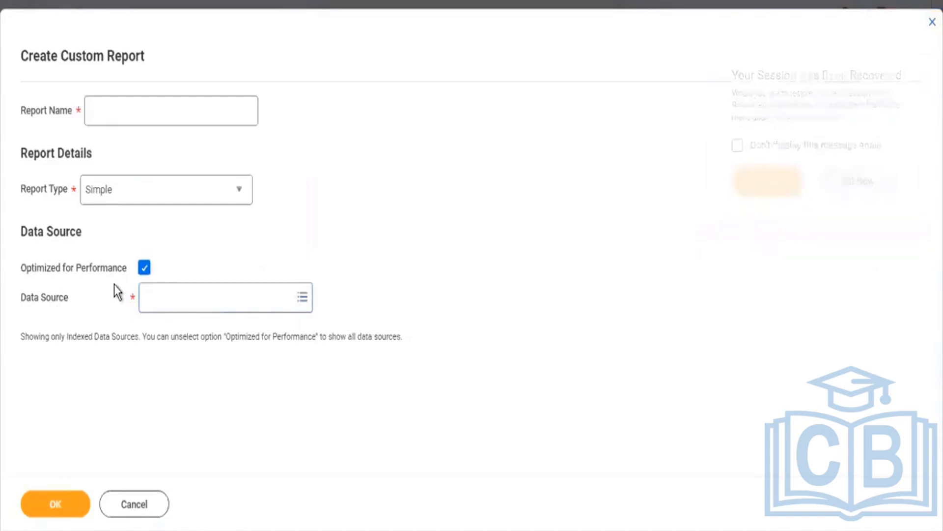
{"action": "left_click", "coordinate": [164, 298]}
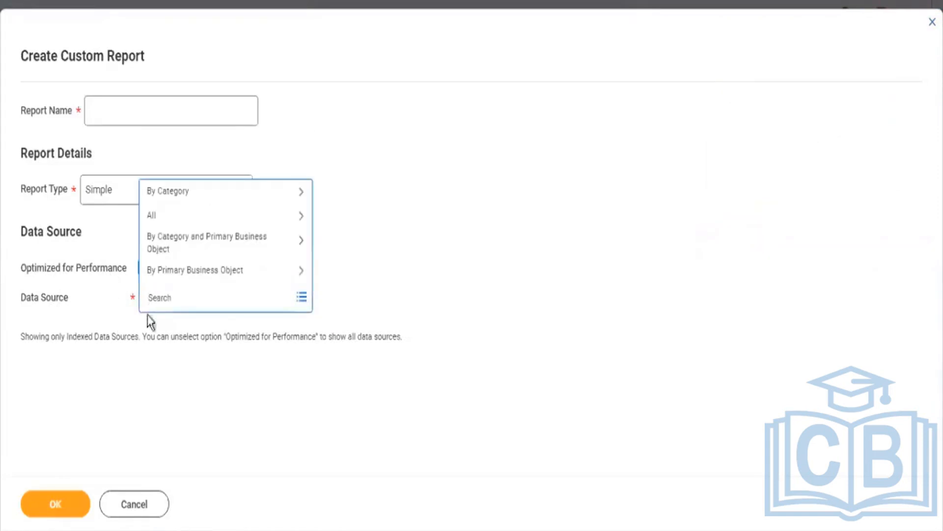
{"action": "type", "text": "posit"}
{"action": "type", "text": "ionsit"}
{"action": "key", "text": "Return"}
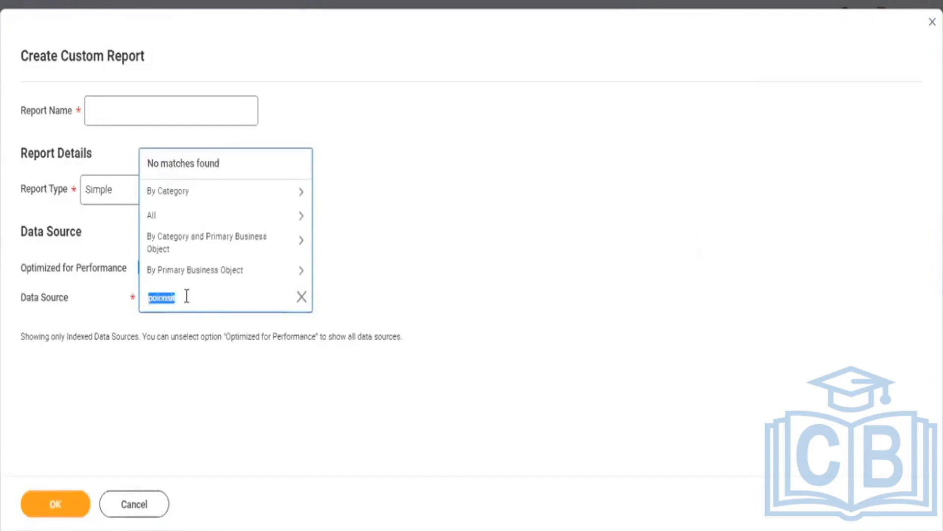
{"action": "type", "text": "postion"}
{"action": "key", "text": "Return"}
{"action": "left_click", "coordinate": [161, 302]}
{"action": "type", "text": "i"}
{"action": "key", "text": "Return"}
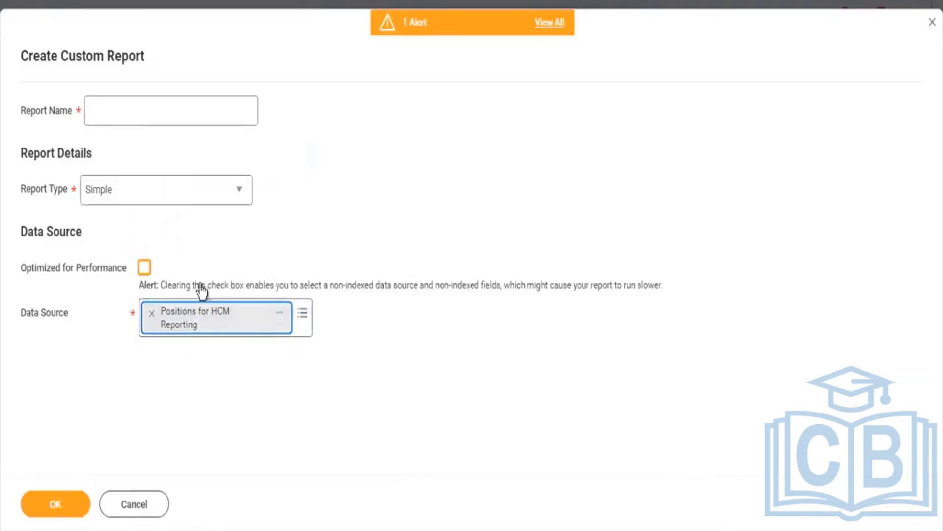
Step: Turn Optimized for Performance on and off again for Positions for HCM Reporting, and copy the data source's name
{"action": "left_click", "coordinate": [196, 376]}
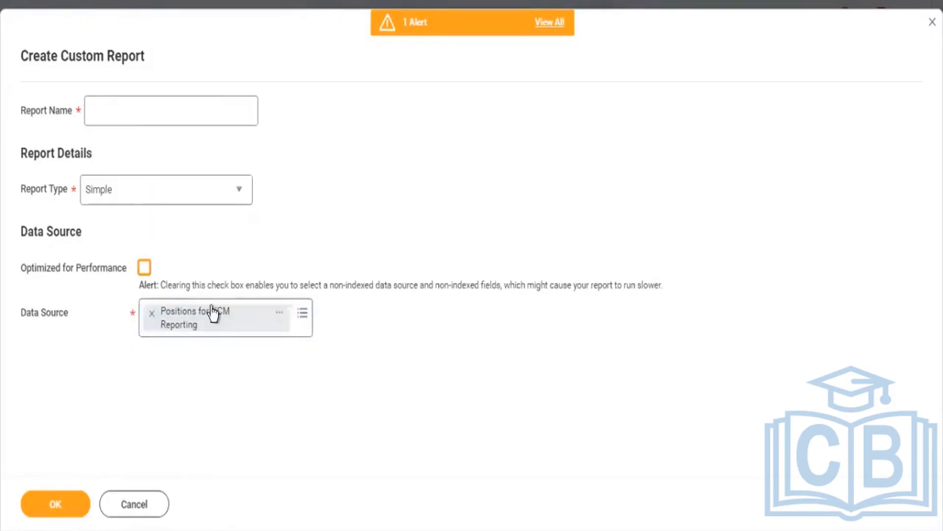
{"action": "left_click", "coordinate": [145, 268]}
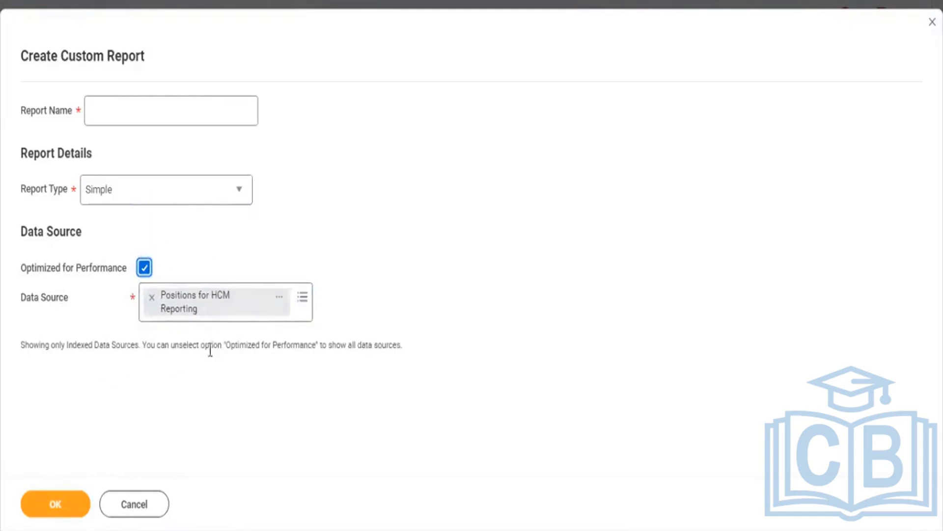
{"action": "left_click", "coordinate": [143, 272]}
{"action": "right_click", "coordinate": [177, 324]}
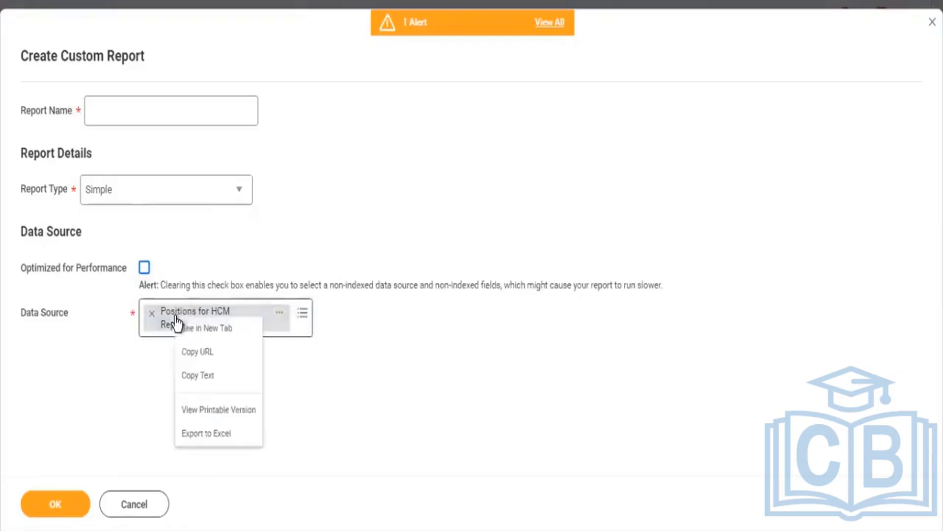
{"action": "left_click", "coordinate": [198, 378]}
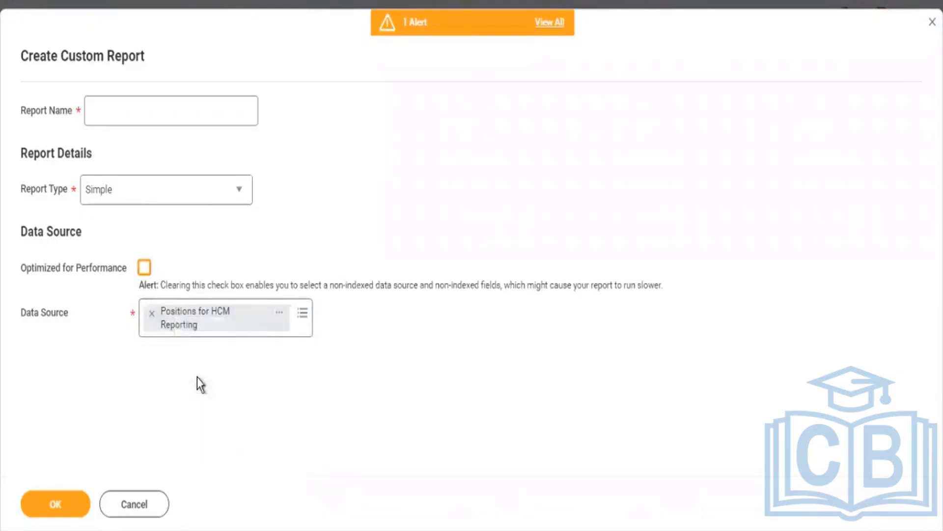
Step: Remove and re-pick Positions for HCM Reporting, then clear the data source again and turn Optimized for Performance on
{"action": "left_click", "coordinate": [153, 313]}
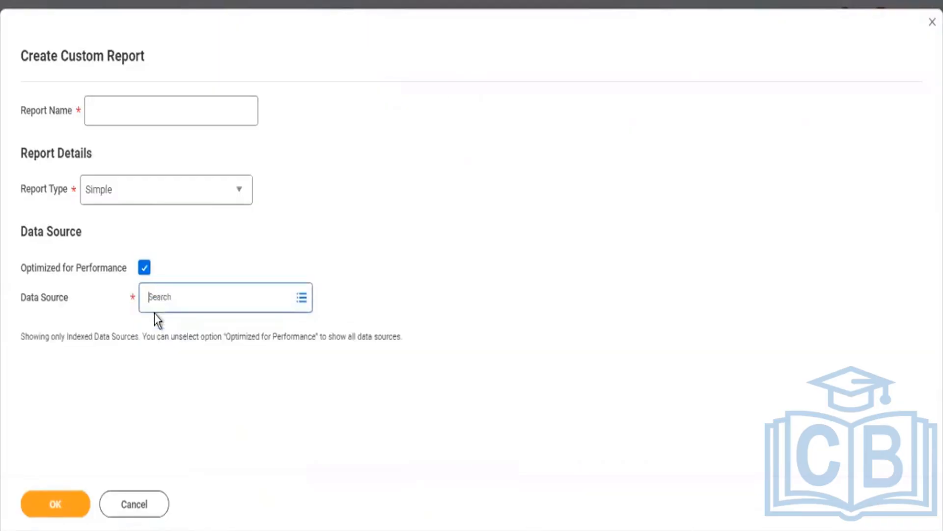
{"action": "type", "text": "posit"}
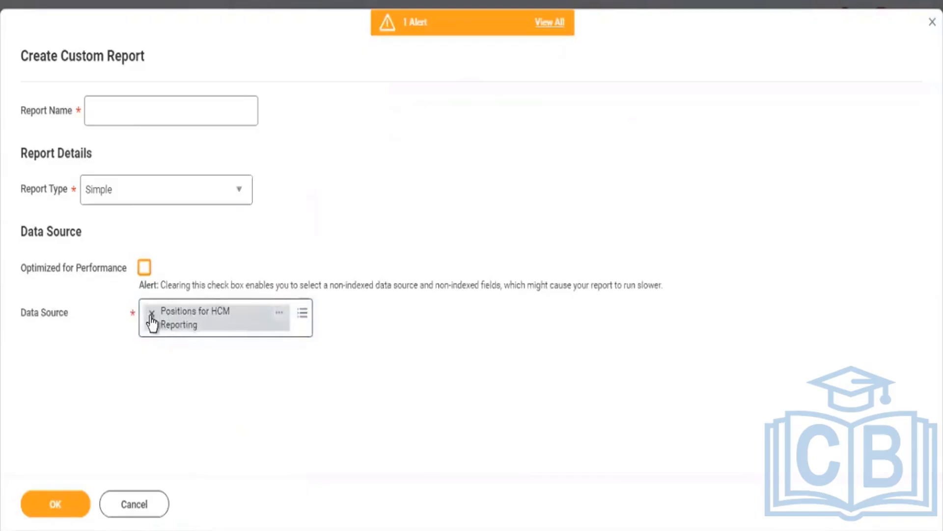
{"action": "left_click", "coordinate": [151, 313]}
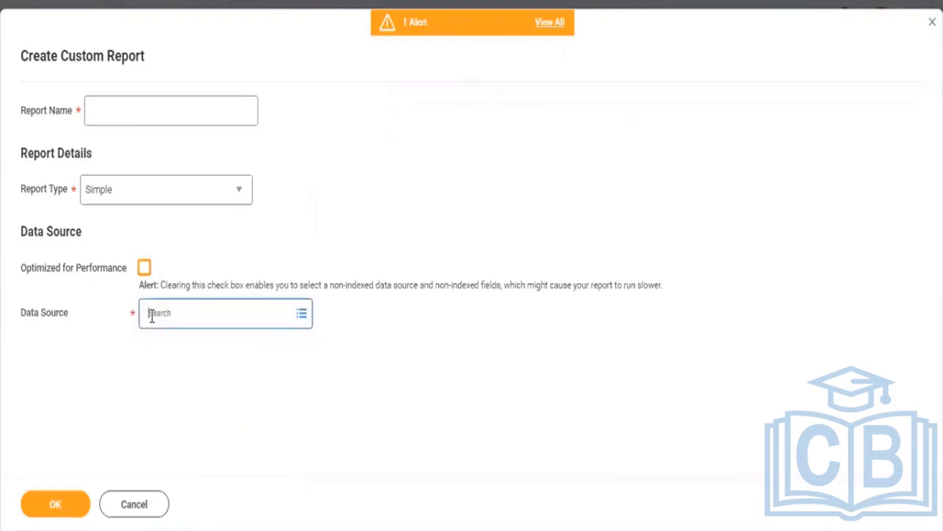
{"action": "left_click", "coordinate": [146, 272]}
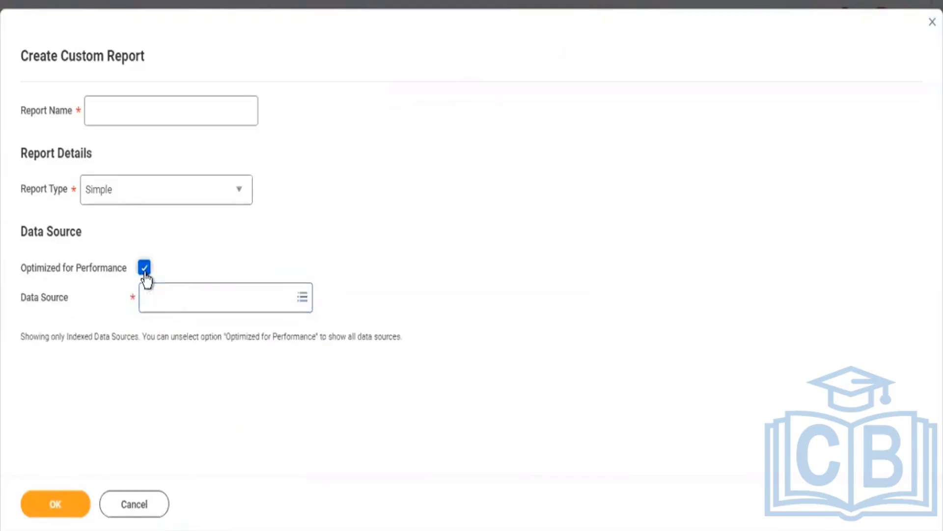
Step: Search the data sources for "position" with Optimized for Performance cleared and look through the matches
{"action": "left_click", "coordinate": [158, 304]}
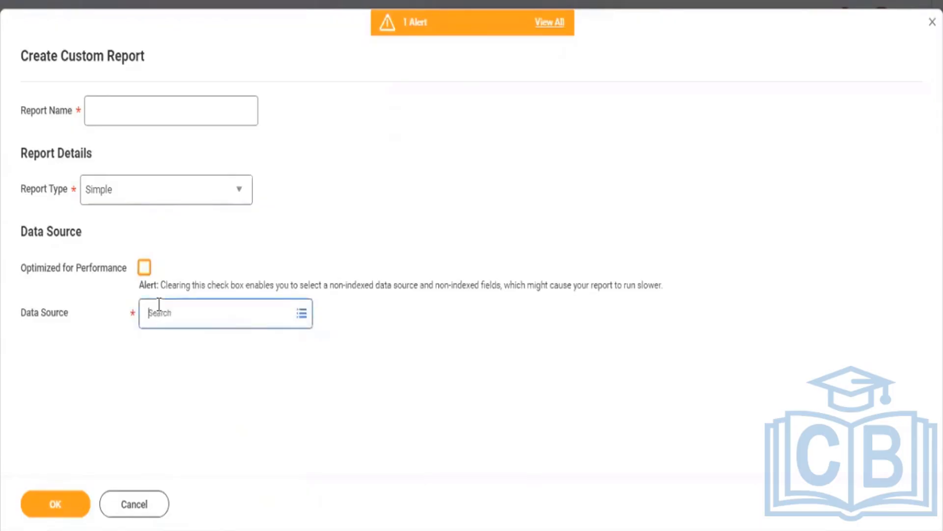
{"action": "type", "text": "pea"}
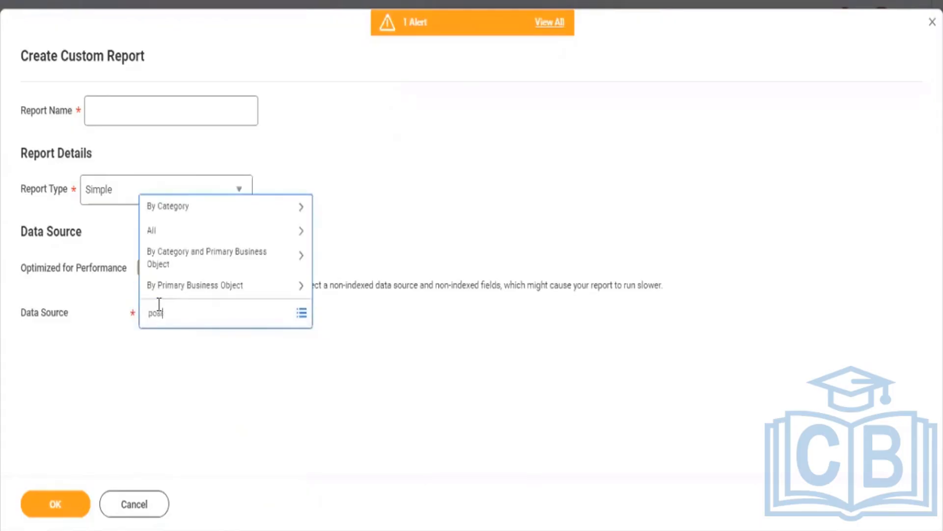
{"action": "type", "text": "ition"}
{"action": "key", "text": "Return"}
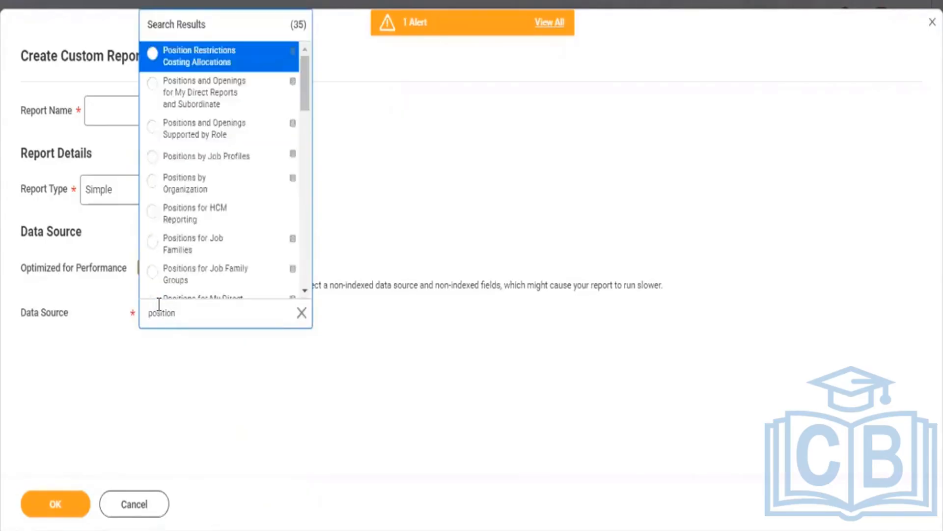
{"action": "left_click", "coordinate": [218, 72]}
{"action": "mouse_move", "coordinate": [303, 69]}
{"action": "left_mouse_down"}
{"action": "mouse_move", "coordinate": [303, 90]}
{"action": "mouse_move", "coordinate": [302, 70]}
{"action": "left_mouse_up"}
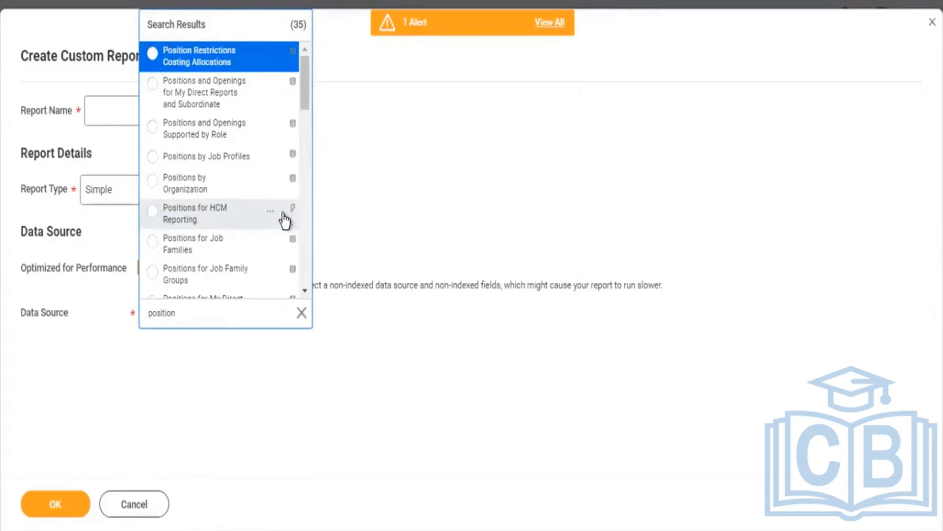
Step: Compare the data source details of Positions for HCM Reporting and Positions by Organization, including their data source types
{"action": "left_click", "coordinate": [271, 213]}
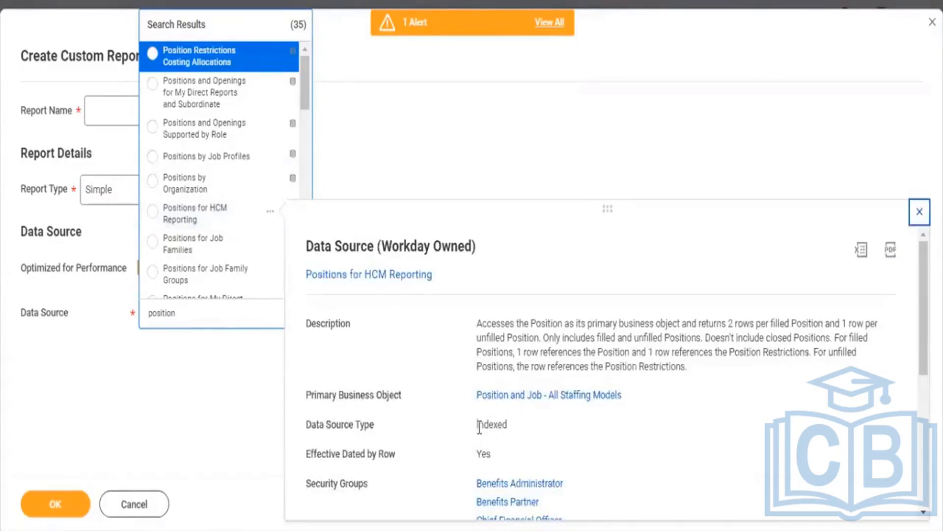
{"action": "left_click_drag", "start_coordinate": [480, 425], "coordinate": [522, 436]}
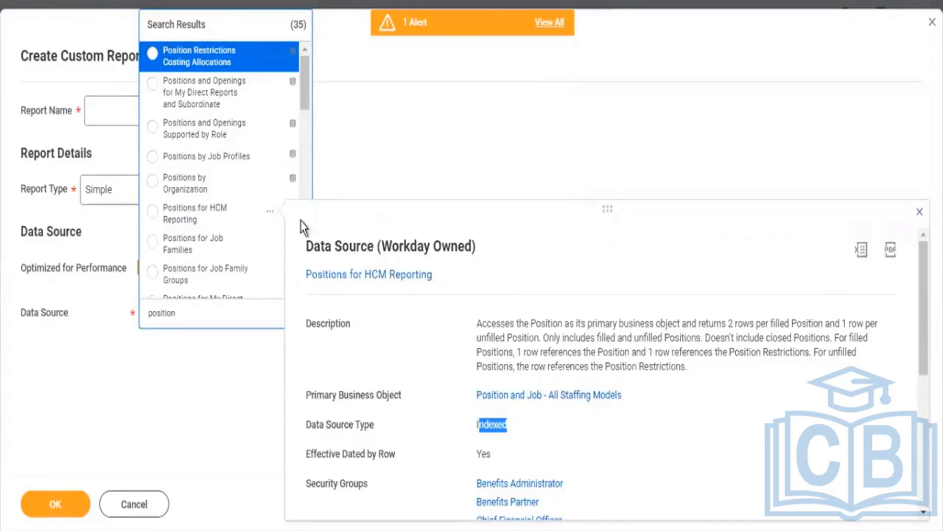
{"action": "mouse_move", "coordinate": [273, 182]}
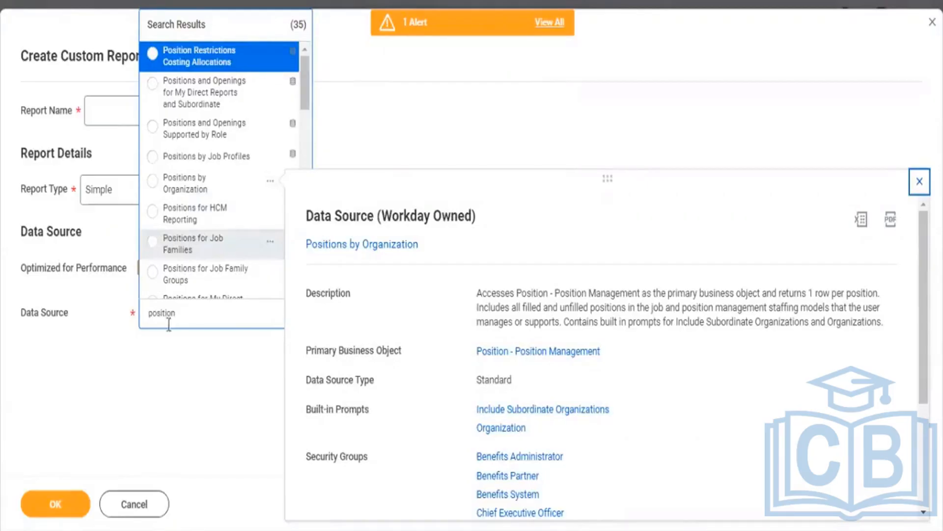
Step: Search the data sources for "workers HCM report" and choose Workers for HCM Reporting as the report's data source
{"action": "left_click", "coordinate": [176, 310]}
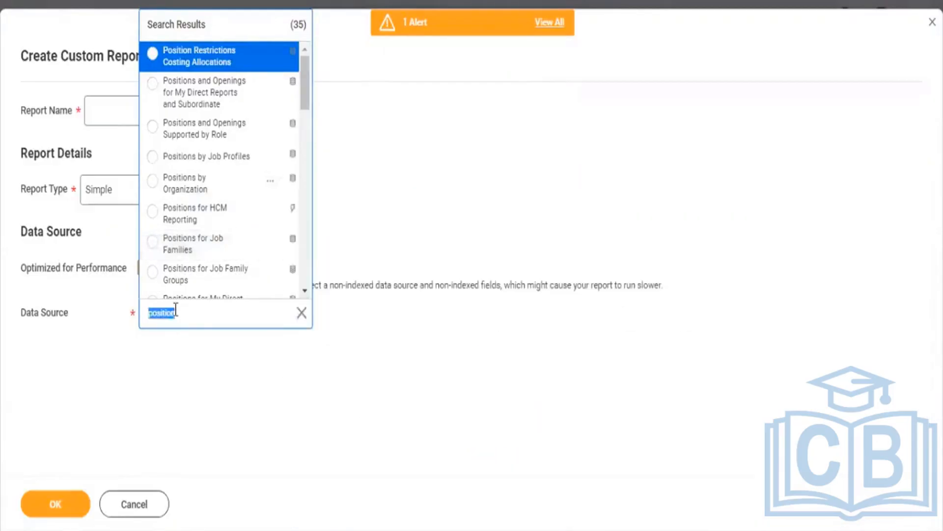
{"action": "type", "text": "workers HCM report"}
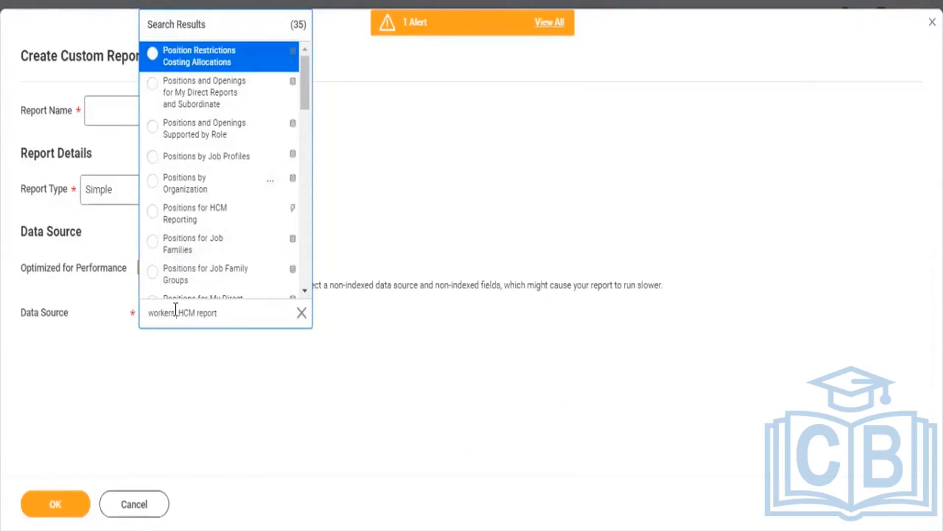
{"action": "key", "text": "Return"}
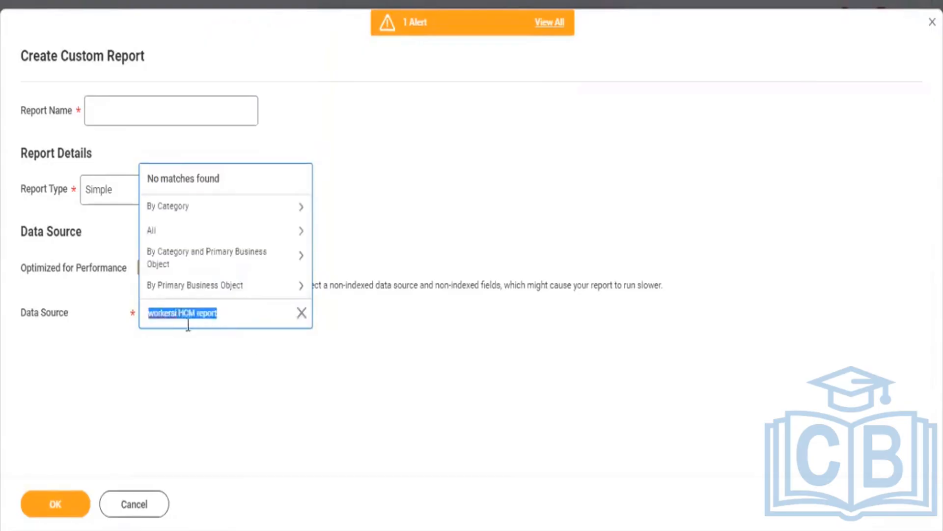
{"action": "left_click", "coordinate": [178, 313]}
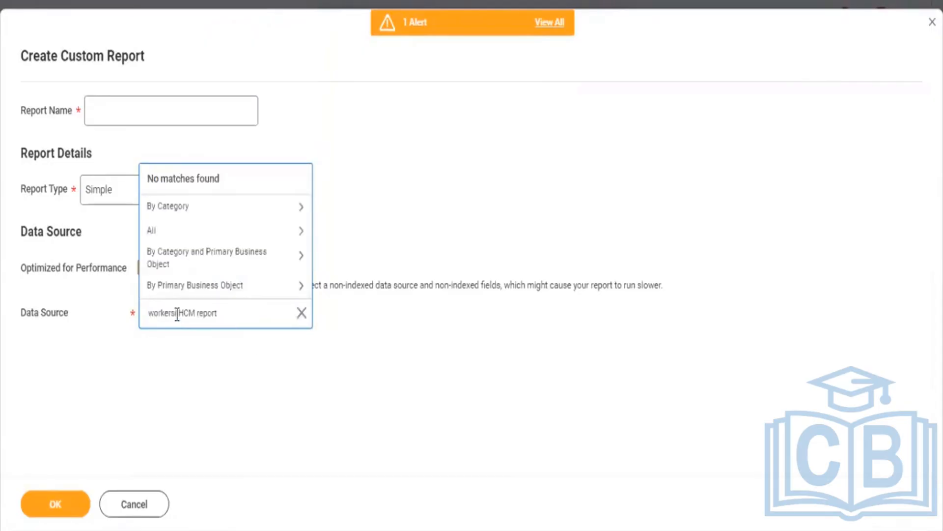
{"action": "key", "text": "BackSpace"}
{"action": "left_click", "coordinate": [232, 316]}
{"action": "key", "text": "Return"}
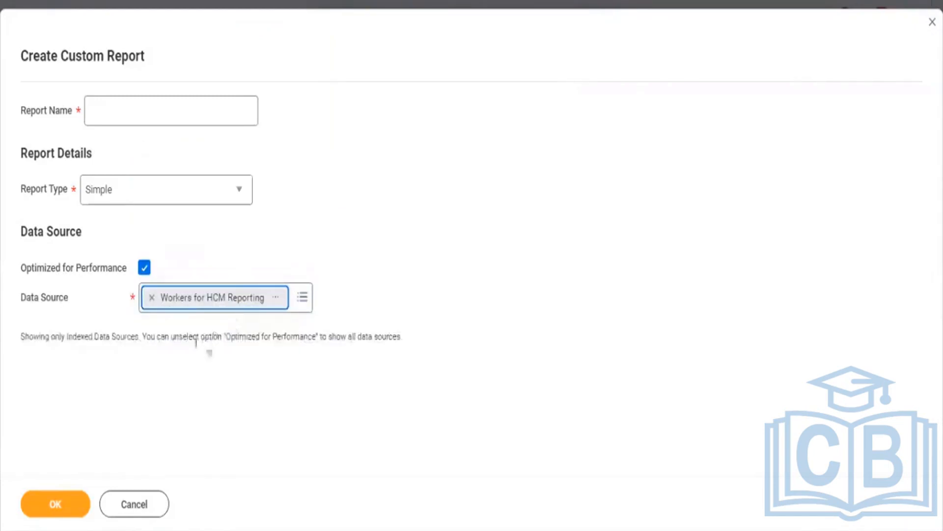
Step: Examine the details of Workers for HCM Reporting with Optimized for Performance cleared, and remove it as the data source
{"action": "left_click", "coordinate": [145, 268]}
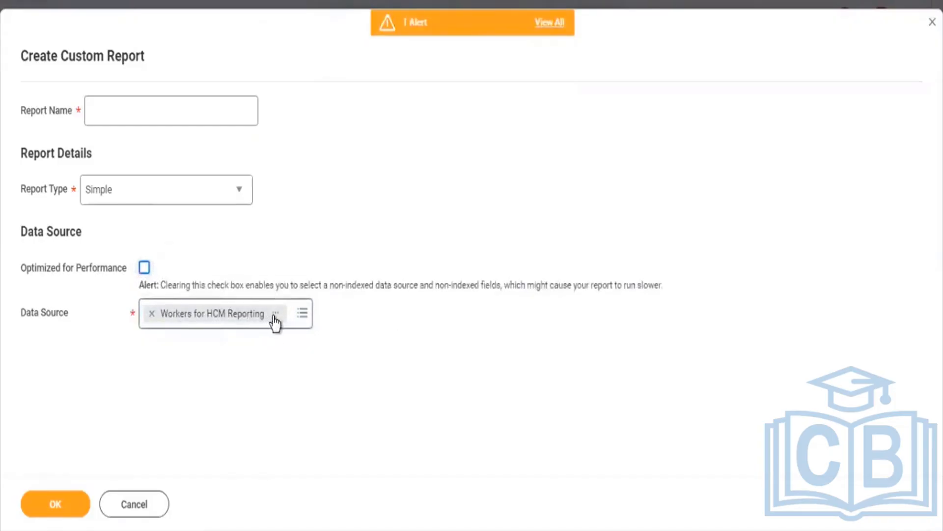
{"action": "left_click", "coordinate": [275, 316]}
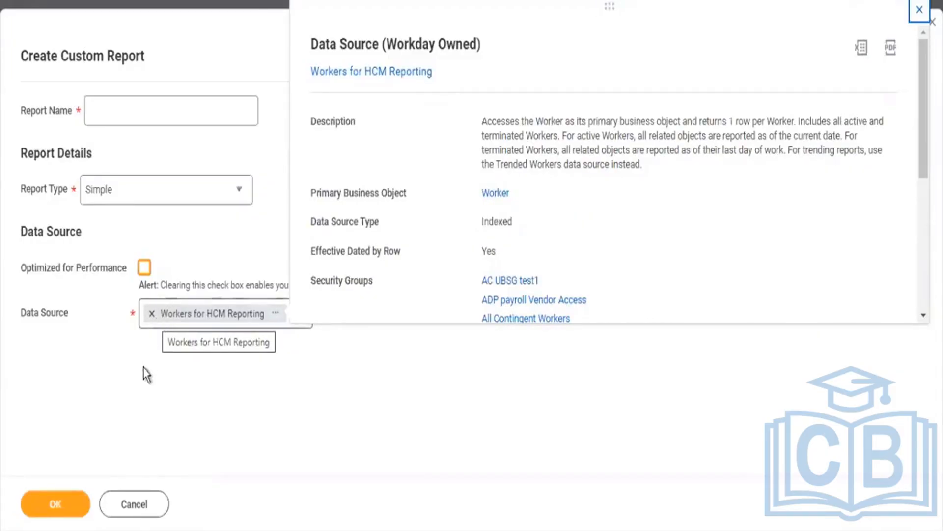
{"action": "left_click", "coordinate": [152, 314]}
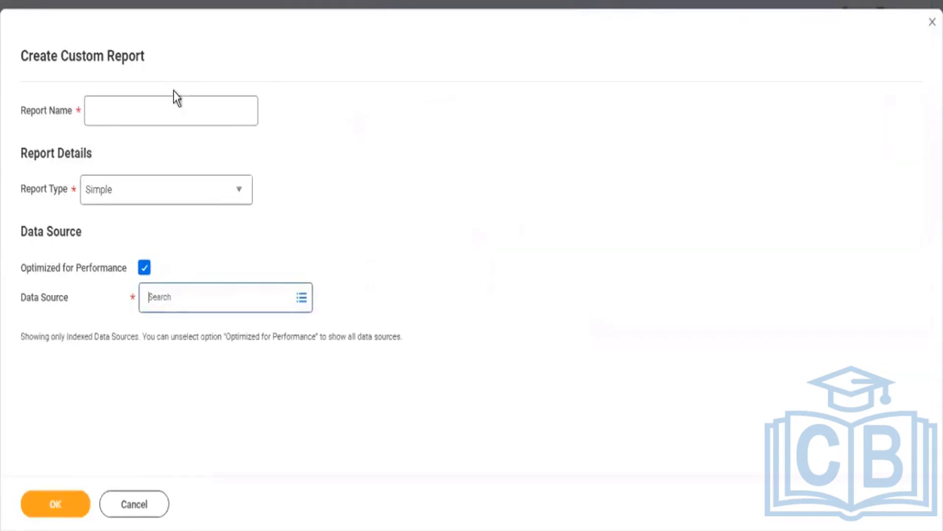
Step: Clear Optimized for Performance and set the data source to All Job Requisitions
{"action": "left_click", "coordinate": [144, 267]}
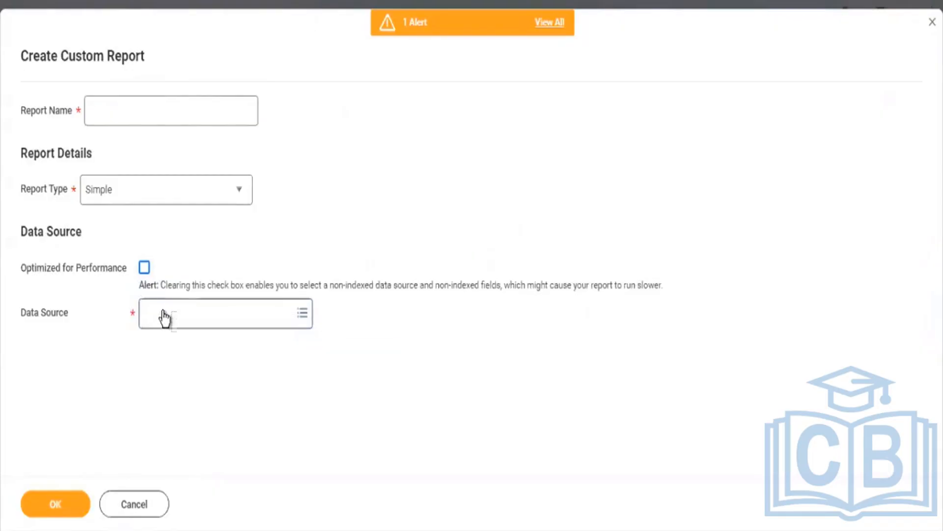
{"action": "left_click", "coordinate": [162, 309]}
{"action": "type", "text": "All"}
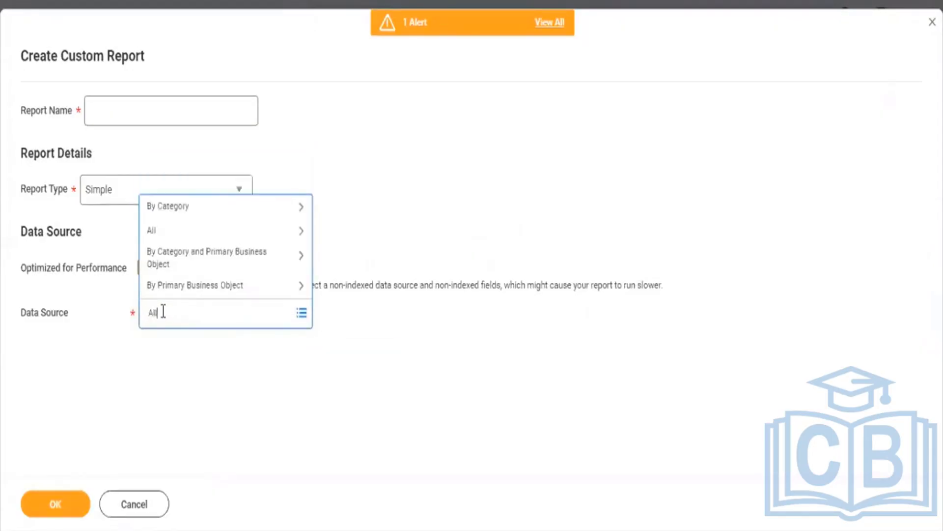
{"action": "type", "text": "jobb r"}
{"action": "type", "text": "uisitionob r"}
{"action": "left_click_drag", "start_coordinate": [225, 310], "coordinate": [159, 313]}
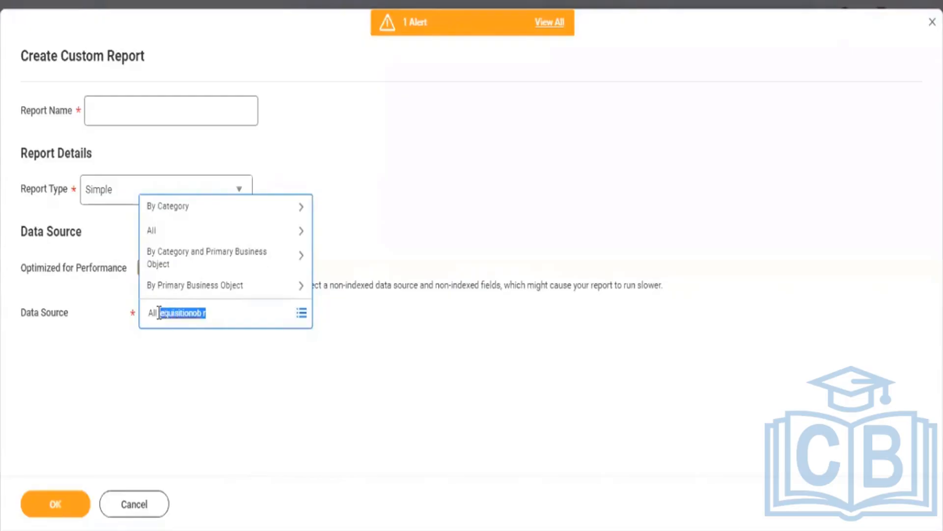
{"action": "type", "text": "o"}
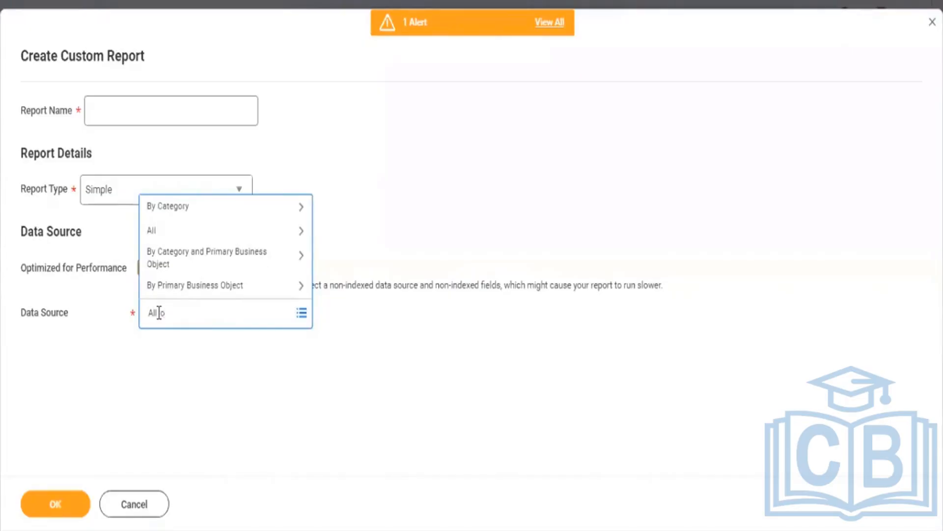
{"action": "type", "text": "b re"}
{"action": "type", "text": "s"}
{"action": "key", "text": "Return"}
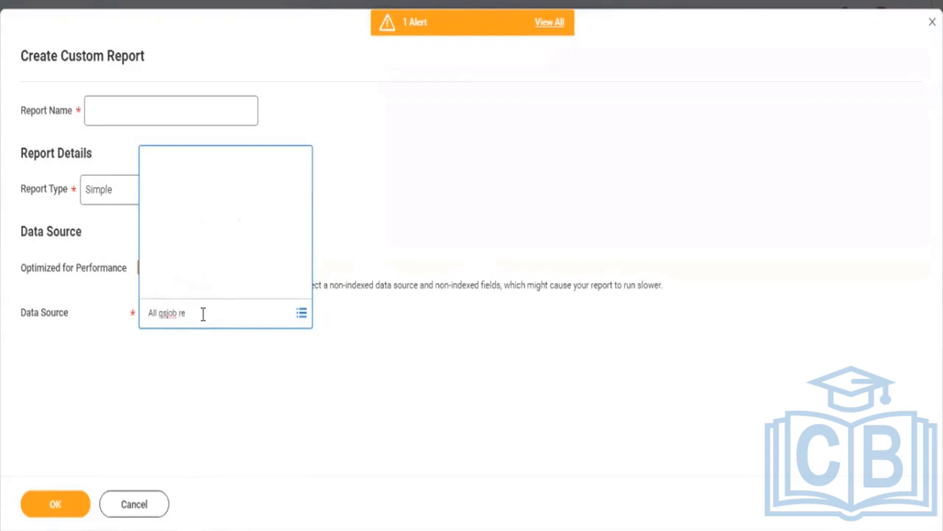
{"action": "key", "text": "BackSpace"}
{"action": "key", "text": "BackSpace"}
{"action": "key", "text": "BackSpace"}
{"action": "key", "text": "BackSpace"}
{"action": "type", "text": "All"}
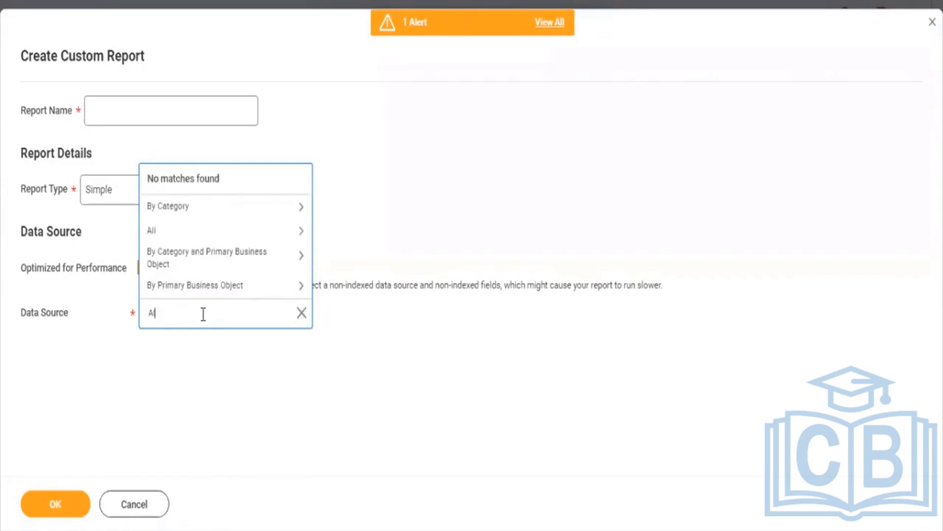
{"action": "type", "text": " Job requi"}
{"action": "key", "text": "Return"}
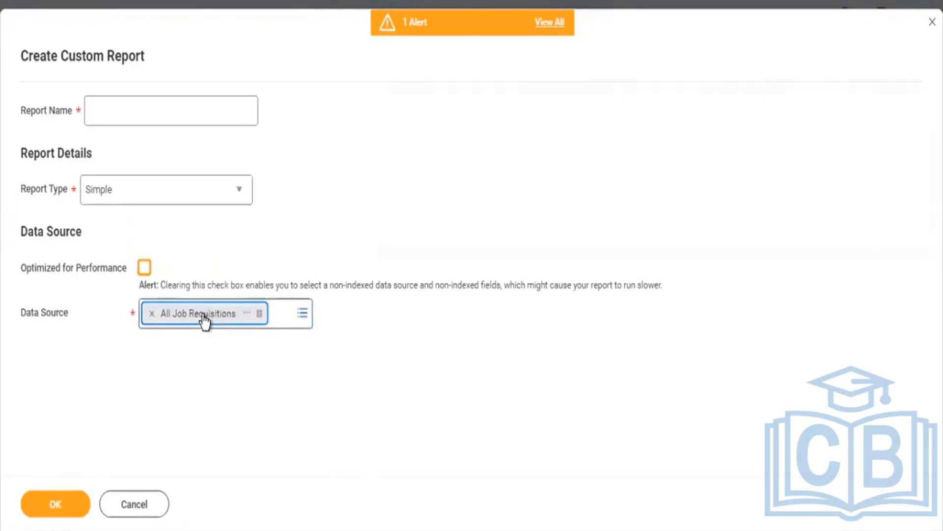
Step: Name the report "RPT - All Job Requisitions"
{"action": "left_click", "coordinate": [138, 112]}
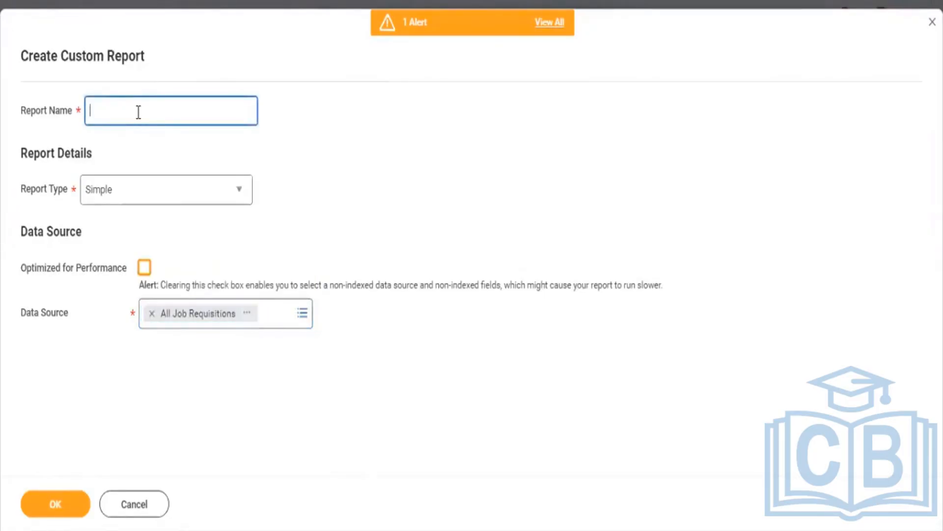
{"action": "type", "text": "RPT - All Job Requisi R"}
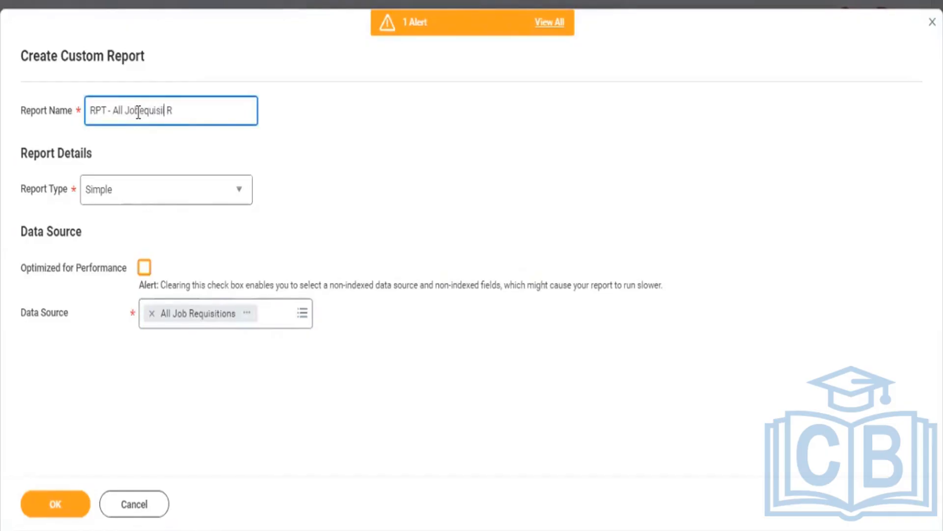
{"action": "key", "text": "BackSpace"}
{"action": "key", "text": "BackSpace"}
{"action": "key", "text": "BackSpace"}
{"action": "key", "text": "BackSpace"}
{"action": "key", "text": "BackSpace"}
{"action": "key", "text": "BackSpace"}
{"action": "key", "text": "BackSpace"}
{"action": "key", "text": "BackSpace"}
{"action": "key", "text": "BackSpace"}
{"action": "key", "text": "Left"}
{"action": "key", "text": "Left"}
{"action": "type", "text": "equisition"}
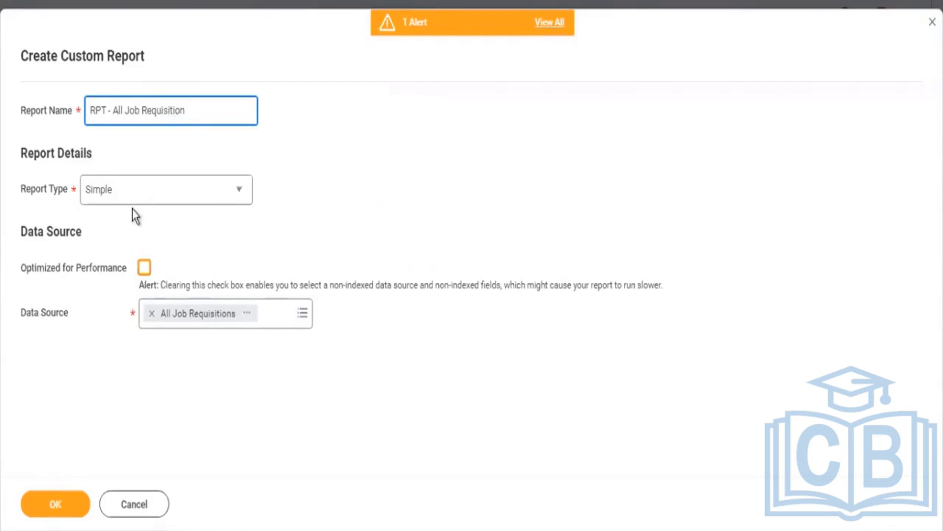
{"action": "type", "text": "s"}
Step: Set the report type to Advanced and create the report definition
{"action": "left_click", "coordinate": [116, 202]}
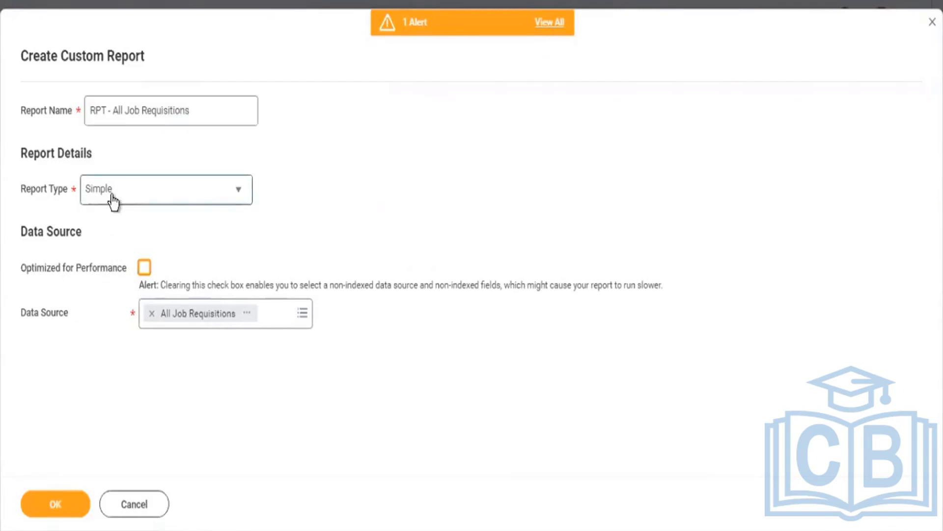
{"action": "left_click", "coordinate": [107, 242]}
{"action": "left_click", "coordinate": [64, 503]}
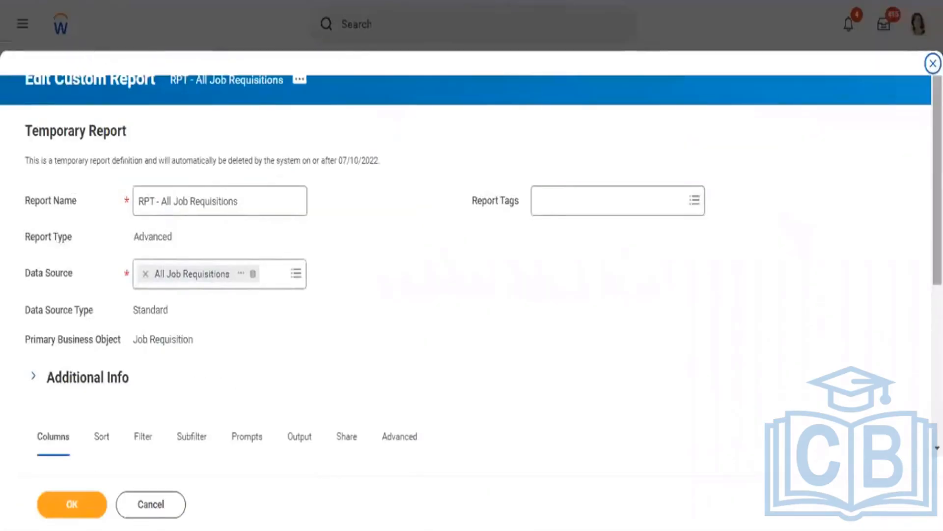
Step: Set the first report column to the Job Requisition field of the Job Requisition business object
{"action": "scroll", "coordinate": [784, 242], "scroll_direction": "down", "scroll_amount": 5}
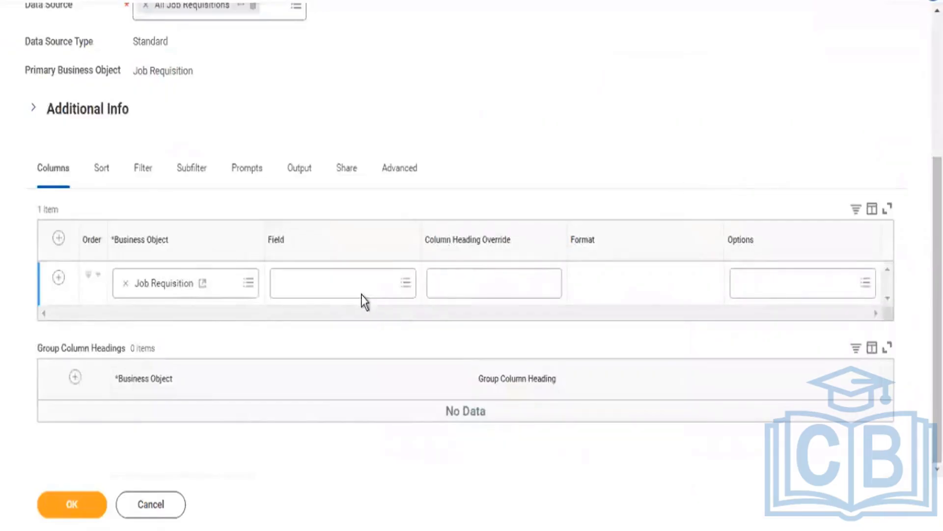
{"action": "type", "text": "job"}
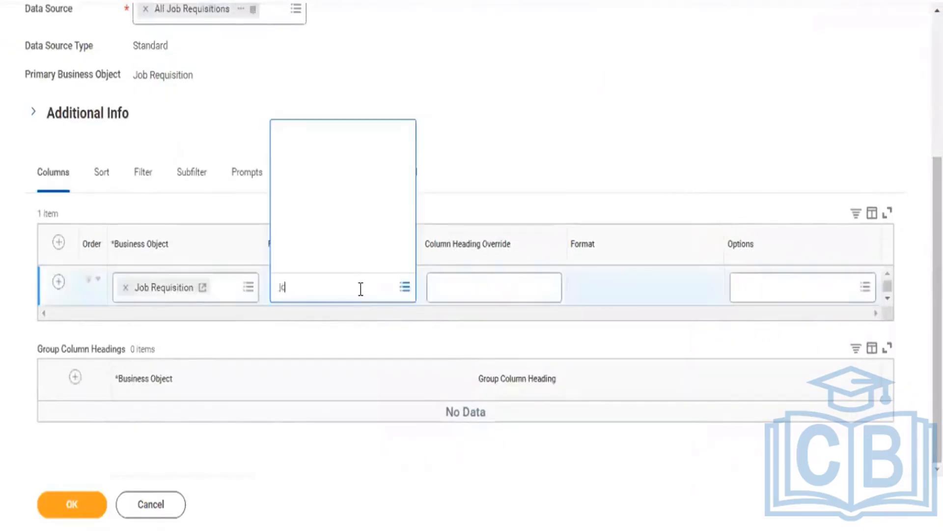
{"action": "type", "text": " re"}
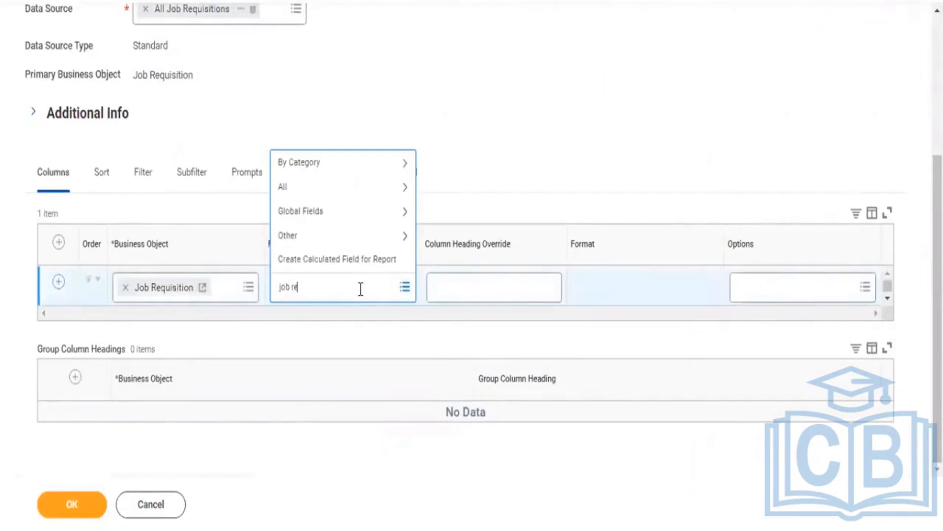
{"action": "type", "text": "quisition"}
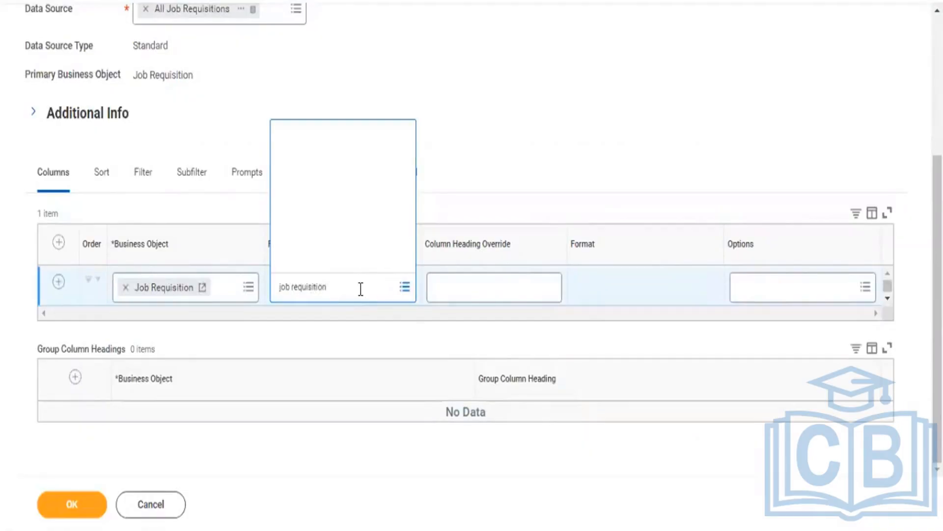
{"action": "left_click", "coordinate": [318, 55]}
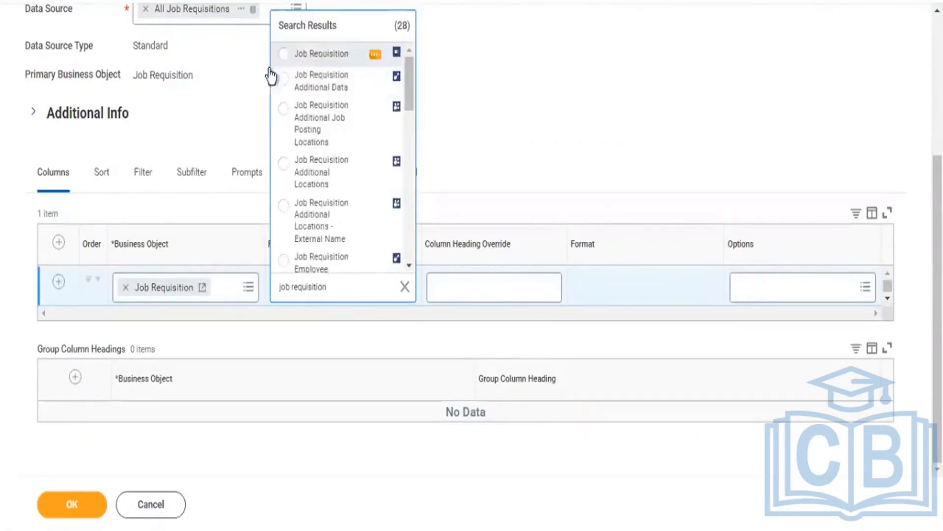
Step: Add a second report column with the Position field
{"action": "left_click", "coordinate": [59, 283]}
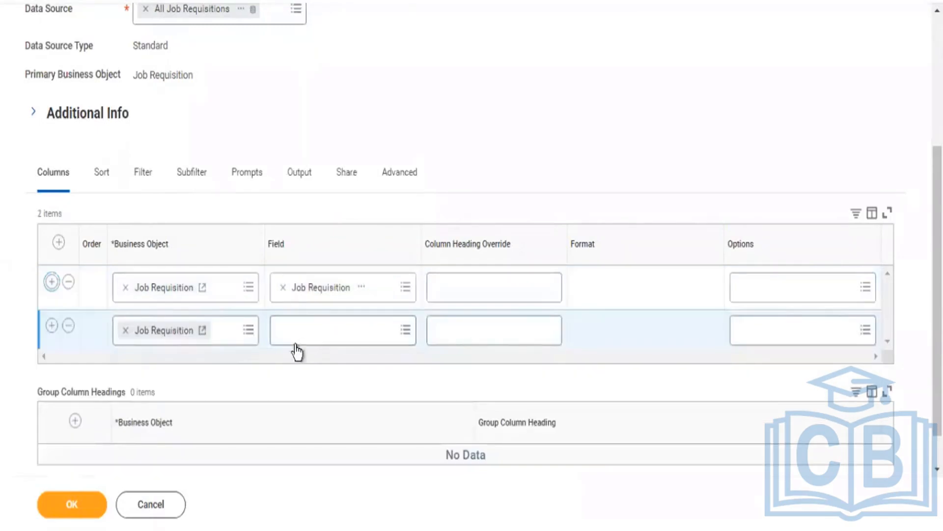
{"action": "left_click", "coordinate": [300, 328]}
{"action": "type", "text": "po"}
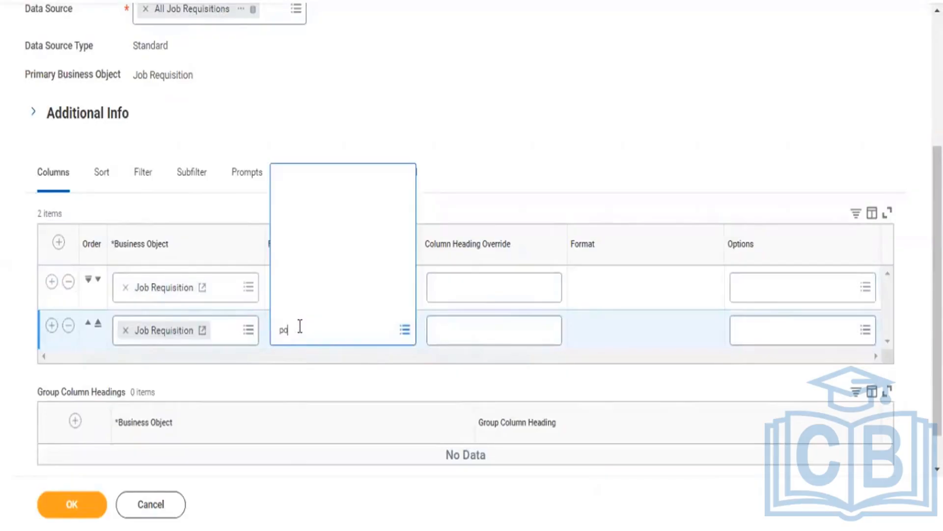
{"action": "type", "text": "sitio"}
{"action": "key", "text": "Return"}
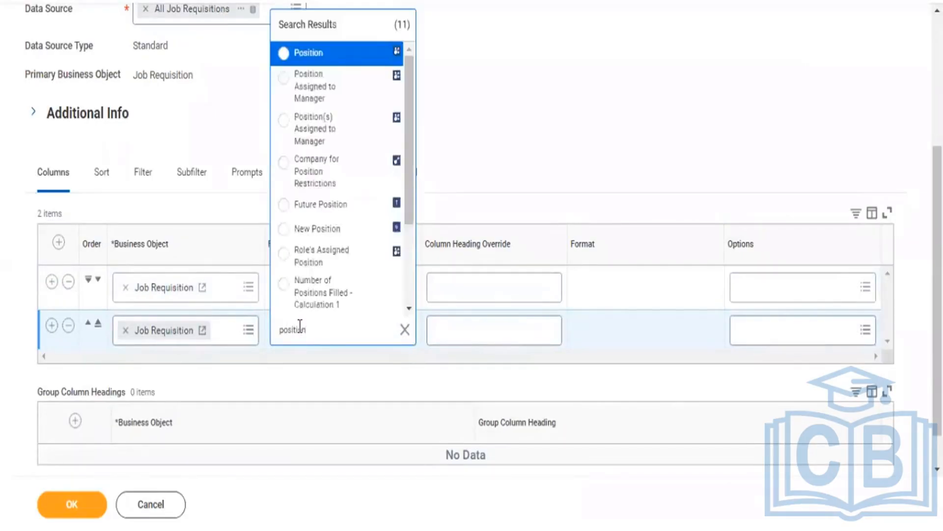
{"action": "left_click", "coordinate": [303, 58]}
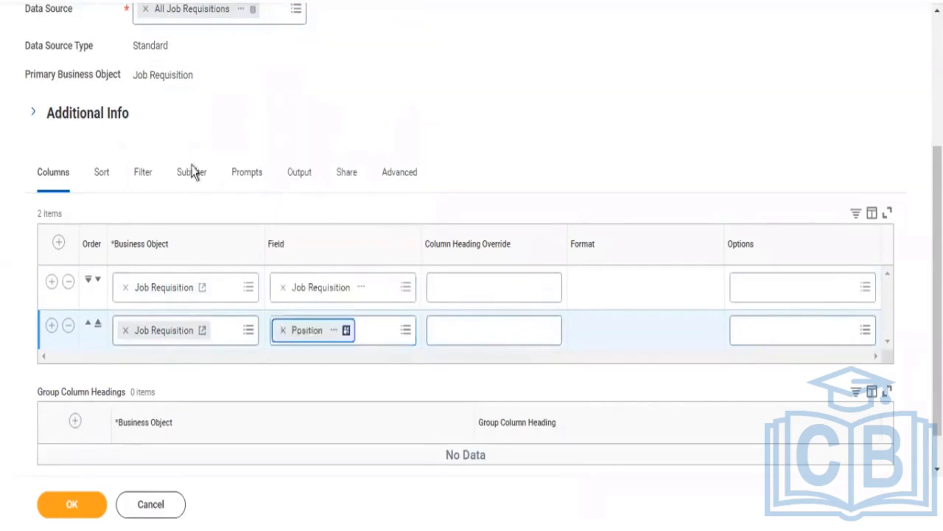
Step: Add a third column row for Job Requisition and examine the report field details of Position
{"action": "left_click", "coordinate": [51, 325]}
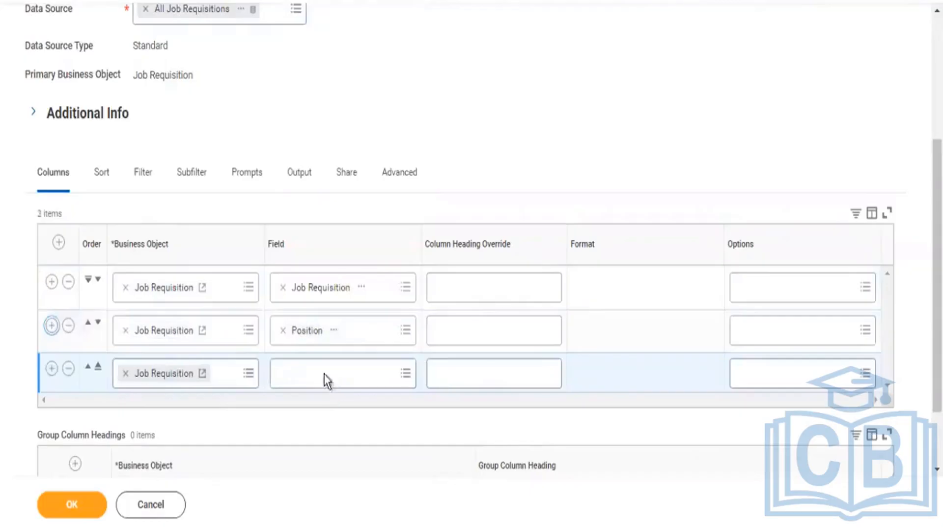
{"action": "left_click", "coordinate": [326, 376]}
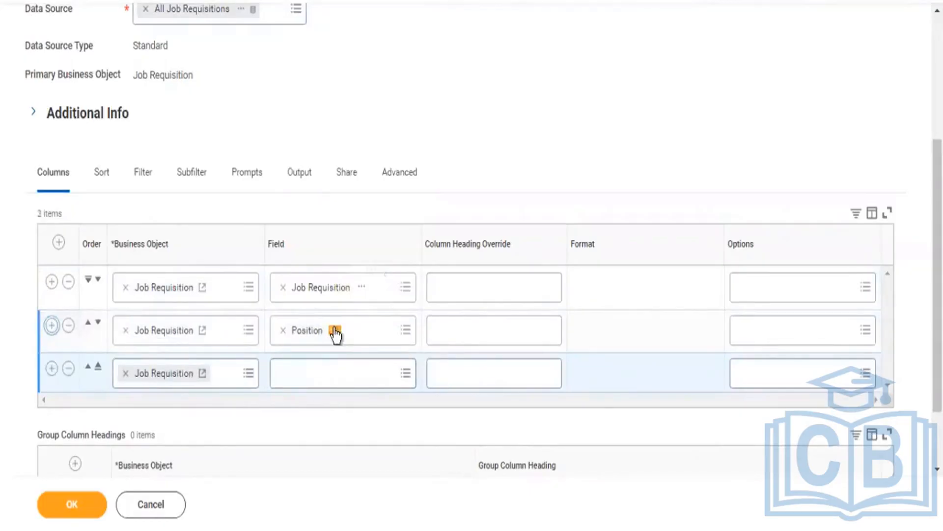
{"action": "left_click", "coordinate": [335, 330]}
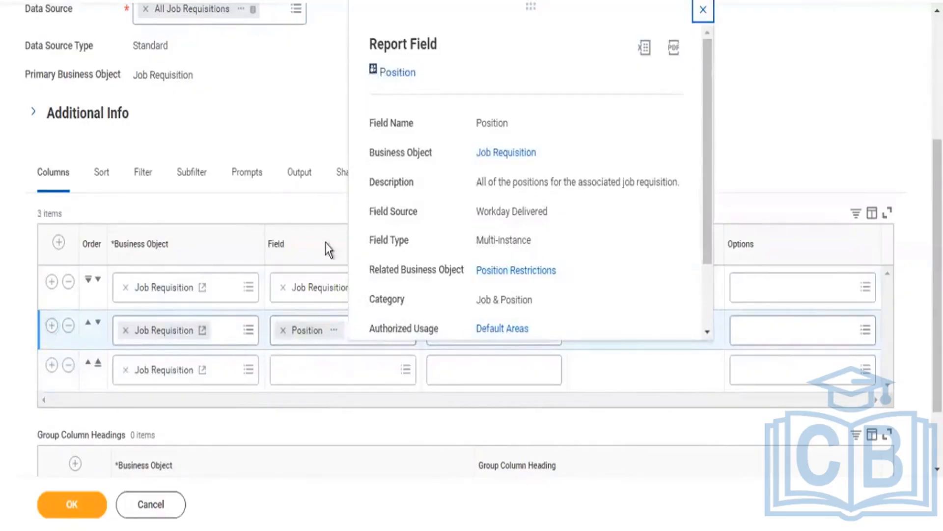
Step: Search the fields for "target hire date" and set the third column to Target Hire Date
{"action": "left_click", "coordinate": [304, 370]}
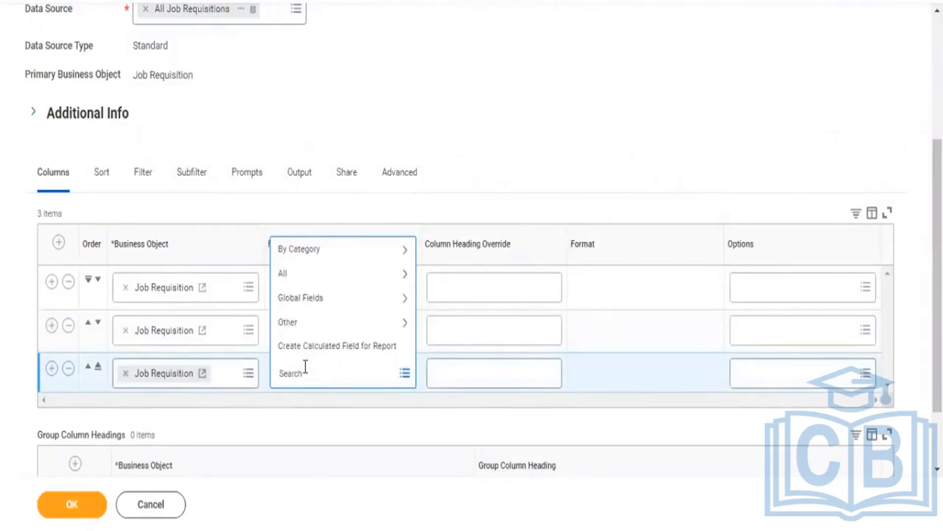
{"action": "type", "text": "Ta"}
{"action": "key", "text": "BackSpace"}
{"action": "key", "text": "BackSpace"}
{"action": "type", "text": "jo"}
{"action": "key", "text": "BackSpace"}
{"action": "key", "text": "BackSpace"}
{"action": "key", "text": "BackSpace"}
{"action": "key", "text": "BackSpace"}
{"action": "key", "text": "BackSpace"}
{"action": "type", "text": "ta"}
{"action": "key", "text": "Return"}
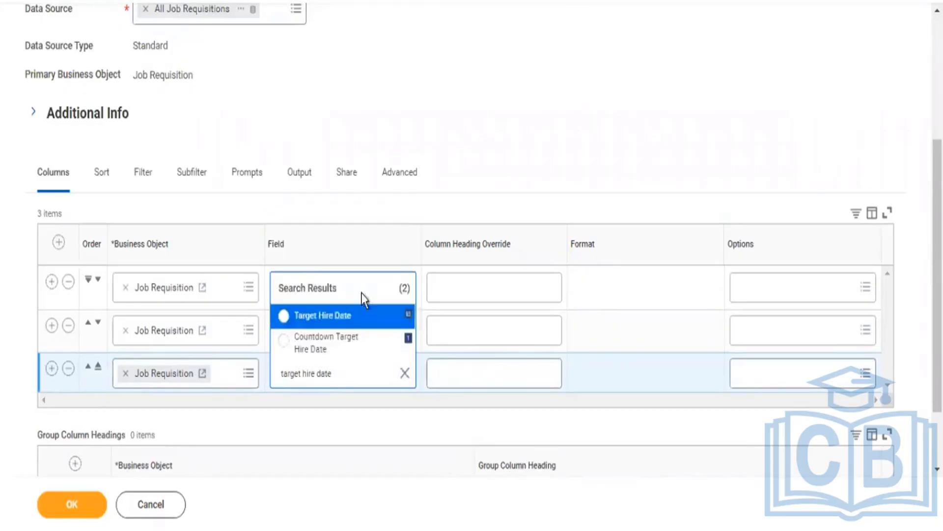
{"action": "left_click", "coordinate": [342, 317]}
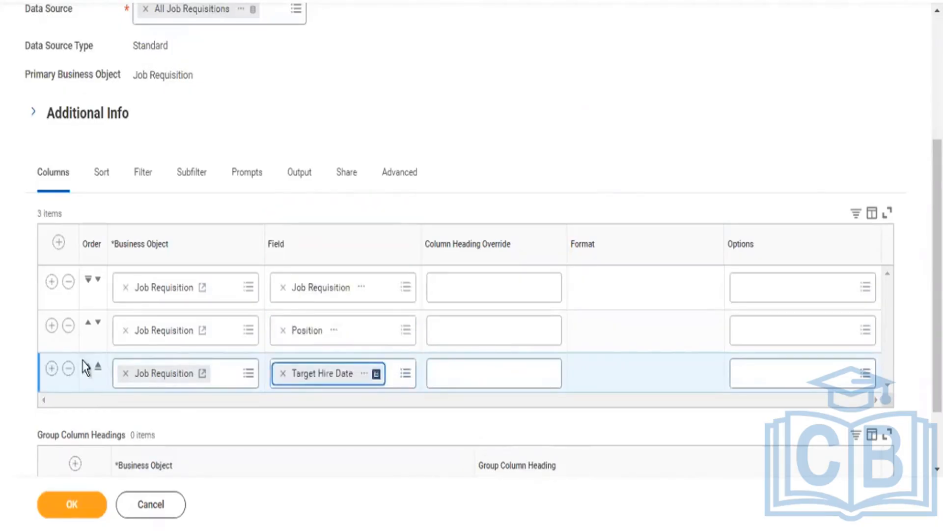
Step: Add a fourth report column, searching the fields for "status" and choosing Job Requisition Status
{"action": "left_click", "coordinate": [51, 368]}
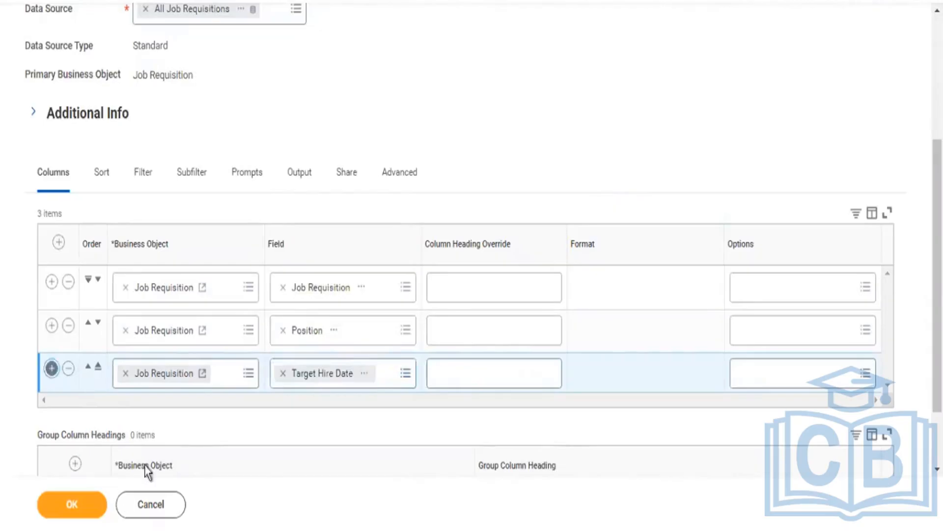
{"action": "left_click", "coordinate": [328, 431]}
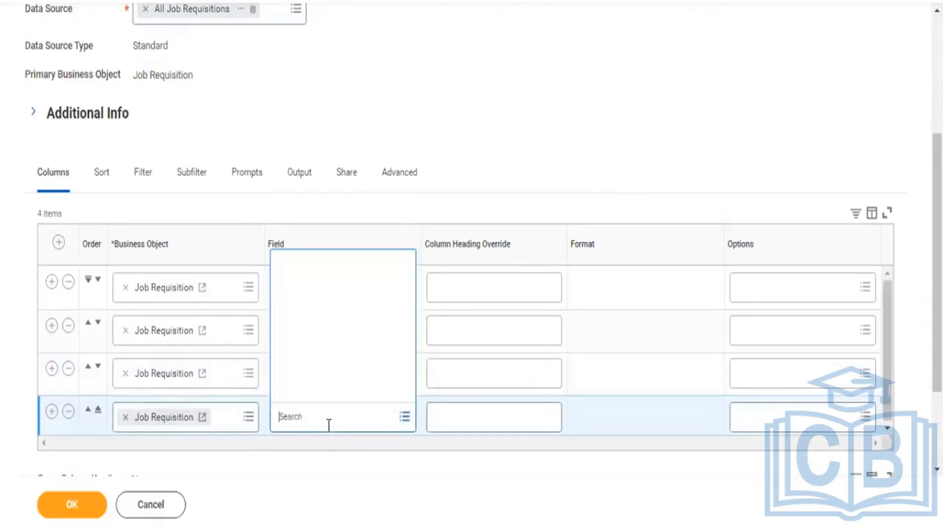
{"action": "type", "text": "s"}
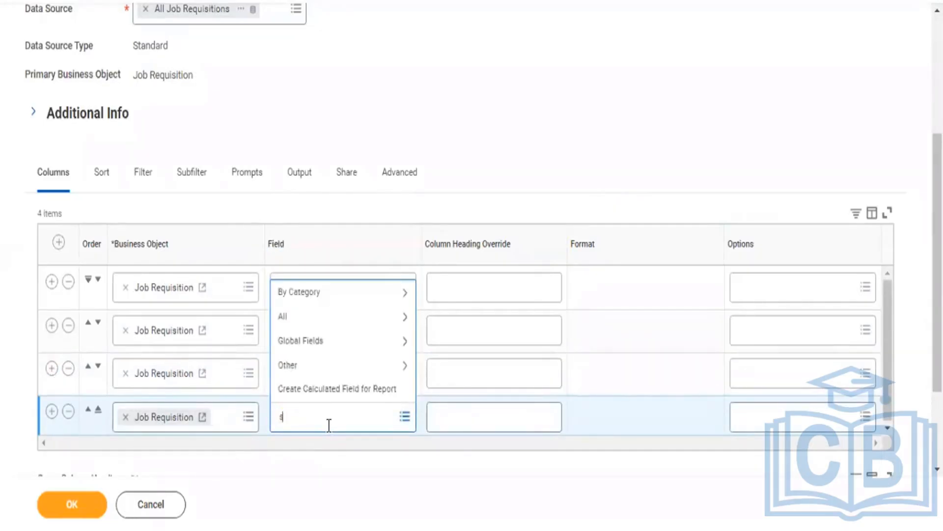
{"action": "type", "text": "tatus"}
{"action": "key", "text": "Return"}
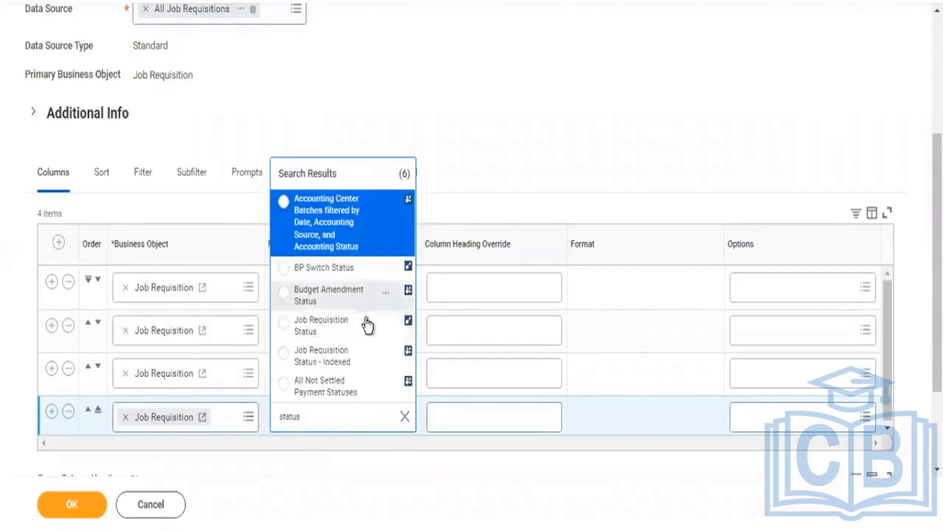
{"action": "left_click", "coordinate": [330, 328]}
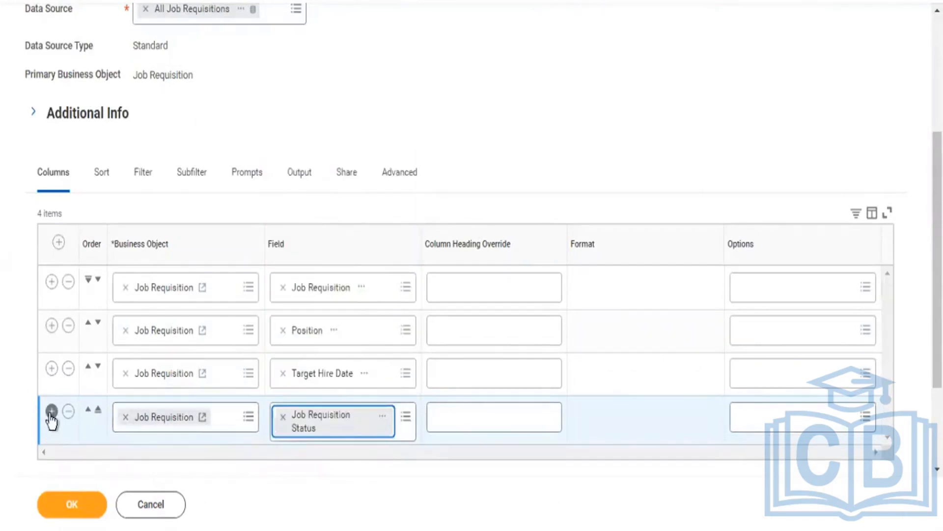
Step: Add a fifth report column with the Hiring Manager field, found by searching for "hiring manager"
{"action": "left_click", "coordinate": [51, 412]}
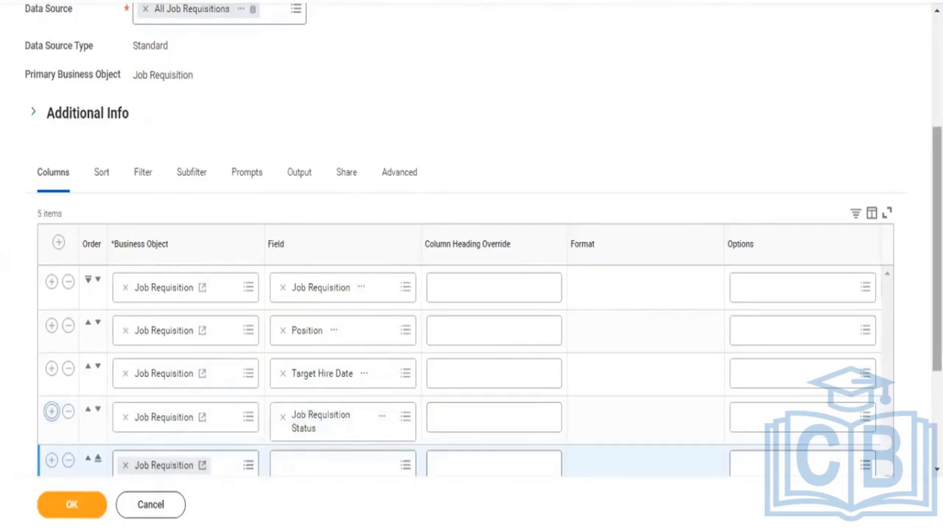
{"action": "scroll", "coordinate": [583, 285], "scroll_direction": "down", "scroll_amount": 4}
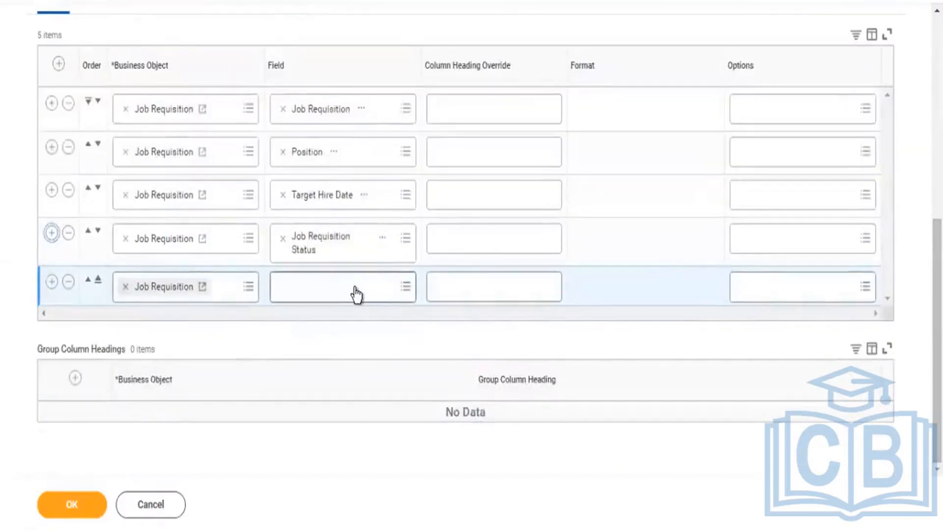
{"action": "left_click", "coordinate": [356, 290]}
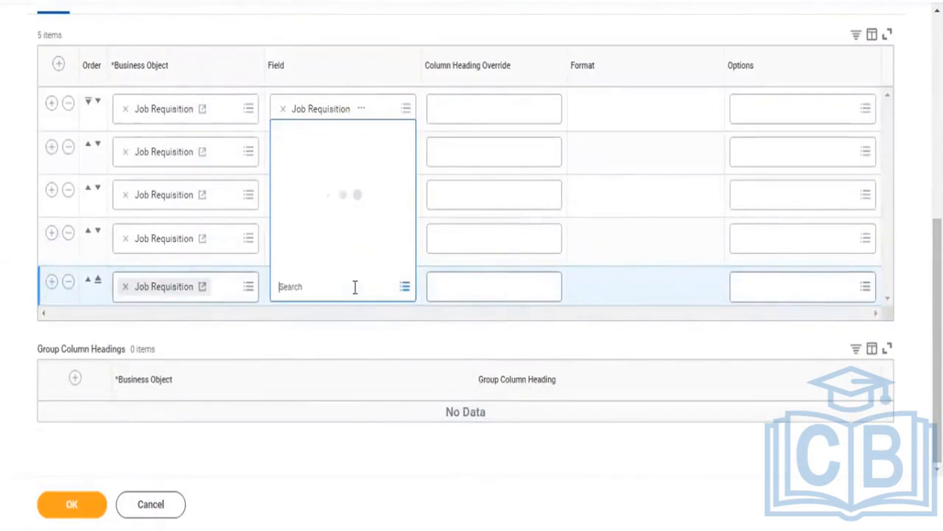
{"action": "type", "text": "h"}
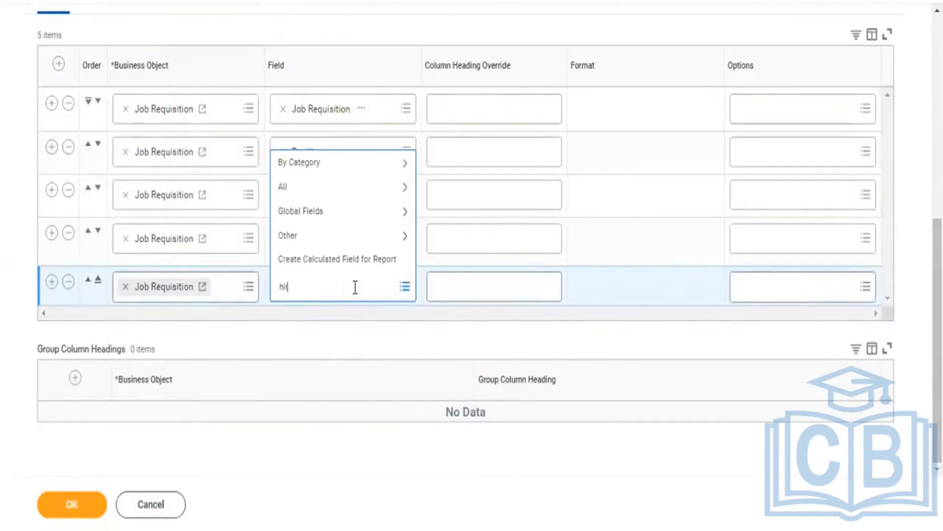
{"action": "type", "text": "iring manager"}
{"action": "double_click", "coordinate": [356, 287]}
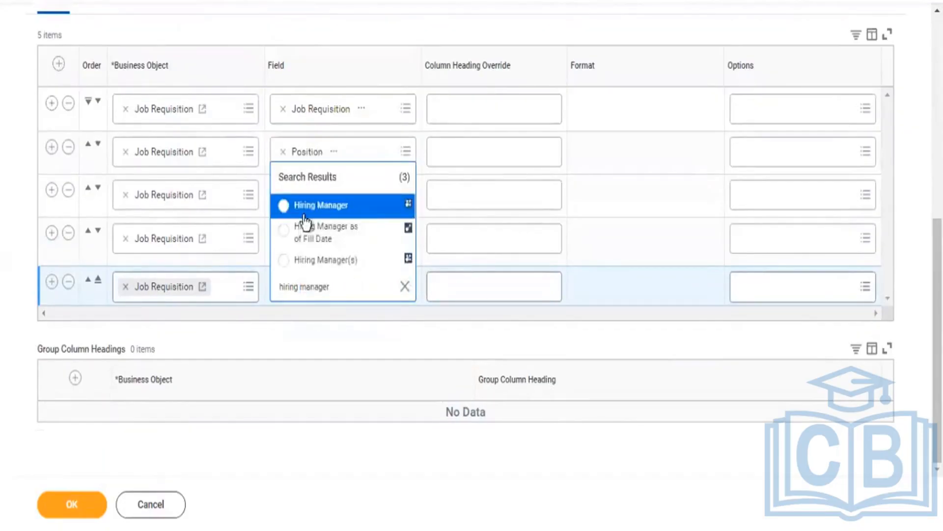
{"action": "left_click", "coordinate": [305, 212]}
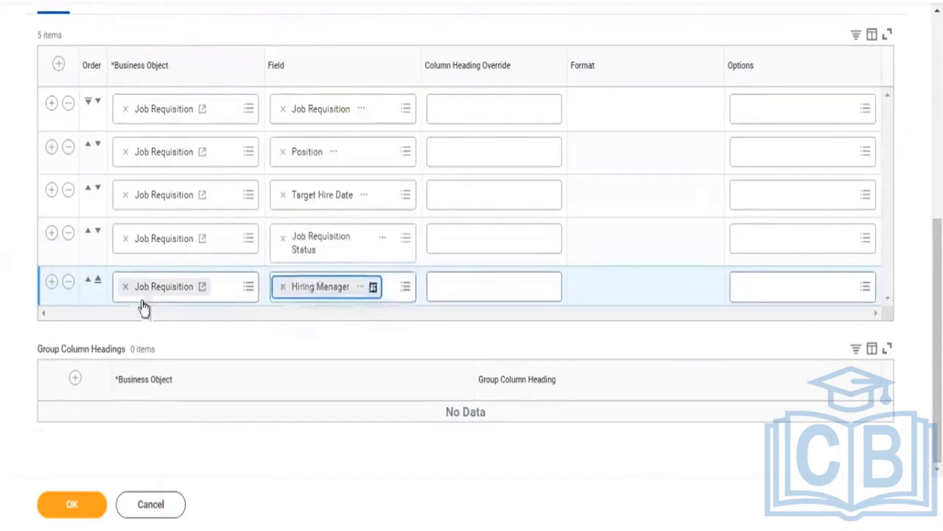
Step: Add a sixth report column, searching the fields for "candidate" and choosing Active Candidates
{"action": "left_click", "coordinate": [52, 282]}
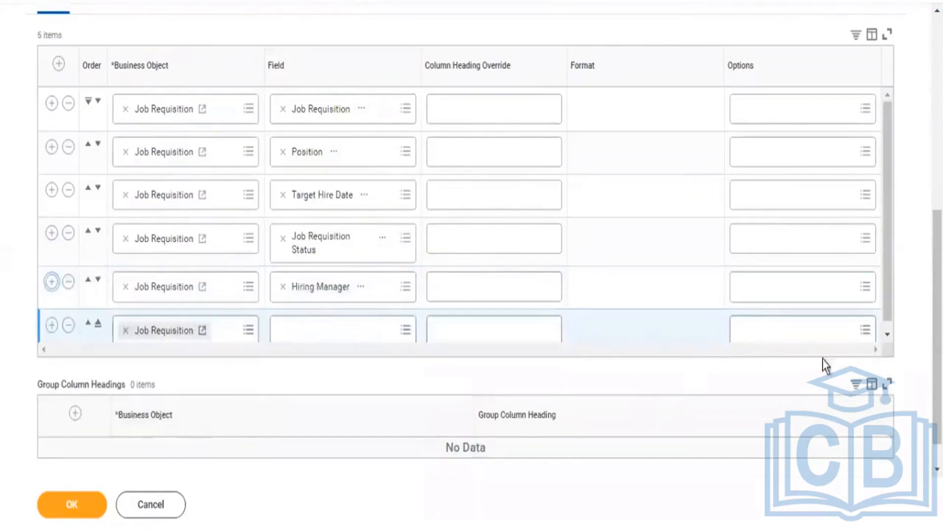
{"action": "left_click", "coordinate": [888, 335]}
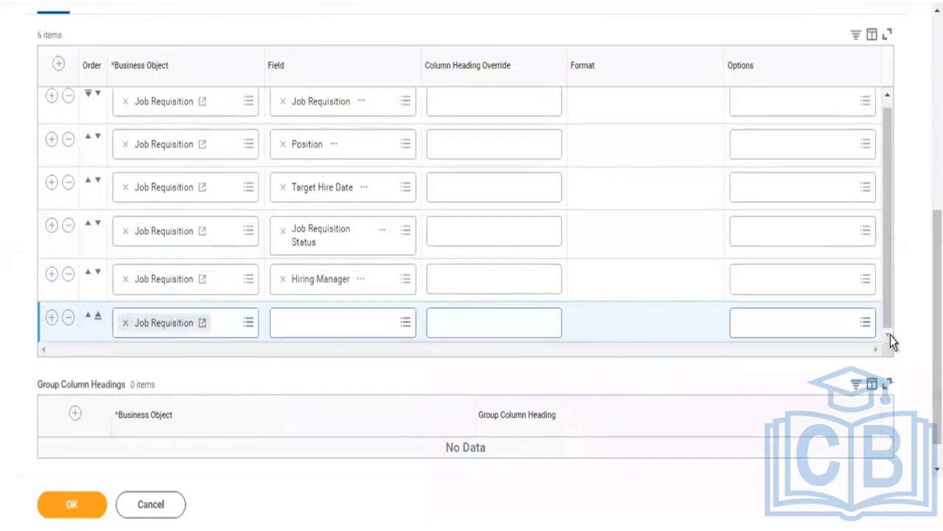
{"action": "left_click", "coordinate": [323, 315]}
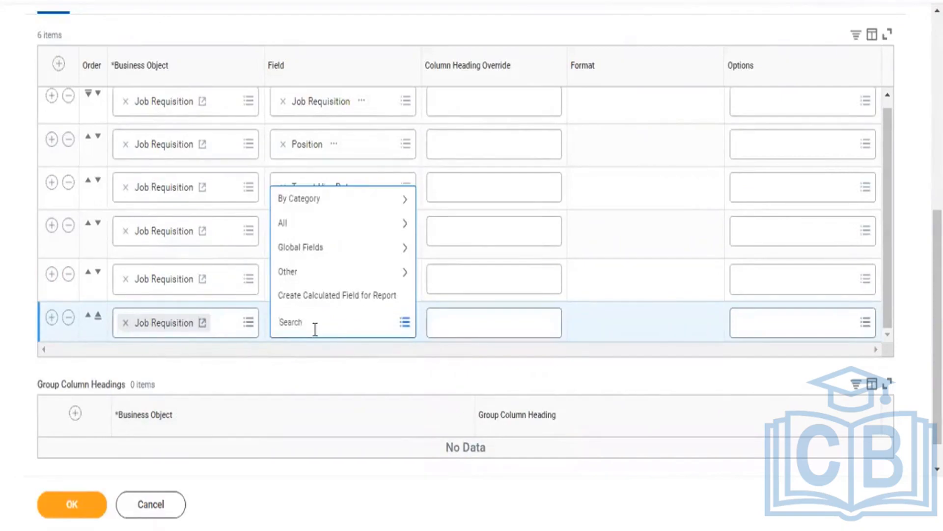
{"action": "type", "text": "car"}
{"action": "type", "text": "didate"}
{"action": "key", "text": "Return"}
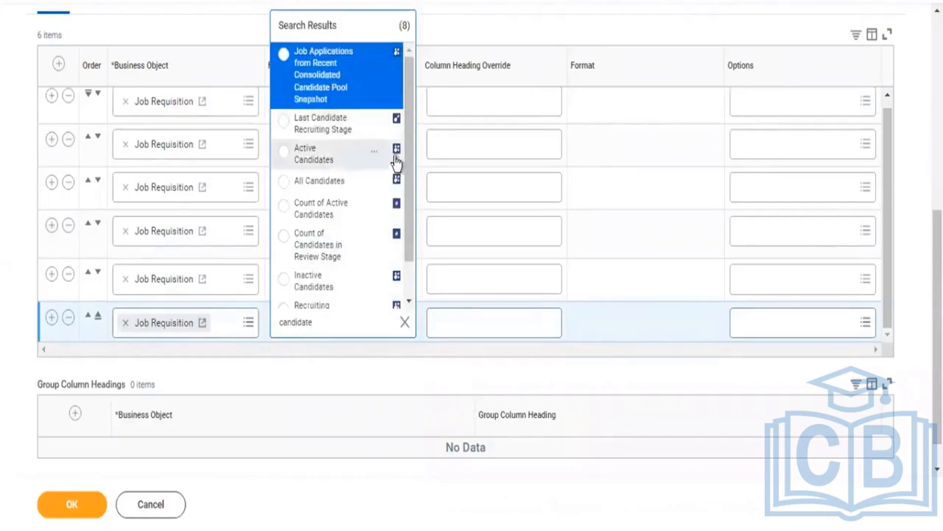
{"action": "left_click", "coordinate": [322, 160]}
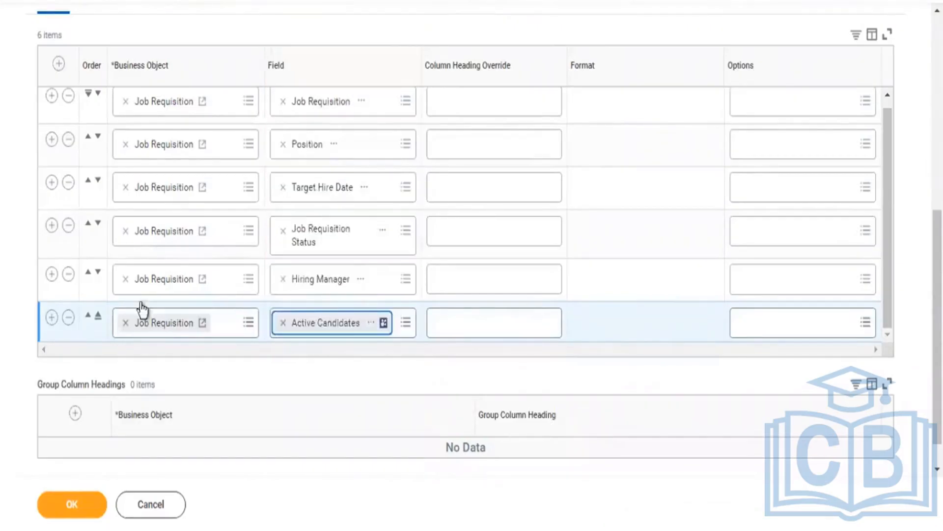
Step: Add a seventh report column, searching the fields for "location" and choosing Job Requisition Primary Location
{"action": "left_click", "coordinate": [51, 317]}
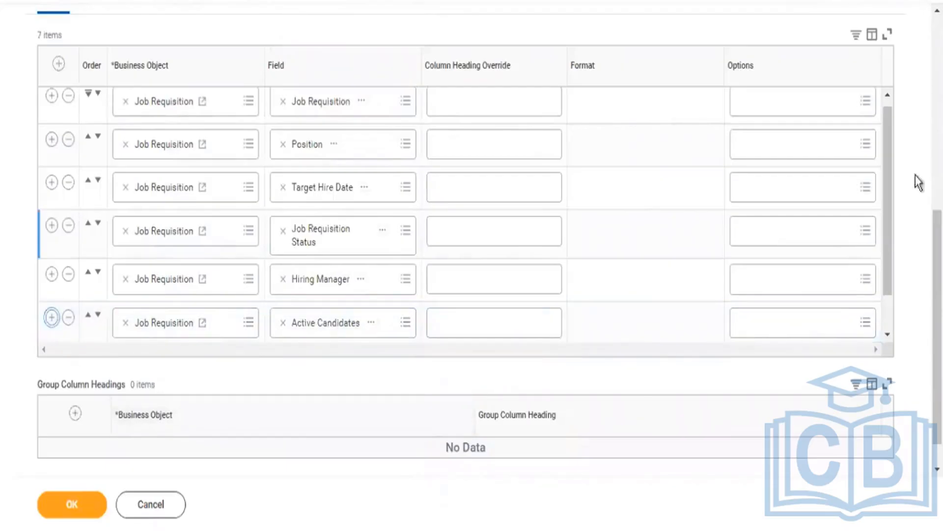
{"action": "left_click_drag", "start_coordinate": [888, 208], "coordinate": [889, 255]}
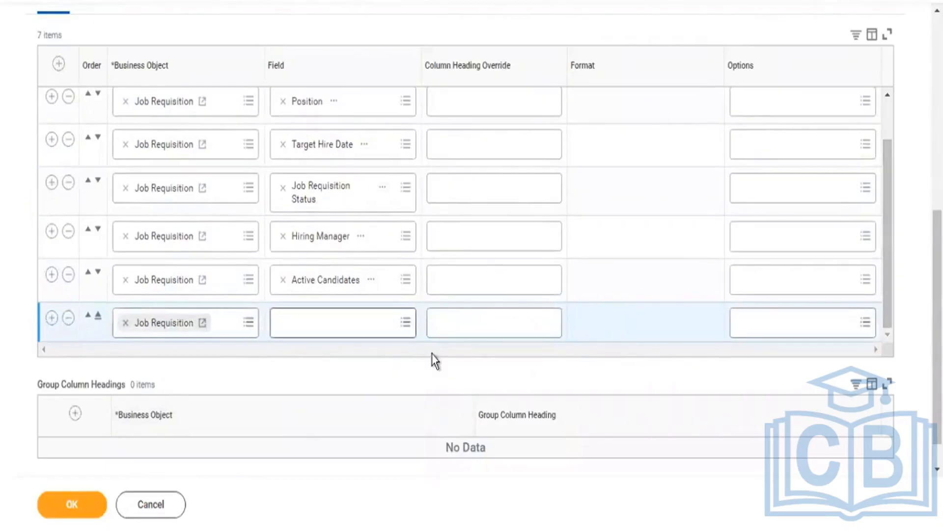
{"action": "left_click", "coordinate": [314, 330]}
{"action": "type", "text": "lo"}
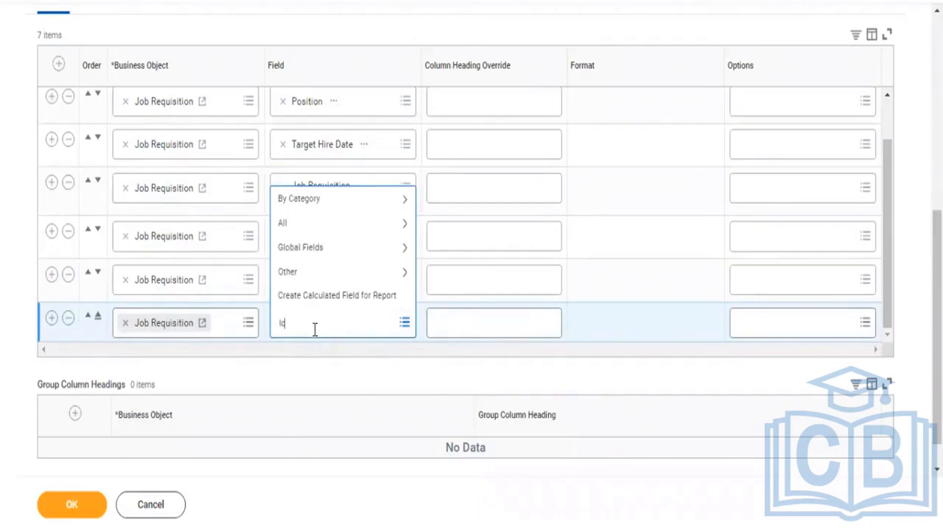
{"action": "key", "text": "ctrl+a"}
{"action": "key", "text": "BackSpace"}
{"action": "key", "text": "ctrl+a"}
{"action": "key", "text": "BackSpace"}
{"action": "key", "text": "ctrl+a"}
{"action": "key", "text": "BackSpace"}
{"action": "type", "text": "Id"}
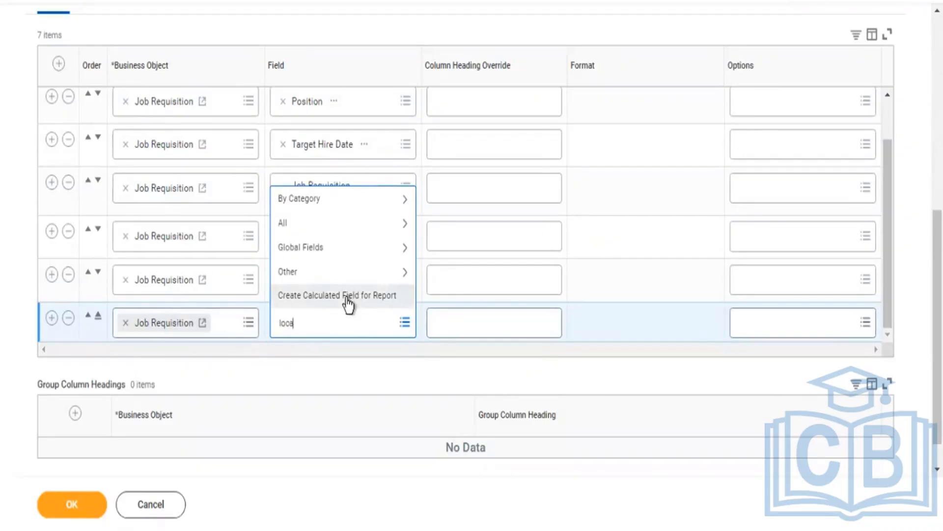
{"action": "type", "text": "location"}
{"action": "key", "text": "Return"}
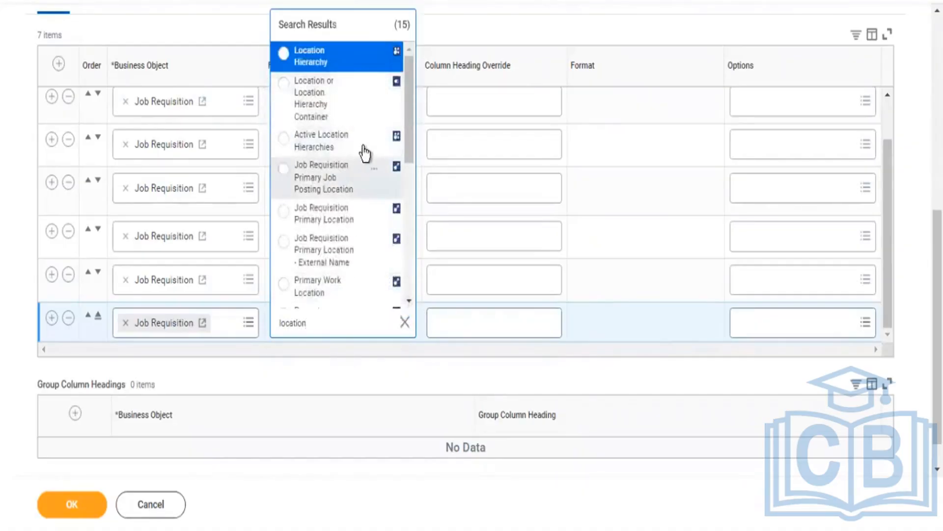
{"action": "mouse_move", "coordinate": [409, 119]}
{"action": "left_mouse_down"}
{"action": "mouse_move", "coordinate": [410, 133]}
{"action": "mouse_move", "coordinate": [408, 124]}
{"action": "left_mouse_up"}
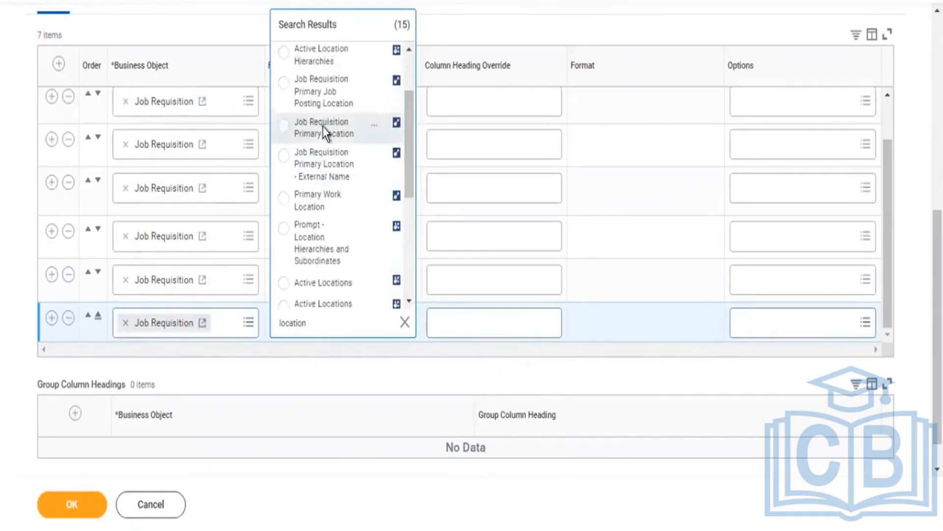
{"action": "left_click", "coordinate": [324, 131]}
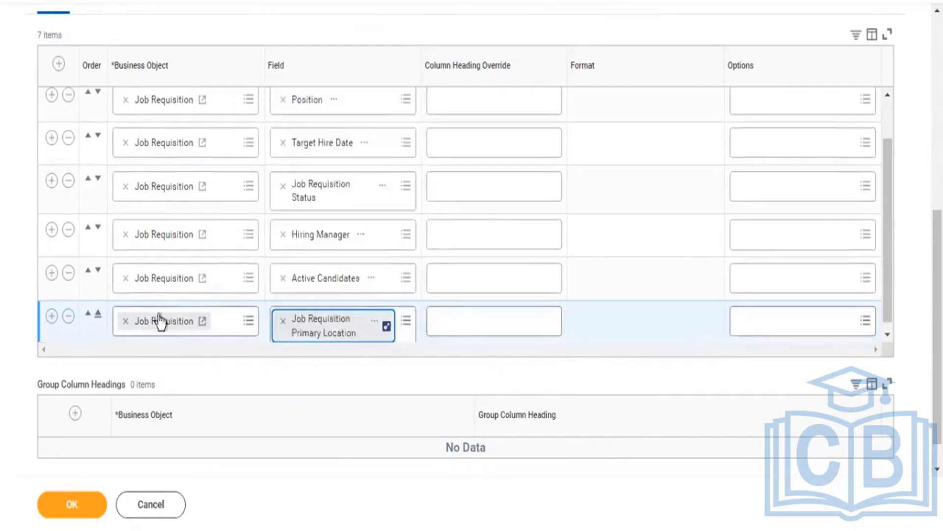
Step: Add an eighth report column, searching the fields for "supervisory Org" and choosing Supervisory Organization
{"action": "left_click", "coordinate": [52, 316]}
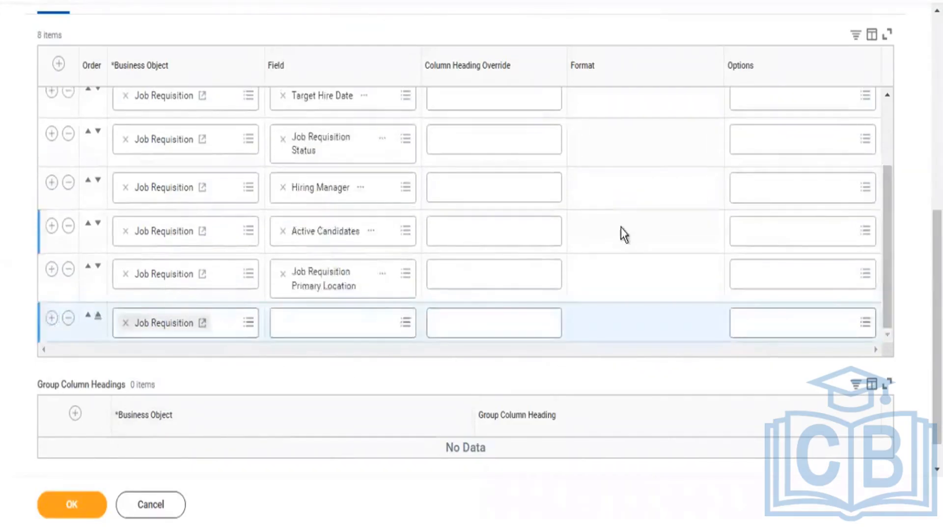
{"action": "left_click", "coordinate": [339, 326]}
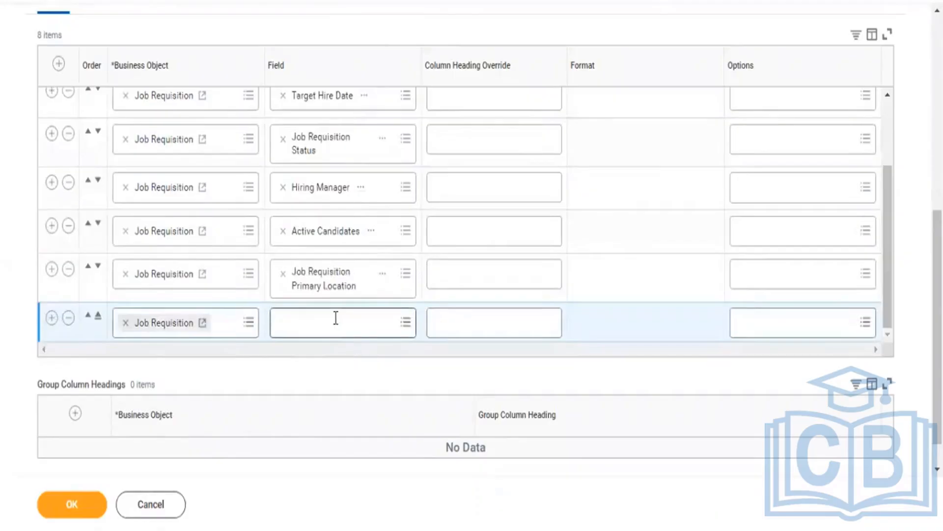
{"action": "type", "text": "supe"}
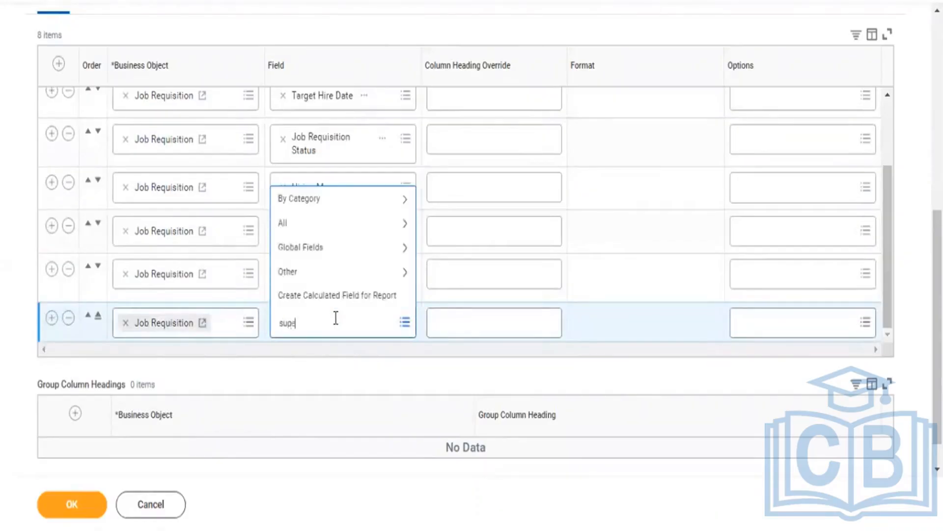
{"action": "type", "text": "rvisory Org"}
{"action": "key", "text": "Return"}
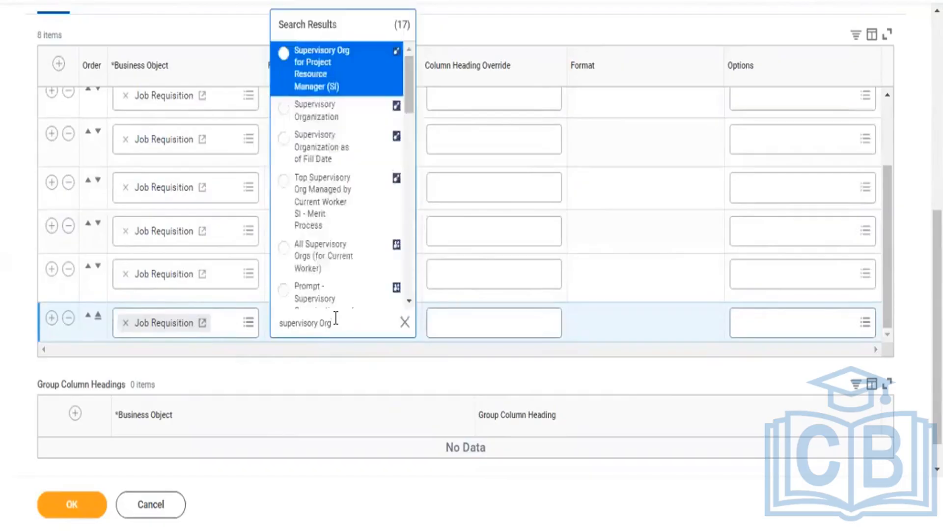
{"action": "left_click", "coordinate": [317, 114]}
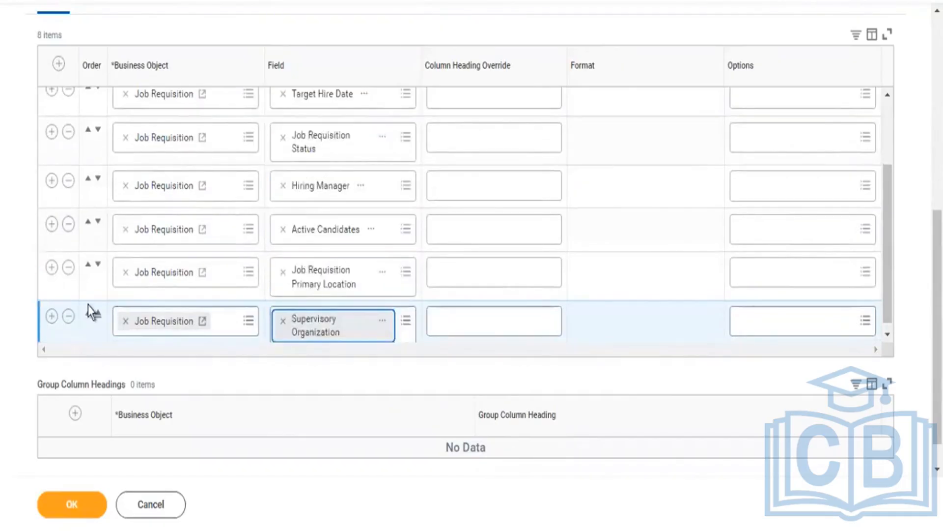
Step: Save the report definition and run the report with Include Evergreen Requisitions enabled
{"action": "left_click", "coordinate": [63, 506]}
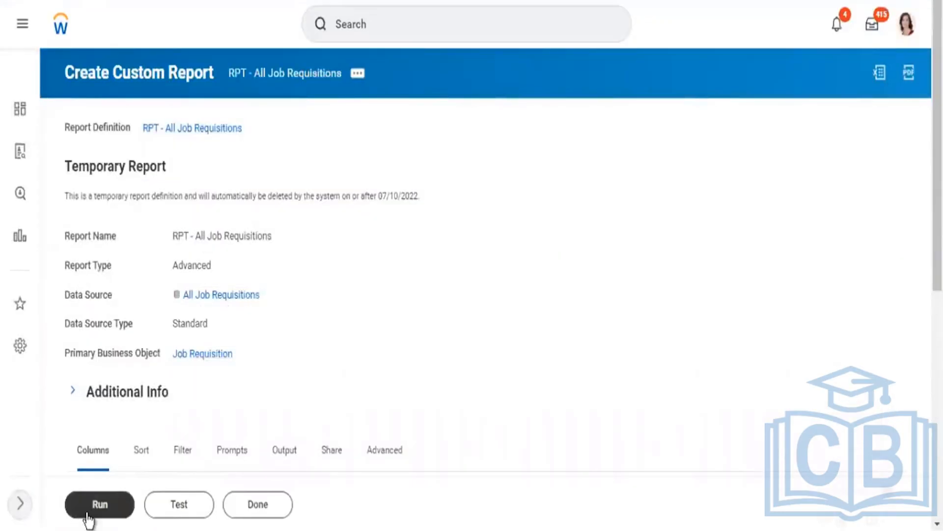
{"action": "left_click", "coordinate": [89, 517]}
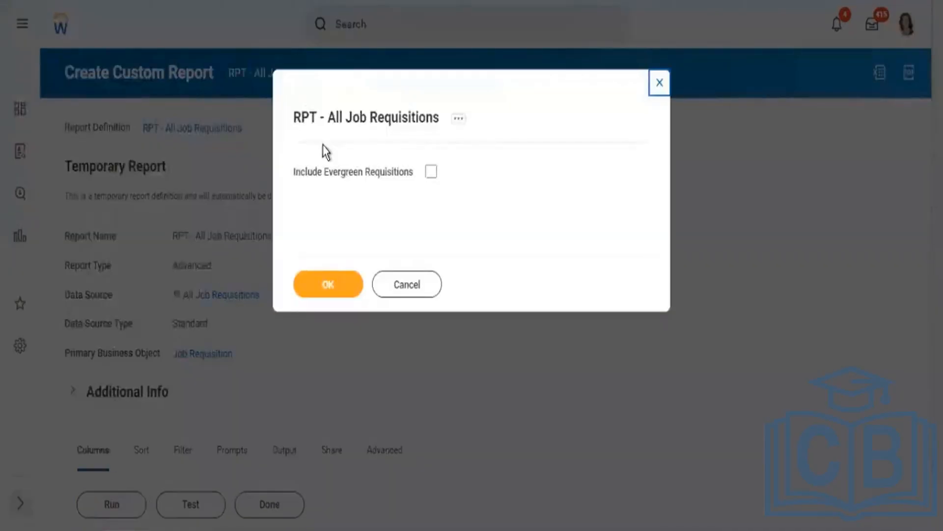
{"action": "left_click", "coordinate": [431, 172]}
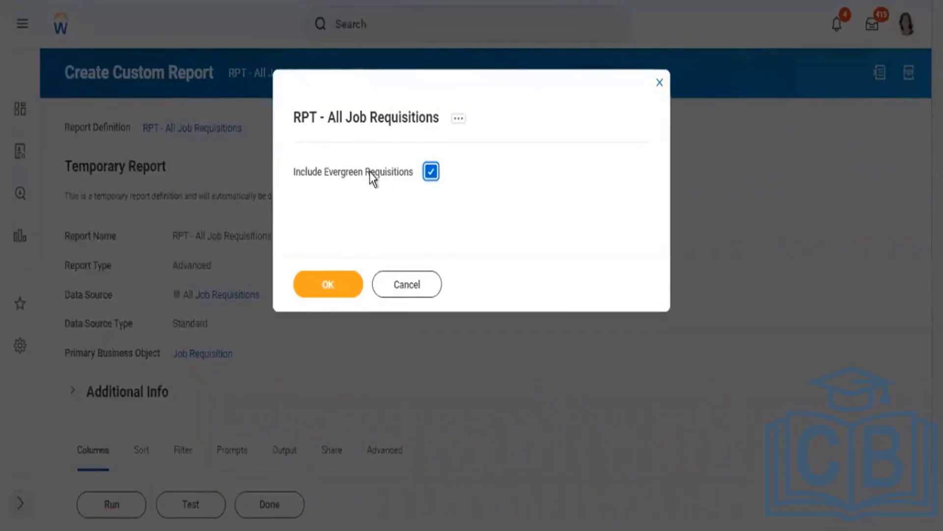
{"action": "left_click", "coordinate": [325, 283]}
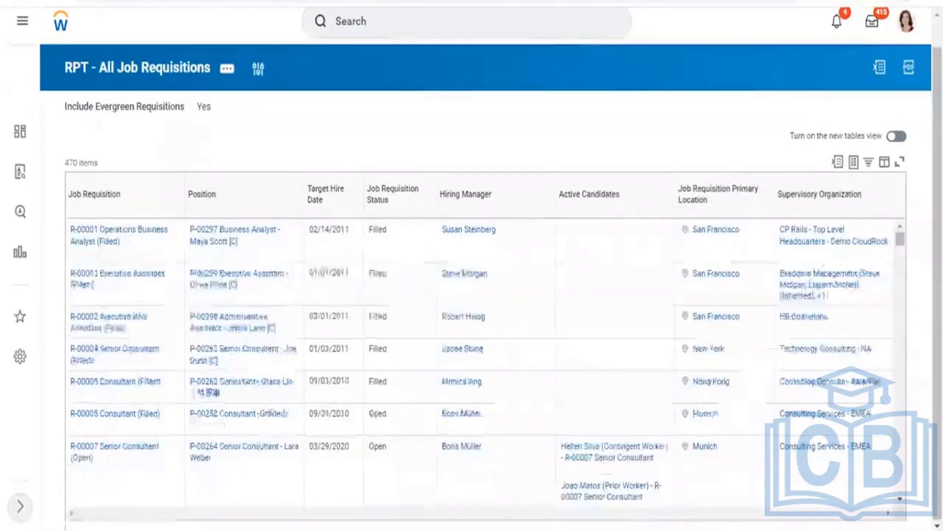
Step: Examine the filter values offered for the Job Requisition Status column and the report's Include Evergreen Requisitions setting
{"action": "left_click", "coordinate": [404, 198]}
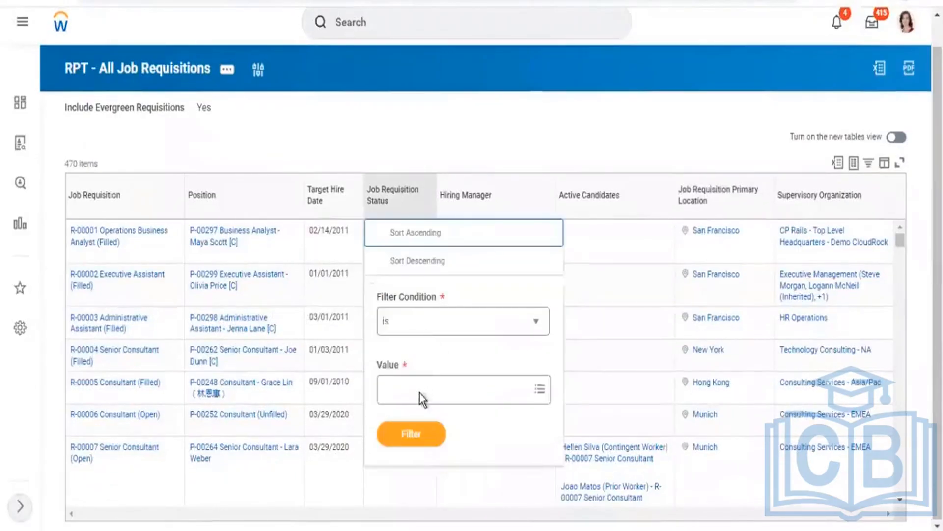
{"action": "left_click", "coordinate": [420, 392]}
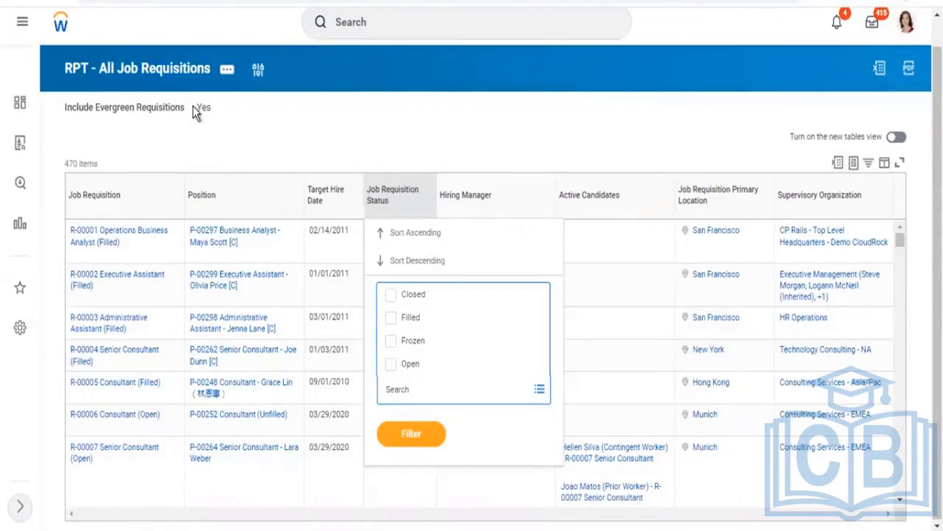
{"action": "left_click_drag", "start_coordinate": [193, 105], "coordinate": [215, 109]}
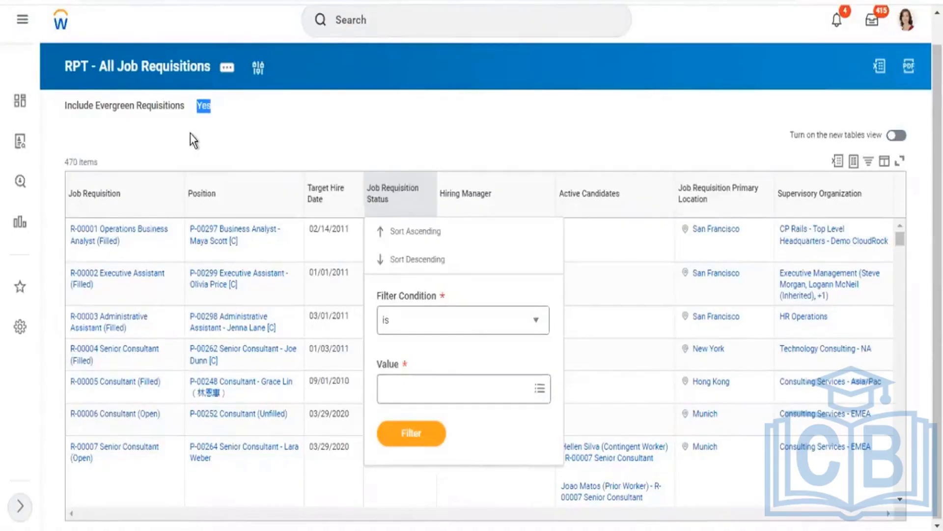
Step: Dismiss the column filter and open the RPT - All Job Requisitions report definition for editing
{"action": "left_click", "coordinate": [219, 119]}
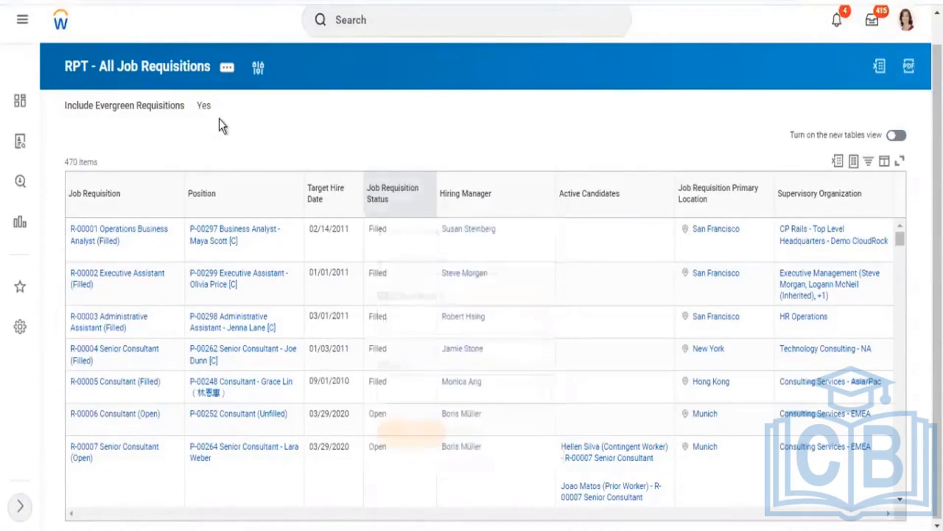
{"action": "left_click", "coordinate": [155, 351]}
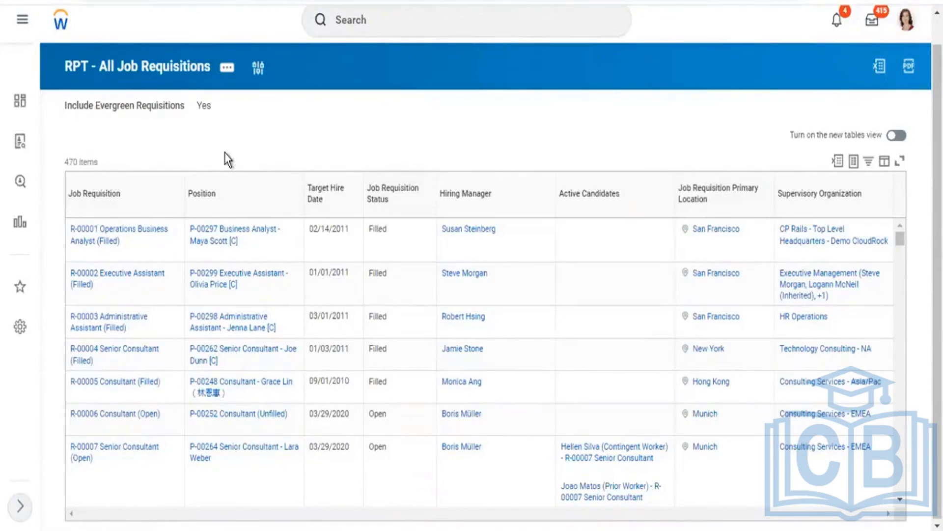
{"action": "left_click", "coordinate": [228, 69]}
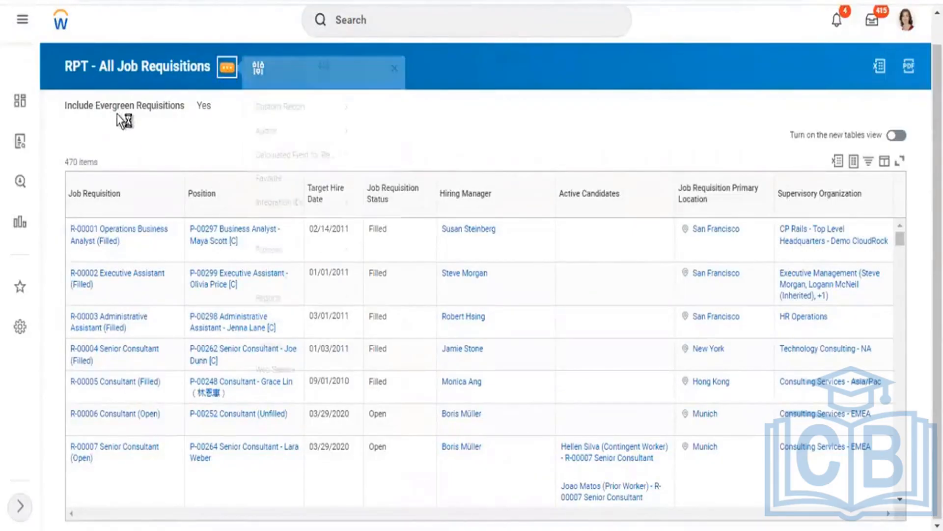
{"action": "mouse_move", "coordinate": [268, 127]}
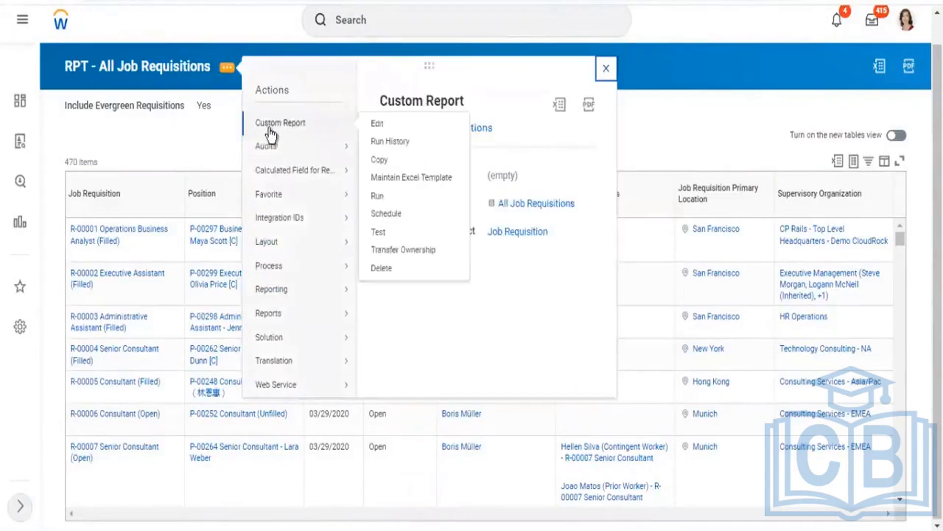
{"action": "left_click", "coordinate": [377, 123]}
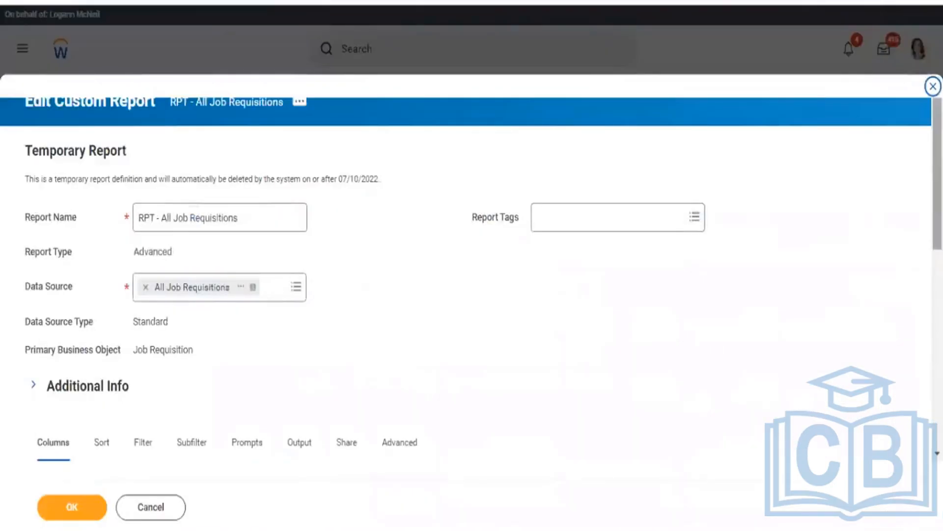
Step: Add a ninth report column, searching the fields for "evergreen" and choosing Is Evergreen
{"action": "scroll", "coordinate": [472, 265], "scroll_direction": "down", "scroll_amount": 10}
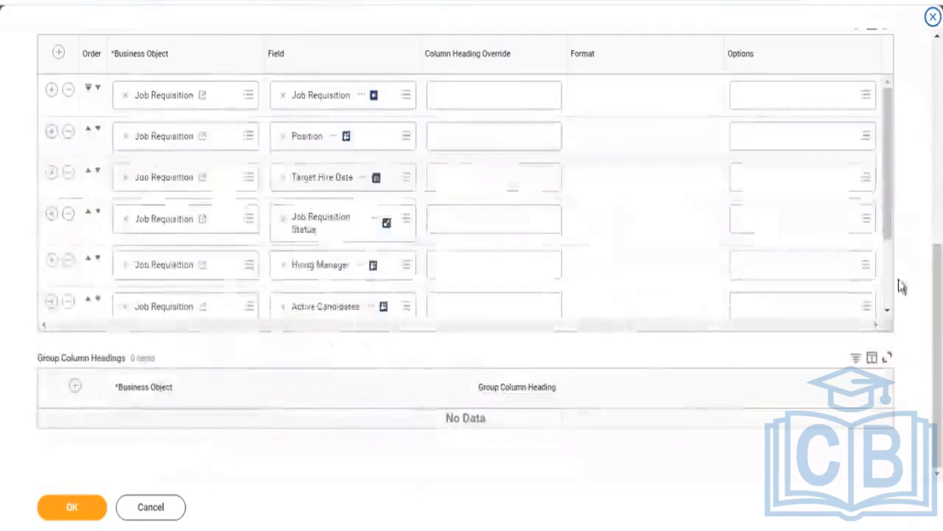
{"action": "scroll", "coordinate": [885, 290], "scroll_direction": "down", "scroll_amount": 3}
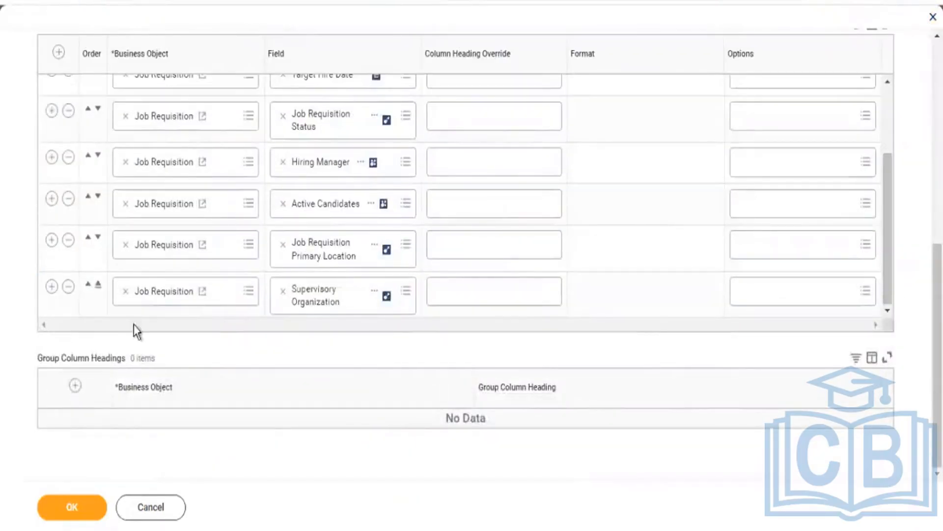
{"action": "left_click", "coordinate": [52, 287]}
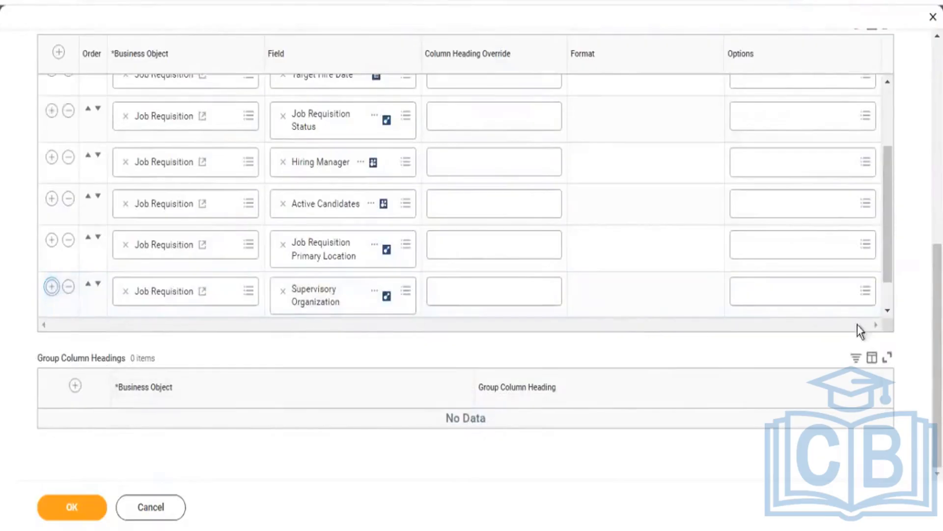
{"action": "scroll", "coordinate": [888, 305], "scroll_direction": "down", "scroll_amount": 1}
{"action": "left_click", "coordinate": [357, 296]}
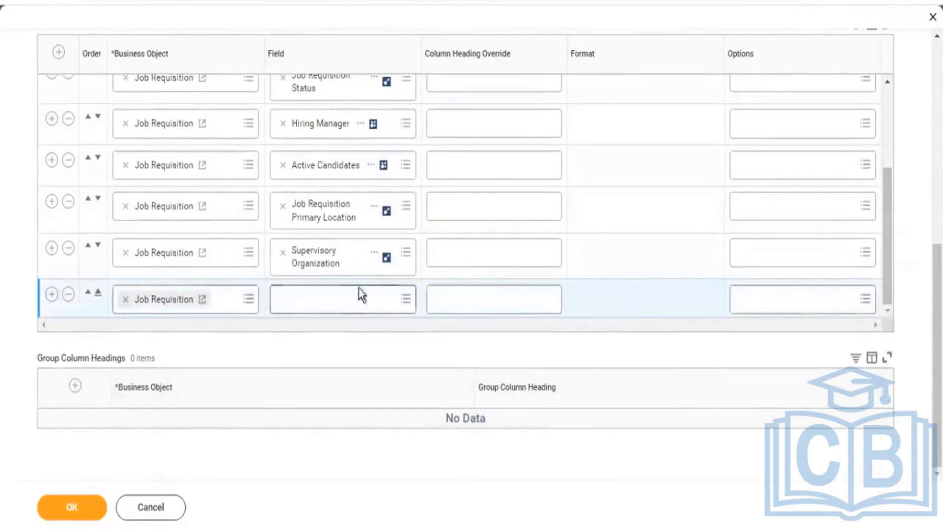
{"action": "type", "text": "ever"}
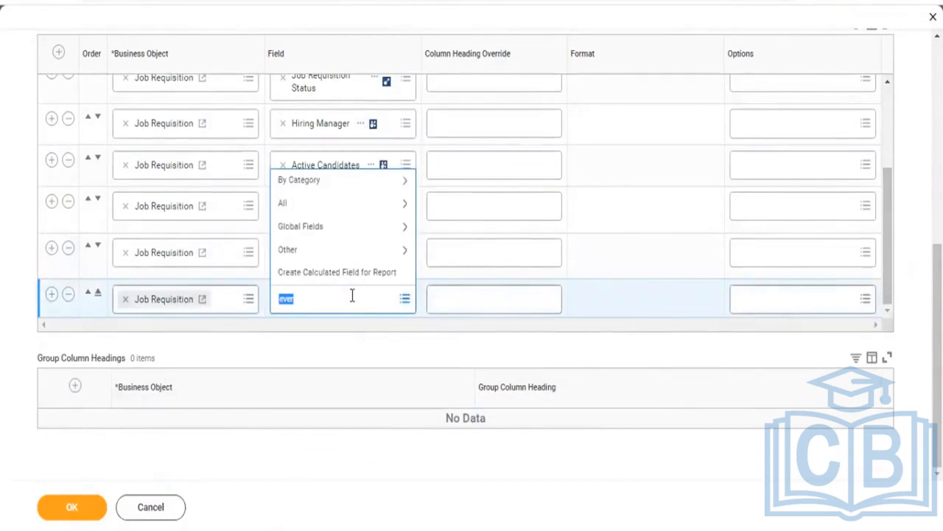
{"action": "left_click", "coordinate": [352, 295]}
{"action": "type", "text": "green"}
{"action": "key", "text": "Return"}
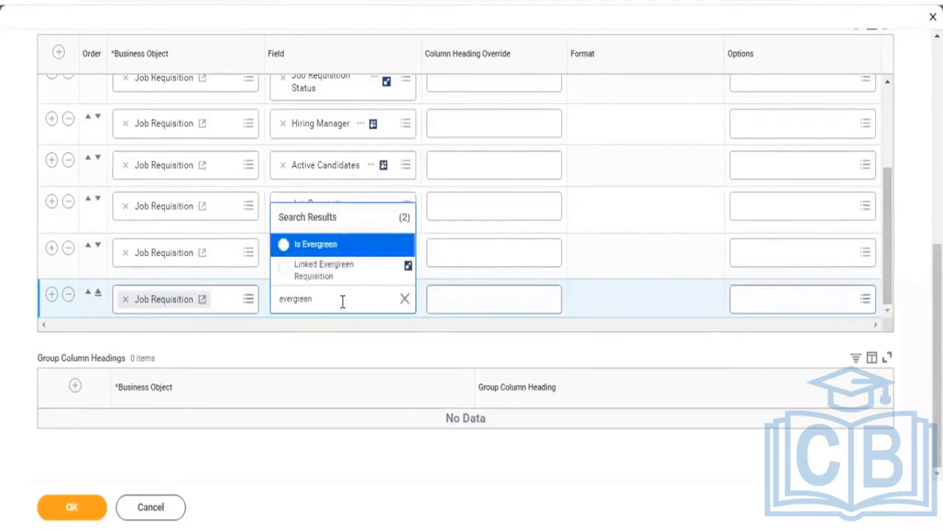
{"action": "left_click", "coordinate": [327, 245]}
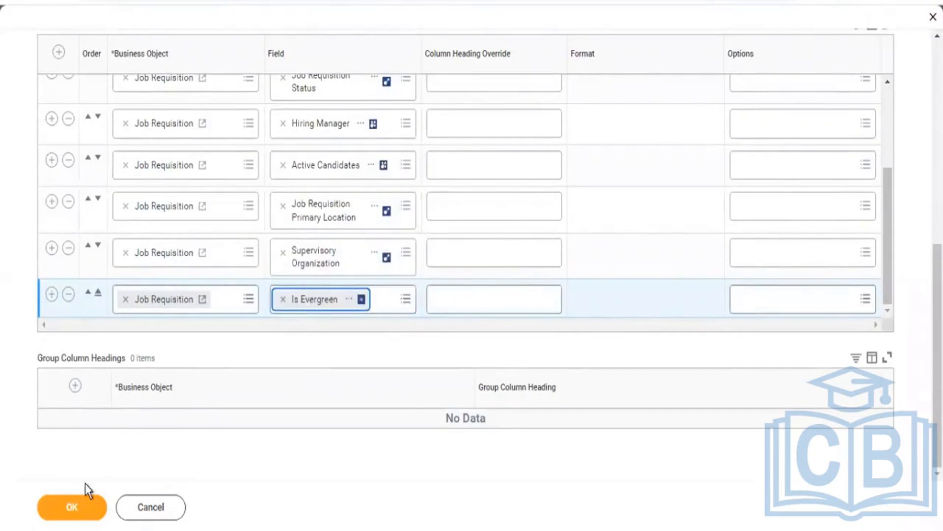
Step: Save the edited report definition and rerun the report with Include Evergreen Requisitions enabled
{"action": "left_click", "coordinate": [77, 506]}
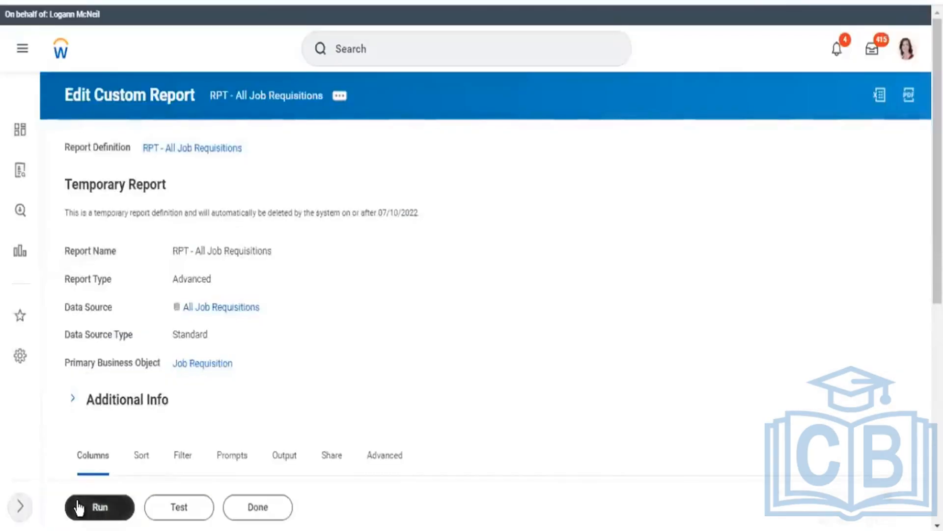
{"action": "left_click", "coordinate": [77, 506]}
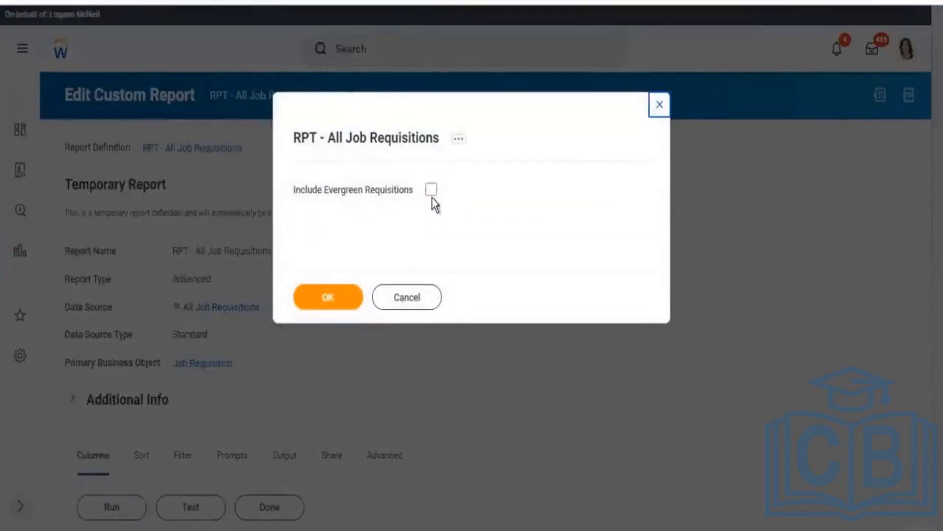
{"action": "left_click", "coordinate": [431, 190]}
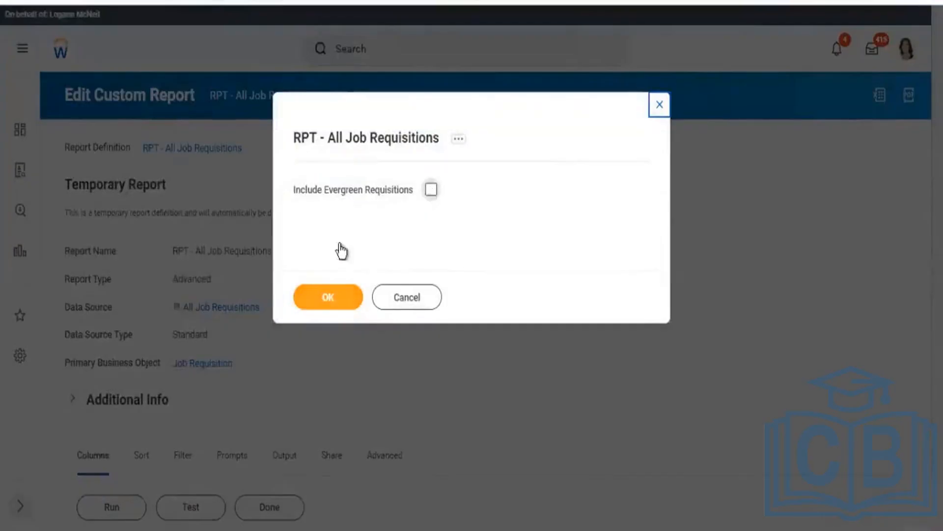
{"action": "left_click", "coordinate": [323, 300]}
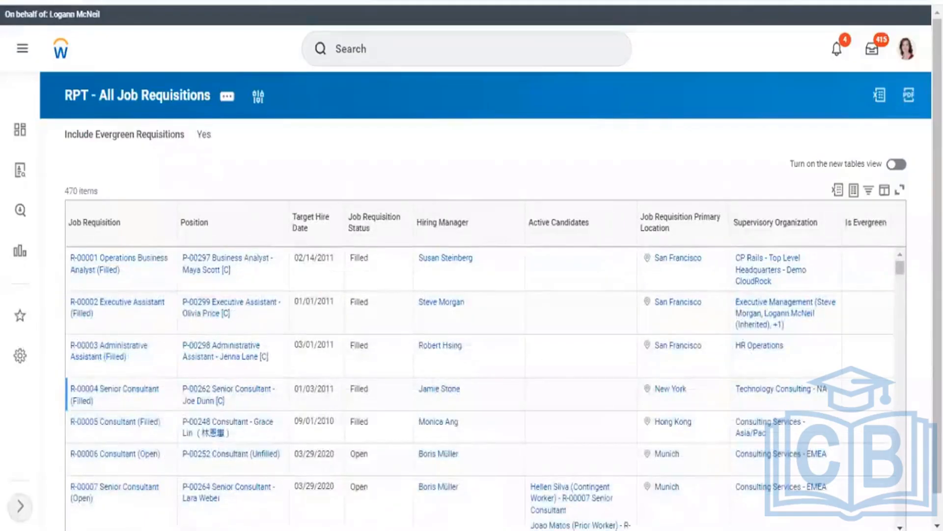
Step: Filter the report results to rows where the Is Evergreen column is Yes
{"action": "left_click_drag", "start_coordinate": [937, 393], "coordinate": [938, 422]}
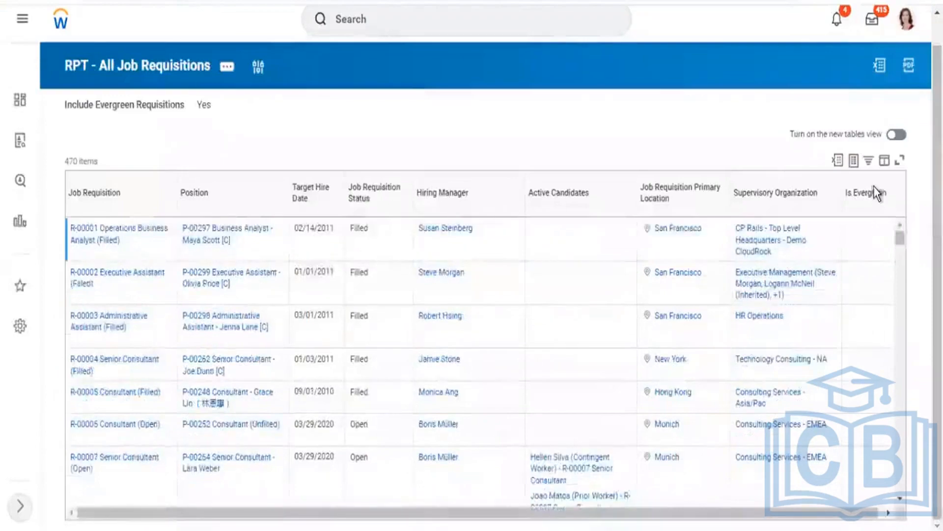
{"action": "left_click", "coordinate": [859, 189]}
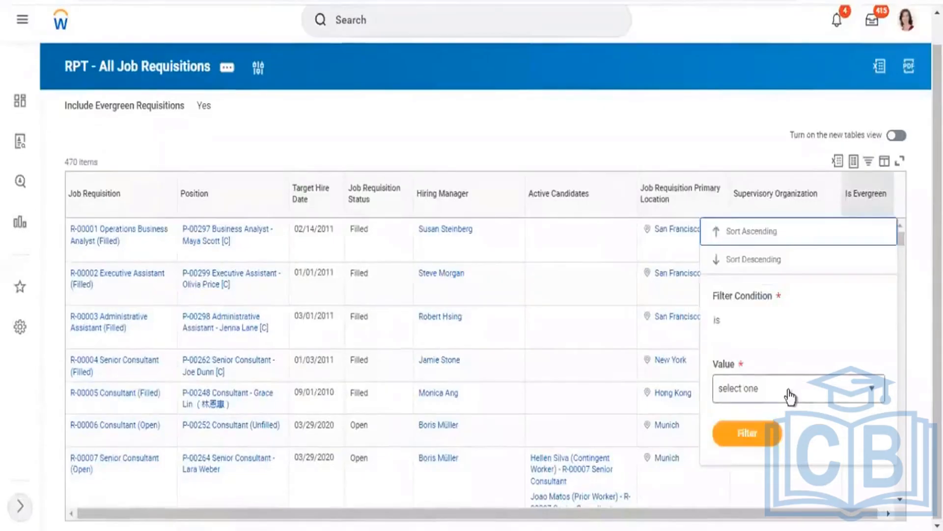
{"action": "left_click", "coordinate": [768, 397]}
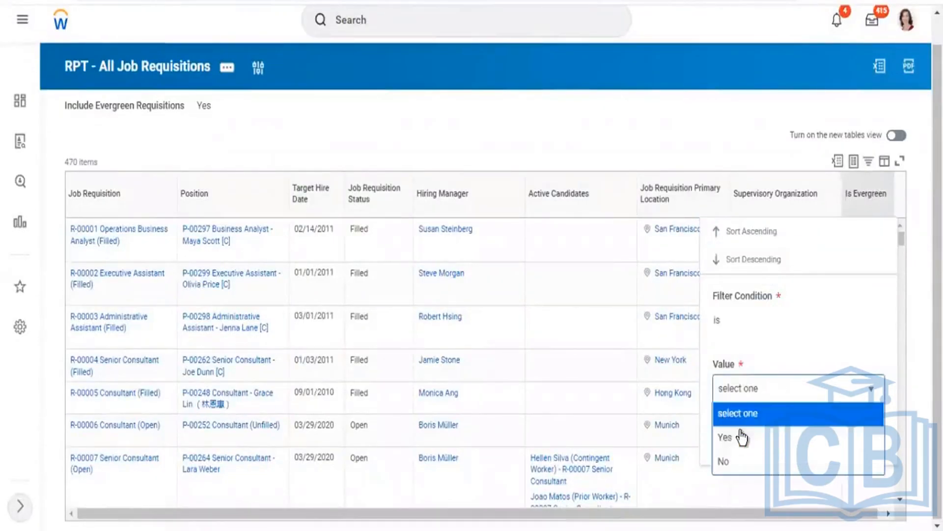
{"action": "left_click", "coordinate": [737, 437]}
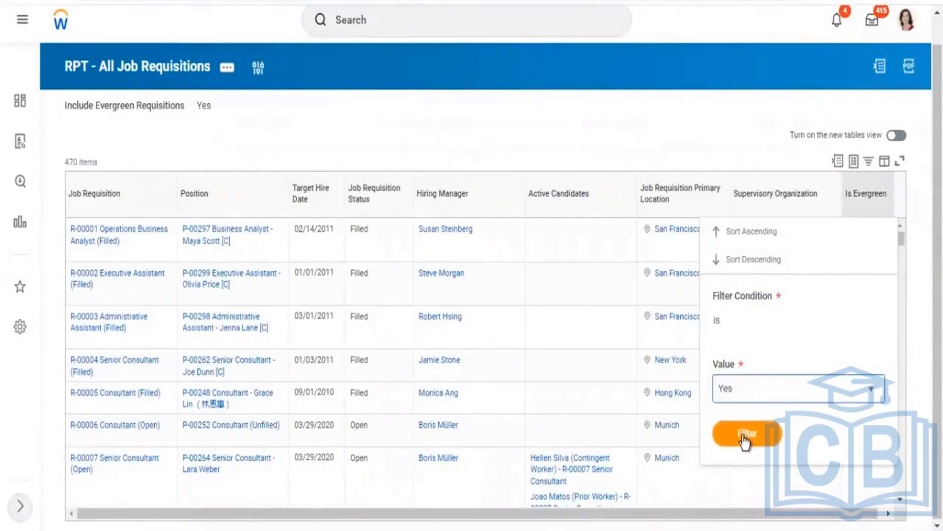
{"action": "left_click", "coordinate": [745, 439]}
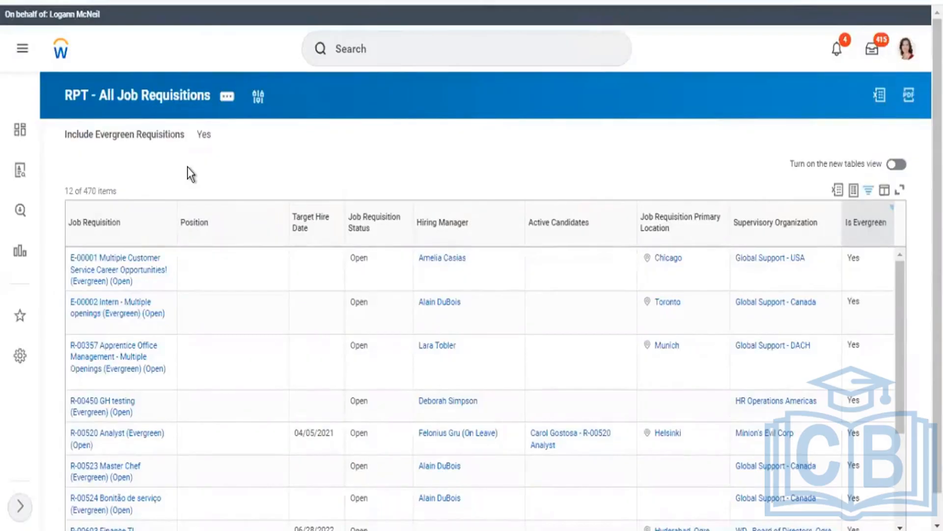
Step: Search the tenant for "Report field" to find the matching tasks and reports
{"action": "left_click", "coordinate": [360, 63]}
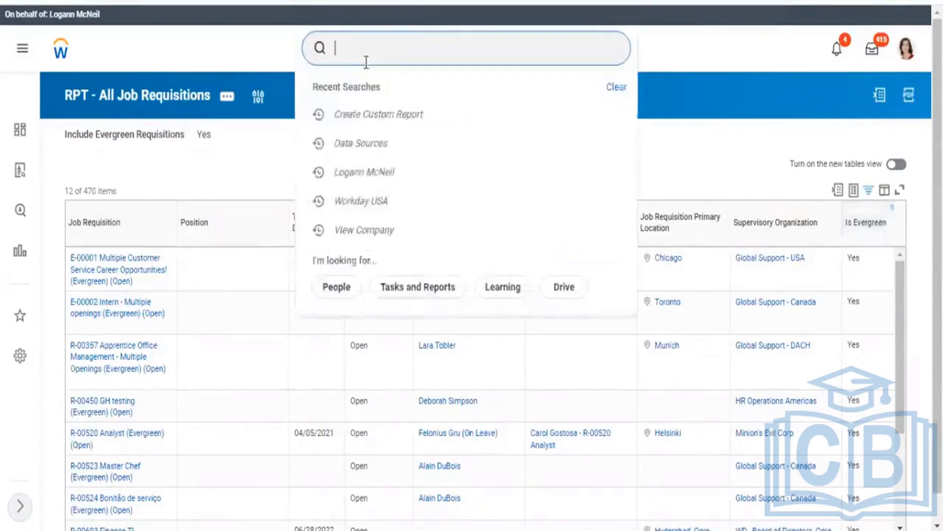
{"action": "type", "text": "Re"}
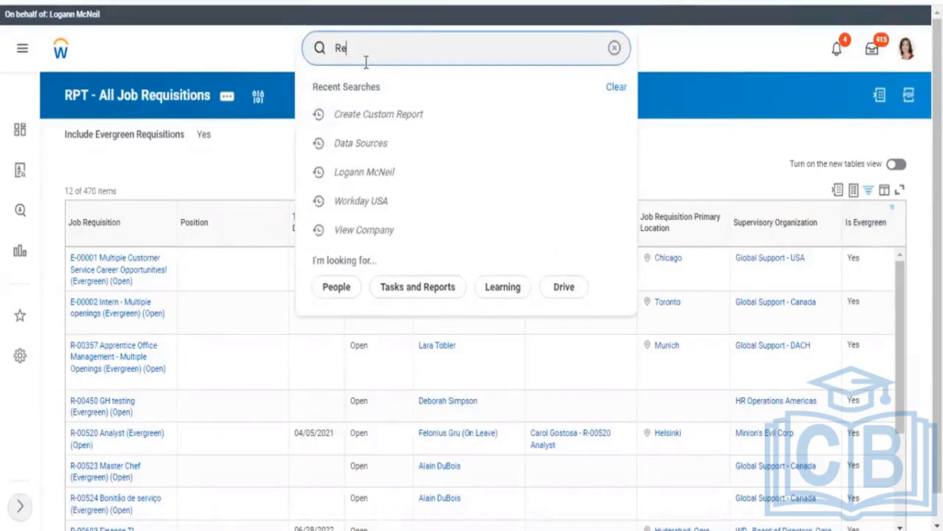
{"action": "type", "text": "port field"}
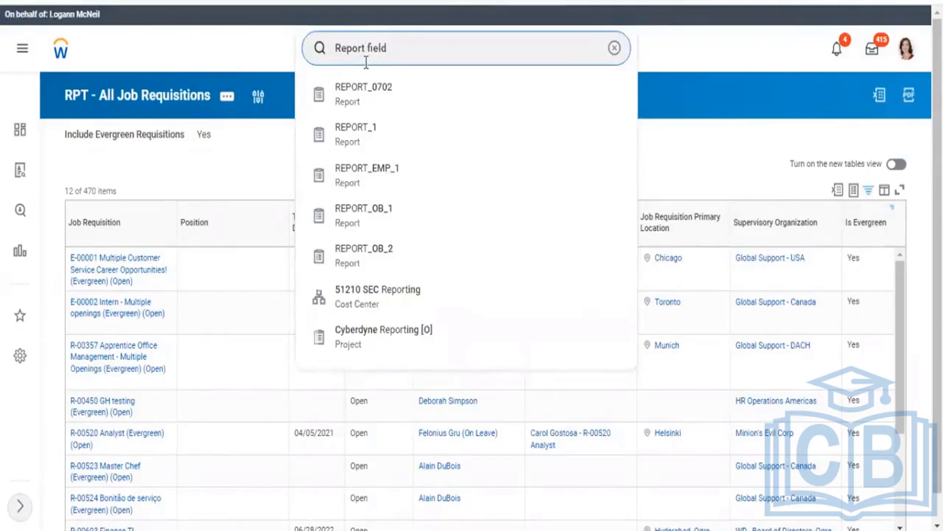
{"action": "key", "text": "Return"}
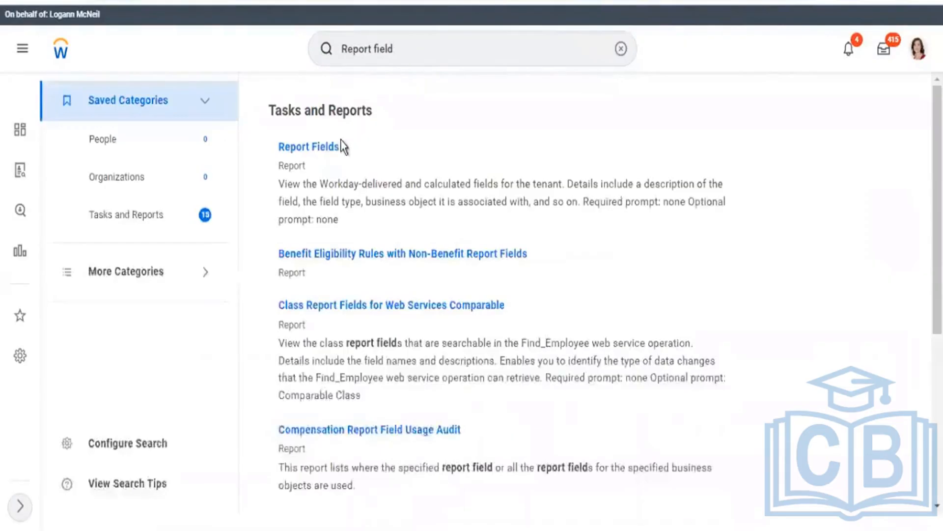
Step: Try to run the Report Fields report without specifying a field or business object
{"action": "left_click", "coordinate": [315, 151]}
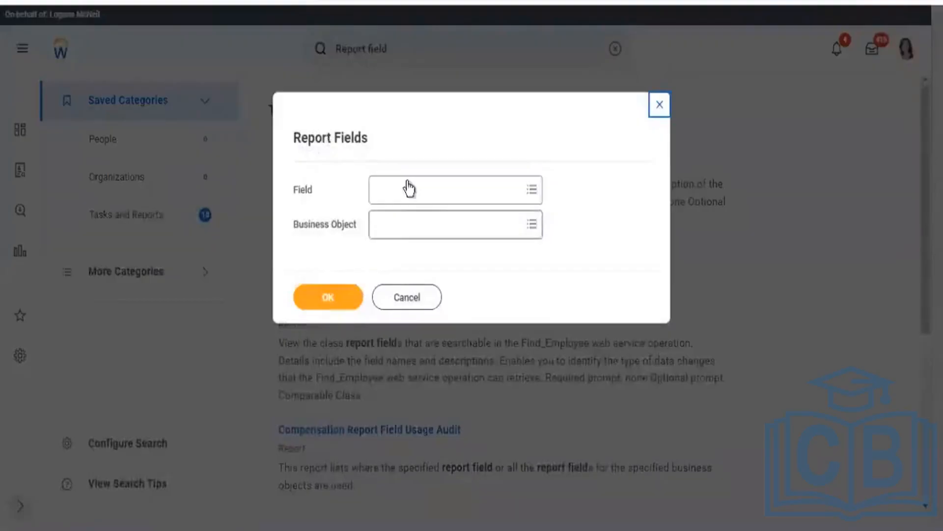
{"action": "left_click", "coordinate": [332, 306]}
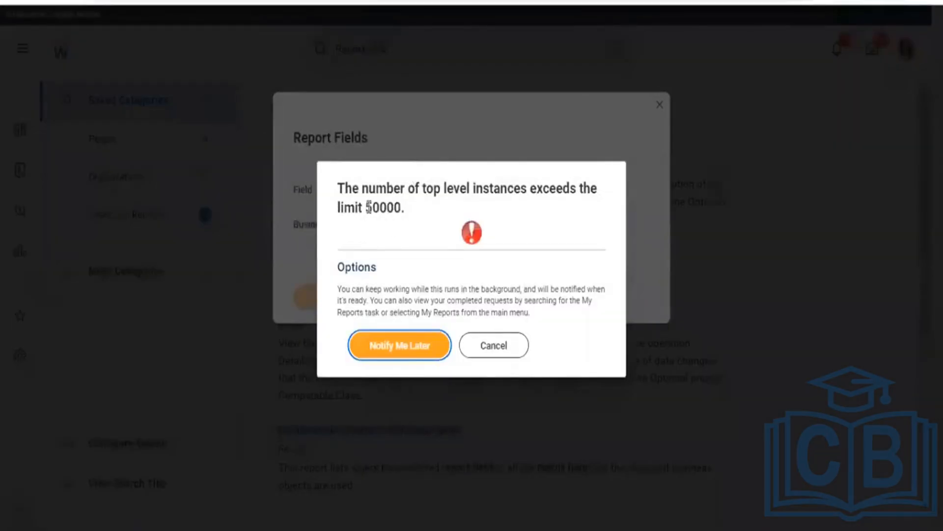
{"action": "left_click", "coordinate": [485, 347]}
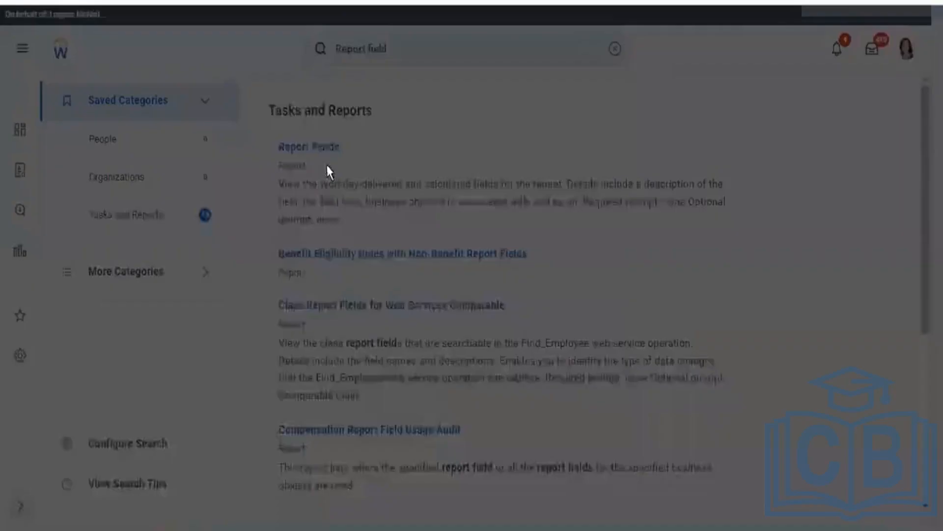
Step: Run the Report Fields report for the Worker business object, found by searching "worker"
{"action": "left_click", "coordinate": [315, 148]}
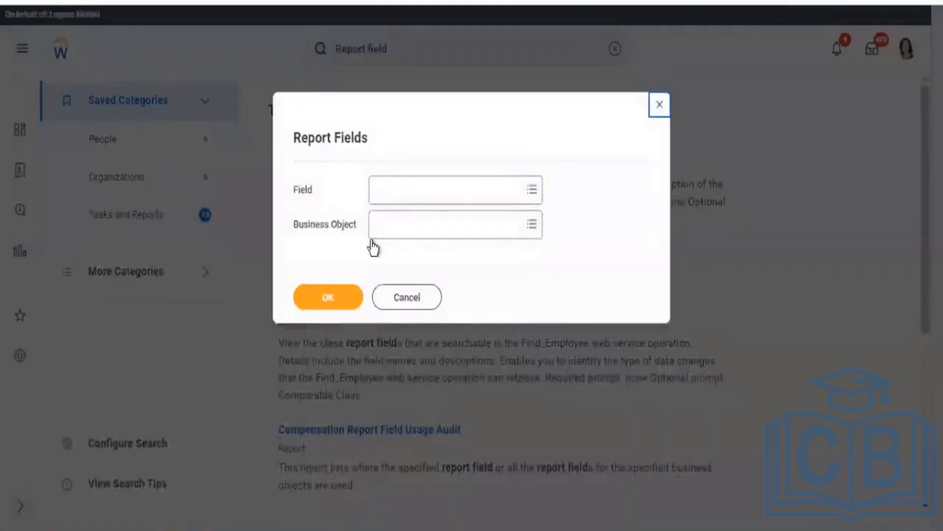
{"action": "left_click", "coordinate": [411, 235]}
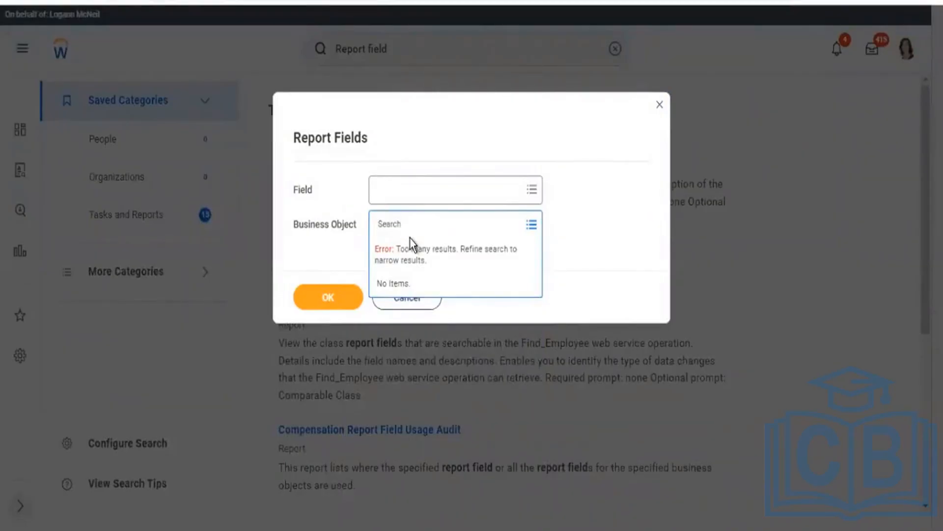
{"action": "type", "text": "worker"}
{"action": "key", "text": "Return"}
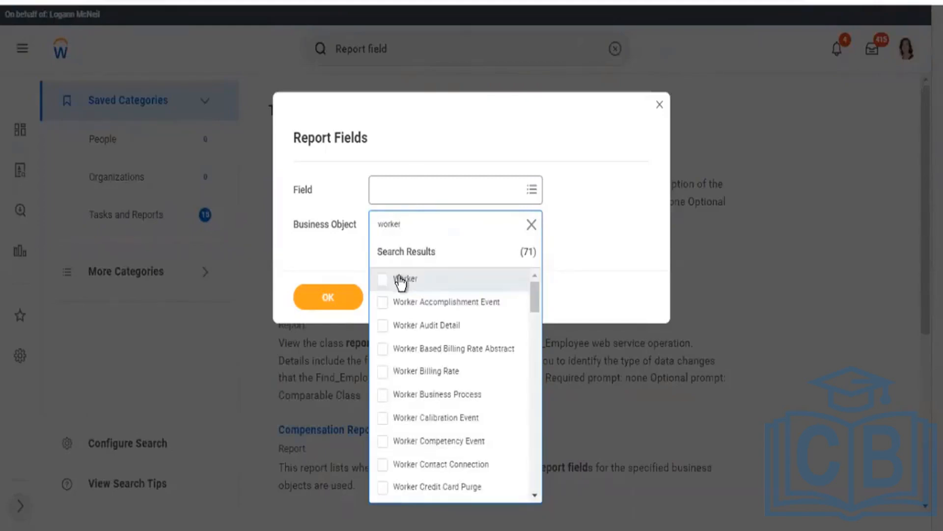
{"action": "left_click", "coordinate": [400, 282]}
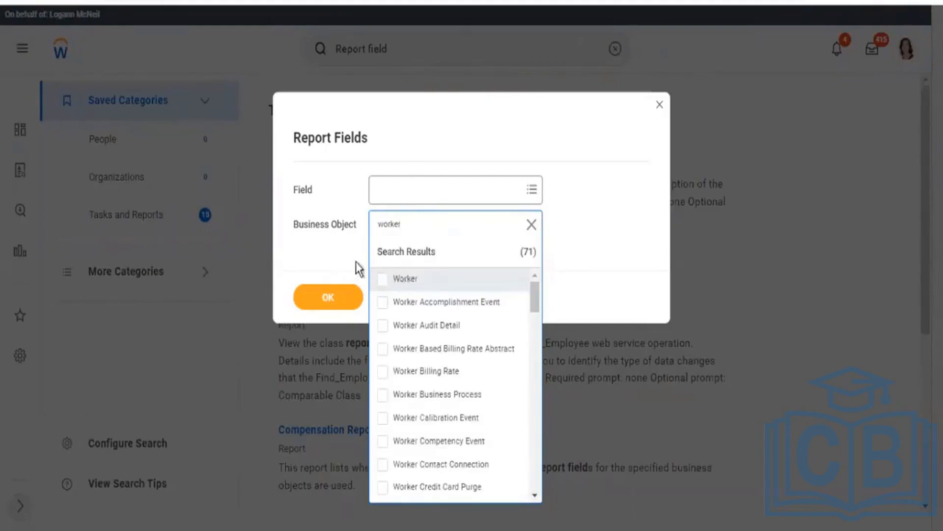
{"action": "left_click", "coordinate": [328, 253]}
{"action": "left_click", "coordinate": [328, 298]}
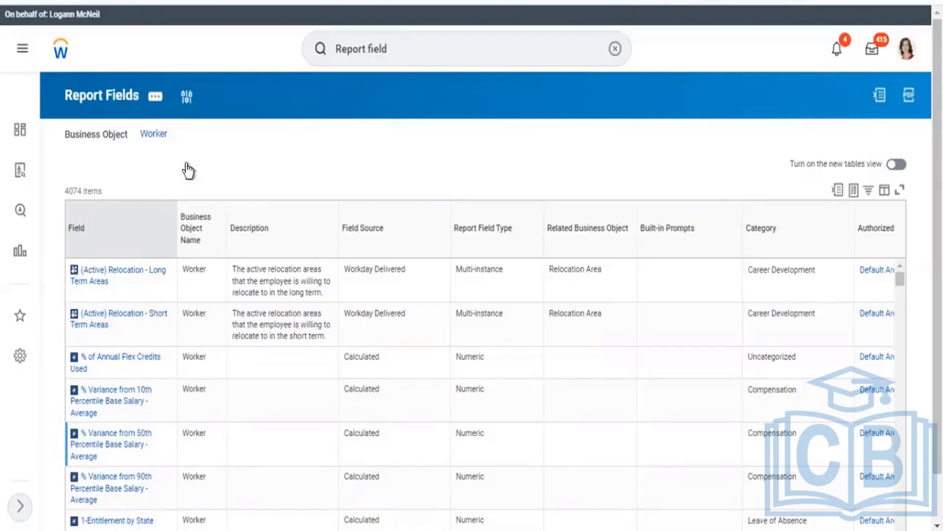
Step: Search the tenant for "business object" and open the Business Object Details report prompt
{"action": "left_click", "coordinate": [425, 47]}
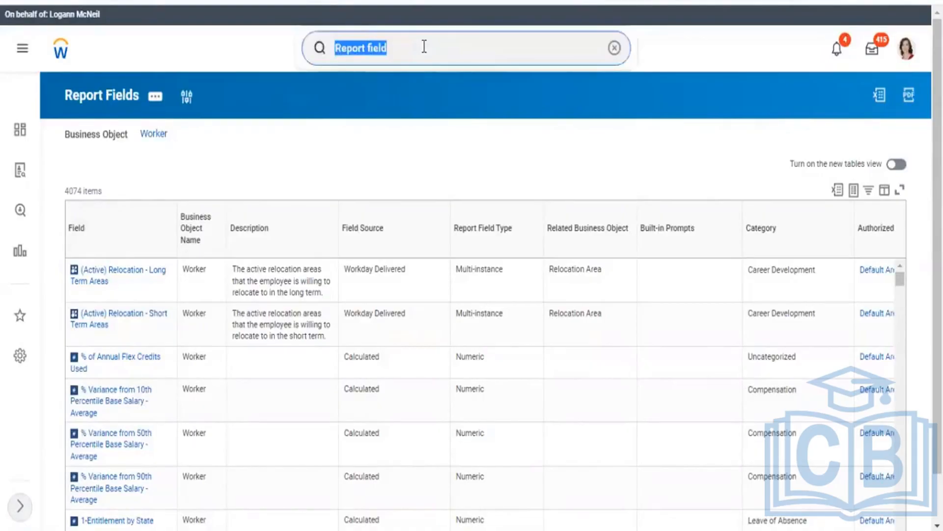
{"action": "type", "text": "business"}
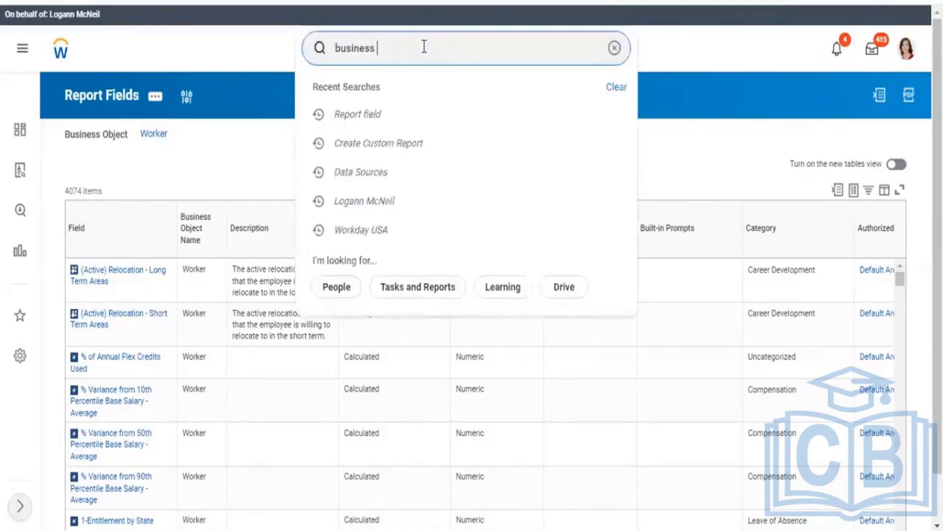
{"action": "type", "text": " oj"}
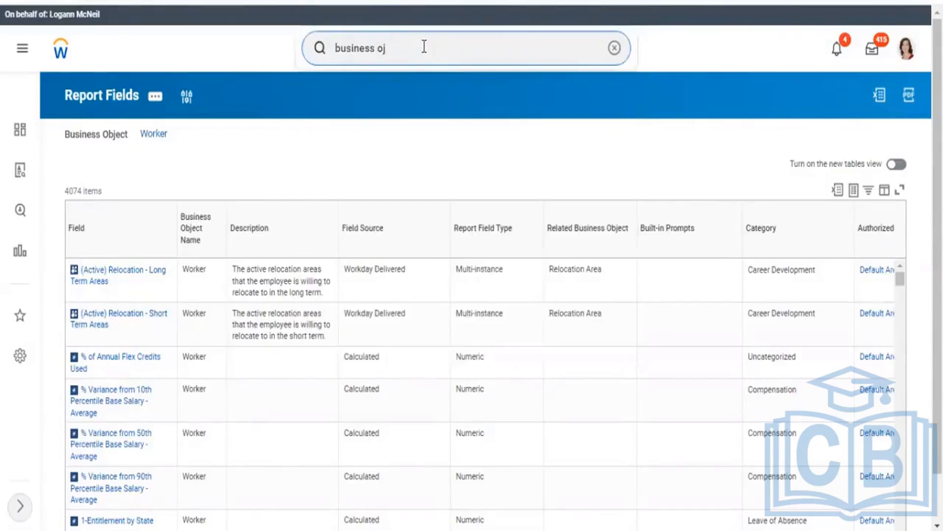
{"action": "key", "text": "BackSpace"}
{"action": "type", "text": "bjec"}
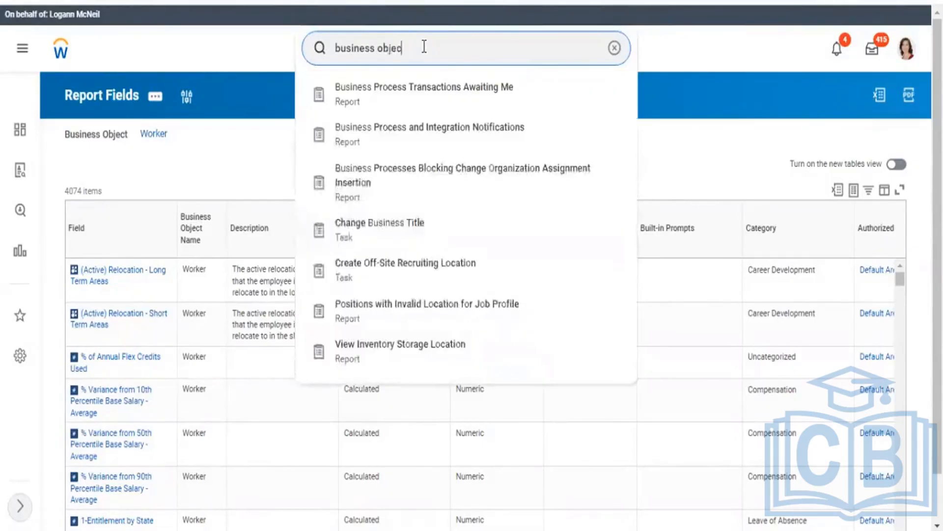
{"action": "type", "text": "t"}
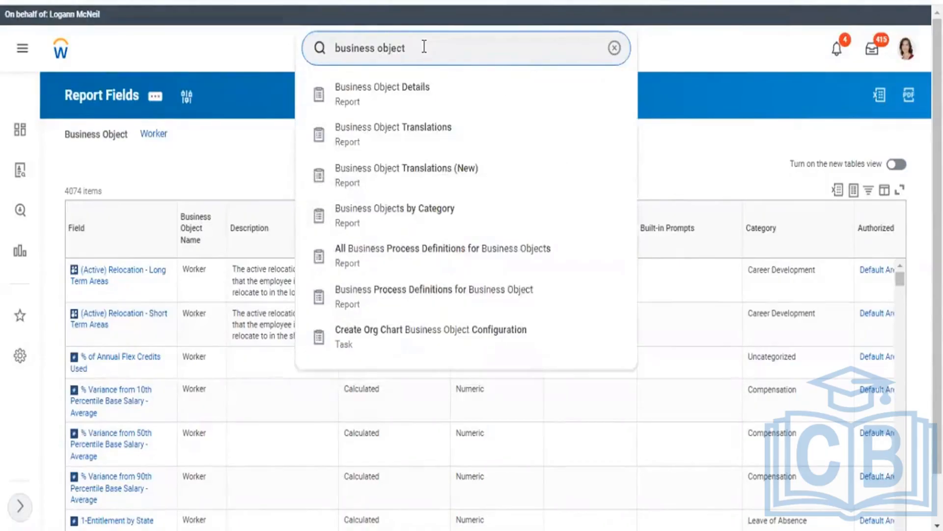
{"action": "left_click", "coordinate": [397, 94]}
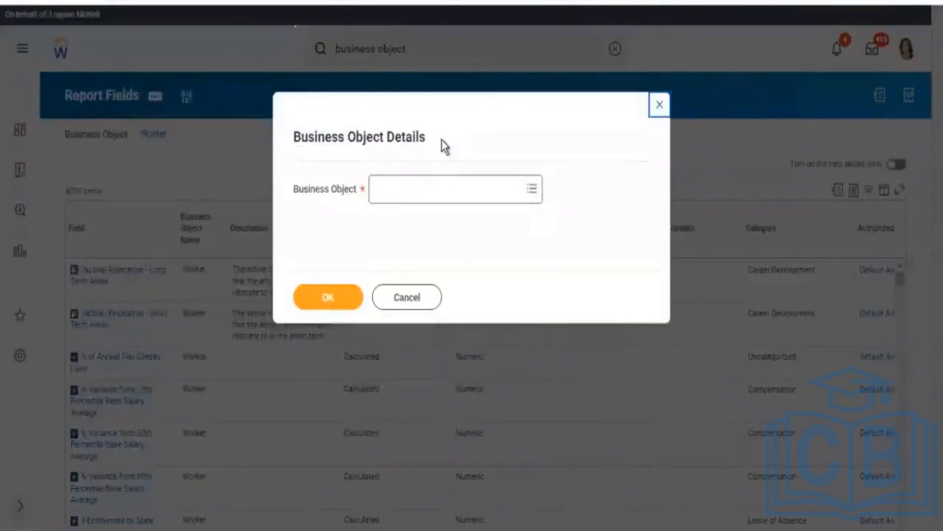
Step: Run the Business Object Details report for the Worker business object and view its related business objects
{"action": "left_click", "coordinate": [410, 201]}
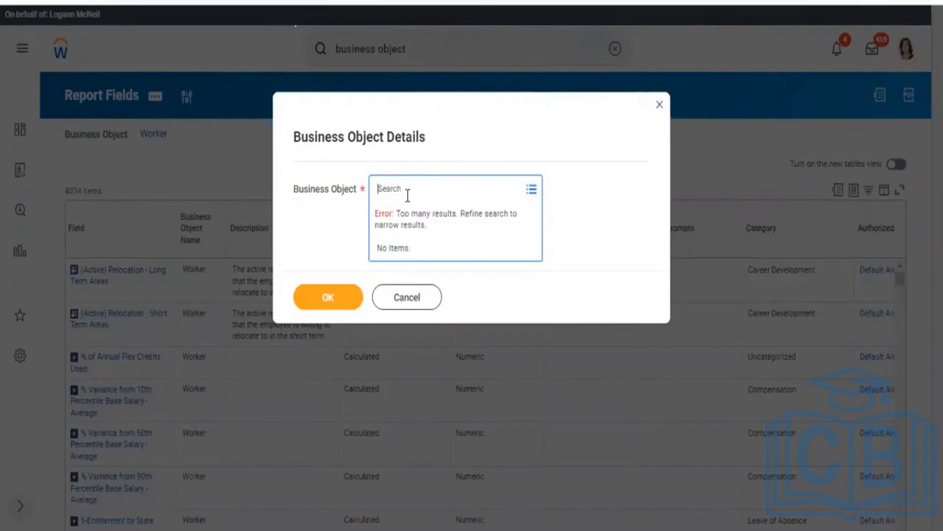
{"action": "type", "text": "worker"}
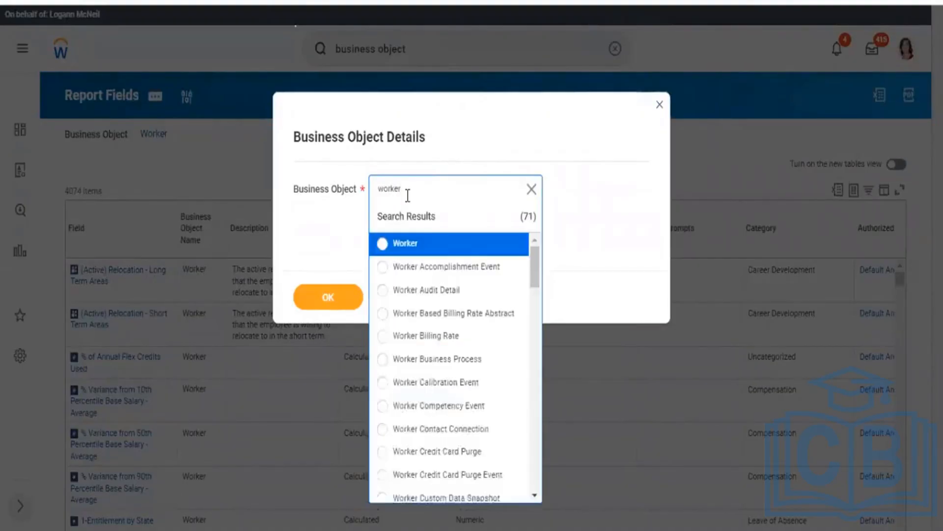
{"action": "left_click", "coordinate": [400, 245]}
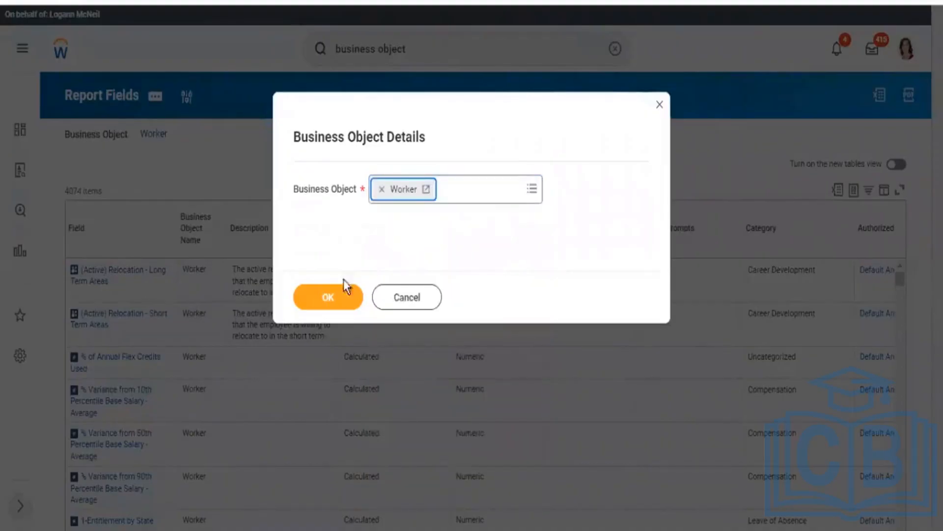
{"action": "left_click", "coordinate": [326, 299]}
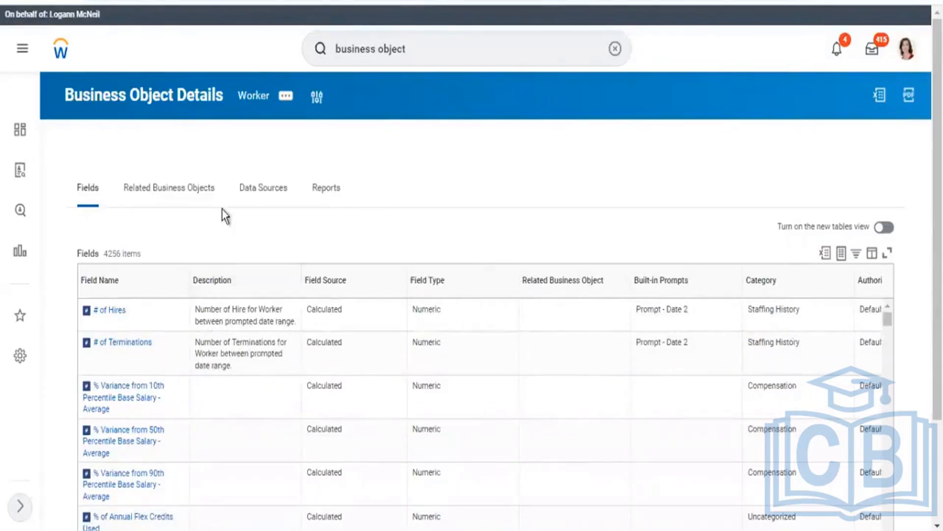
{"action": "left_click", "coordinate": [177, 194]}
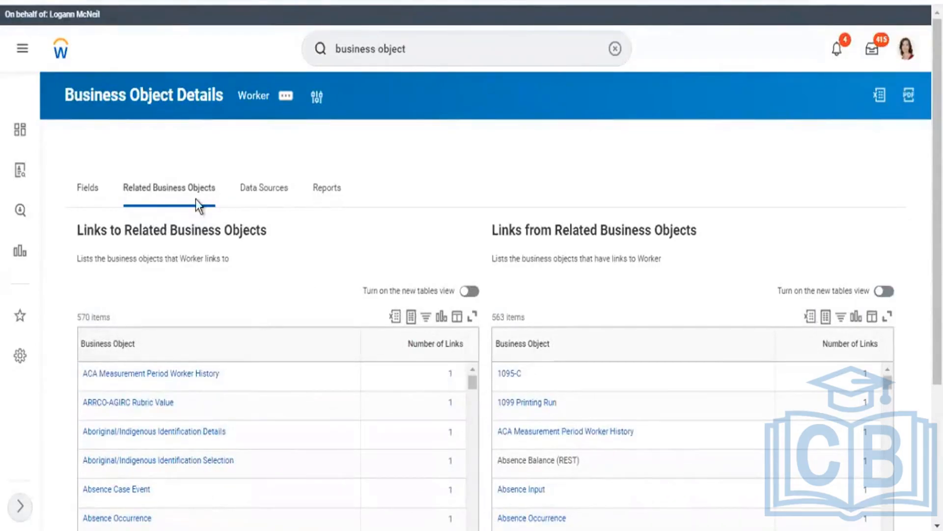
Step: Search the tenant for "business object instance"
{"action": "left_click", "coordinate": [440, 44]}
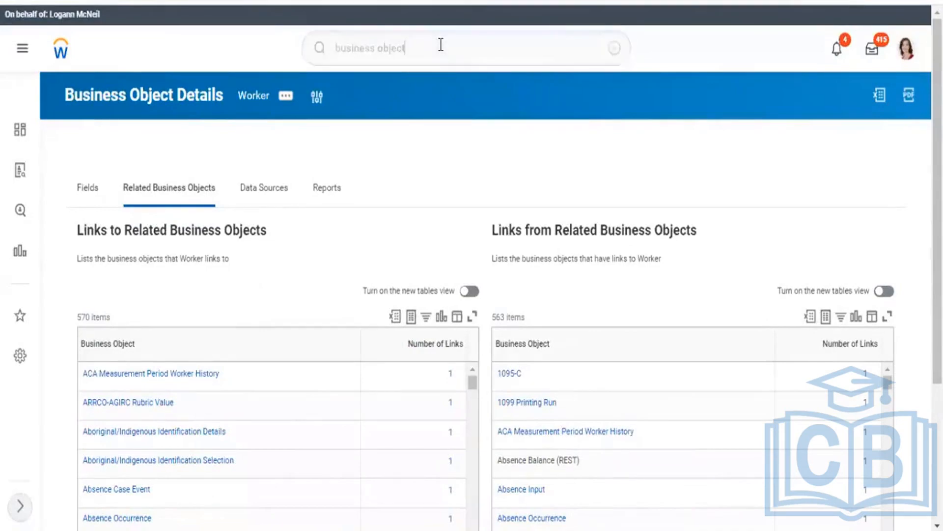
{"action": "left_click", "coordinate": [441, 44]}
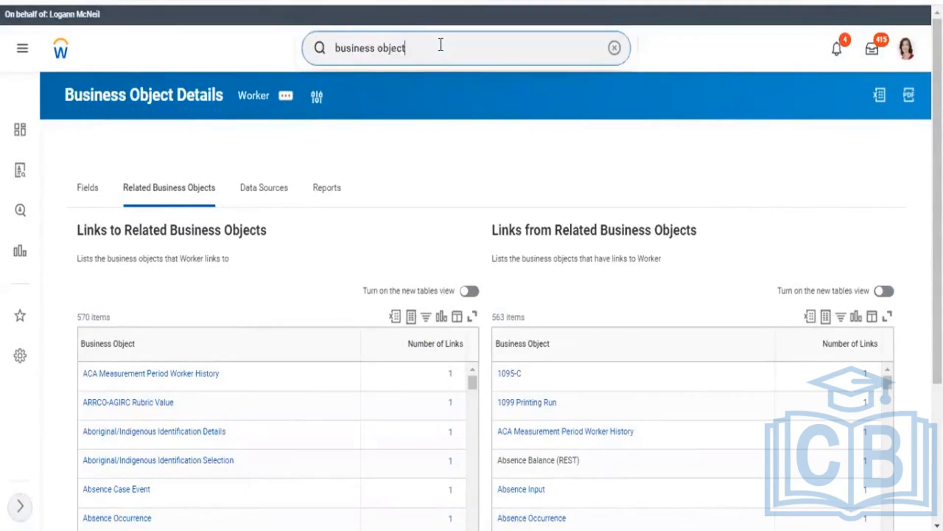
{"action": "type", "text": "busines"}
{"action": "left_click", "coordinate": [322, 39]}
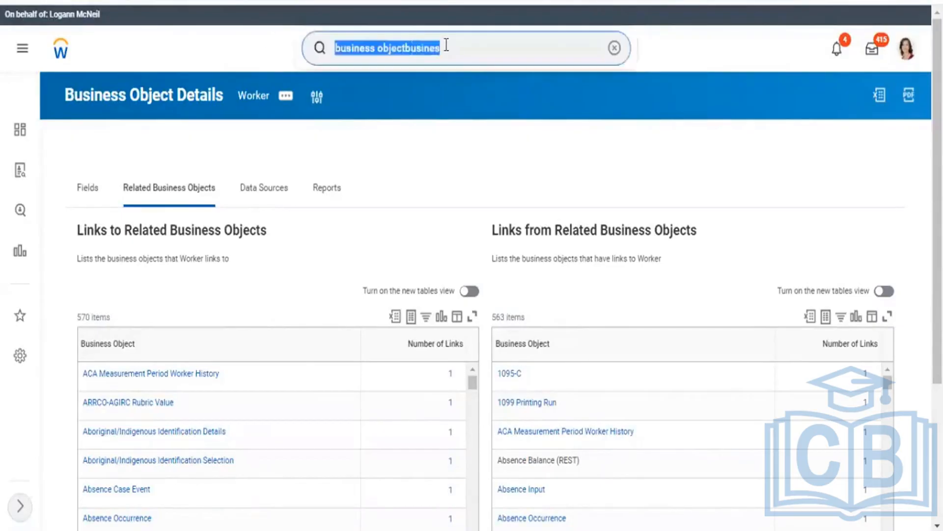
{"action": "type", "text": "b"}
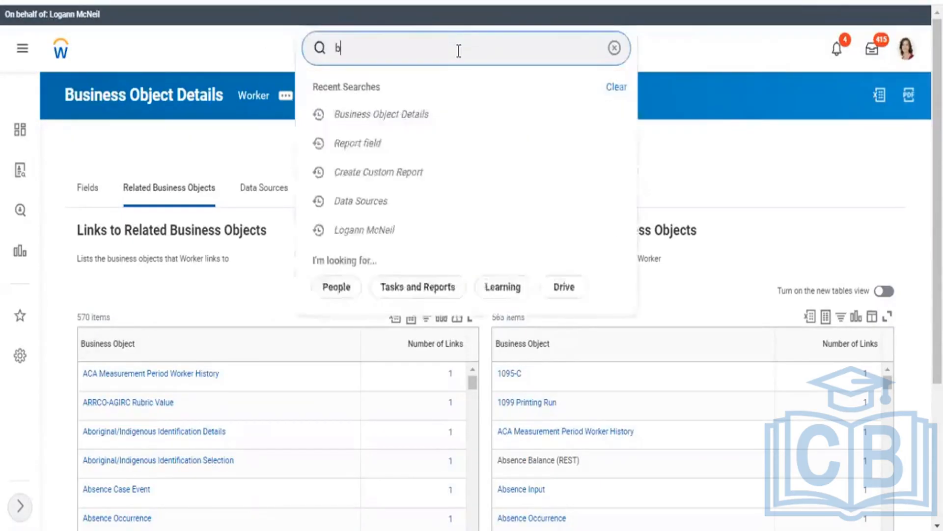
{"action": "type", "text": "usiness"}
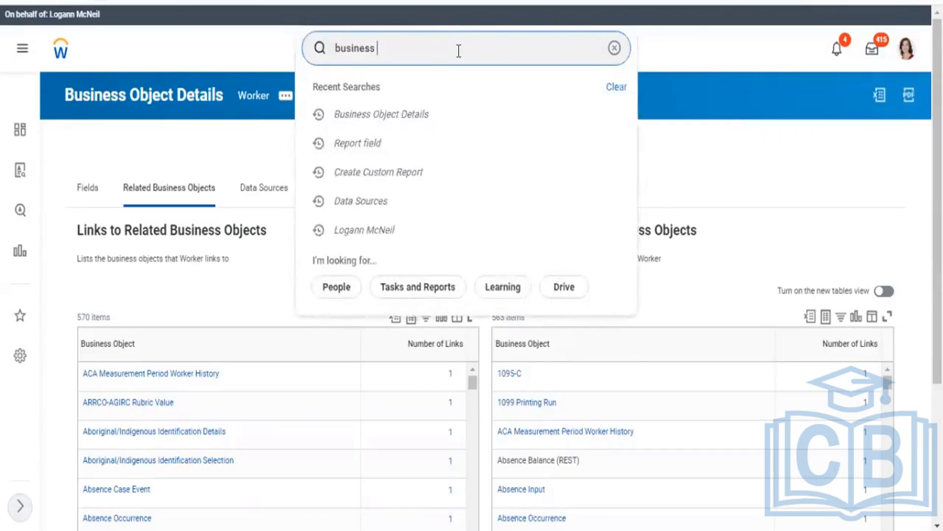
{"action": "type", "text": " obje"}
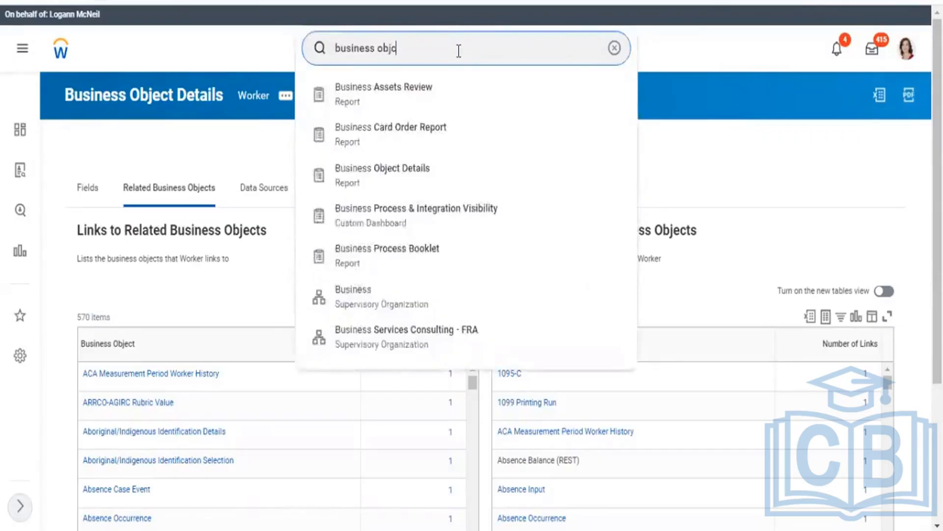
{"action": "key", "text": "BackSpace"}
{"action": "key", "text": "BackSpace"}
{"action": "key", "text": "BackSpace"}
{"action": "key", "text": "BackSpace"}
{"action": "type", "text": "object instance"}
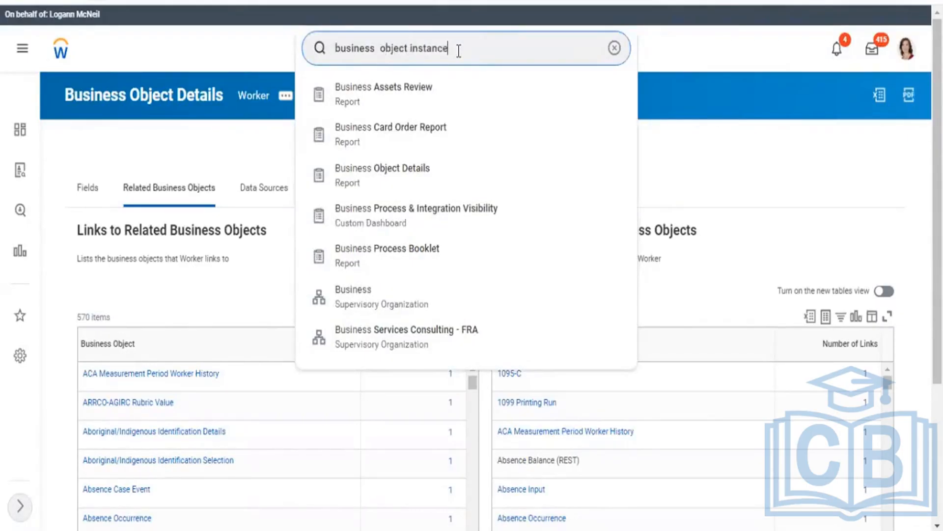
{"action": "key", "text": "Return"}
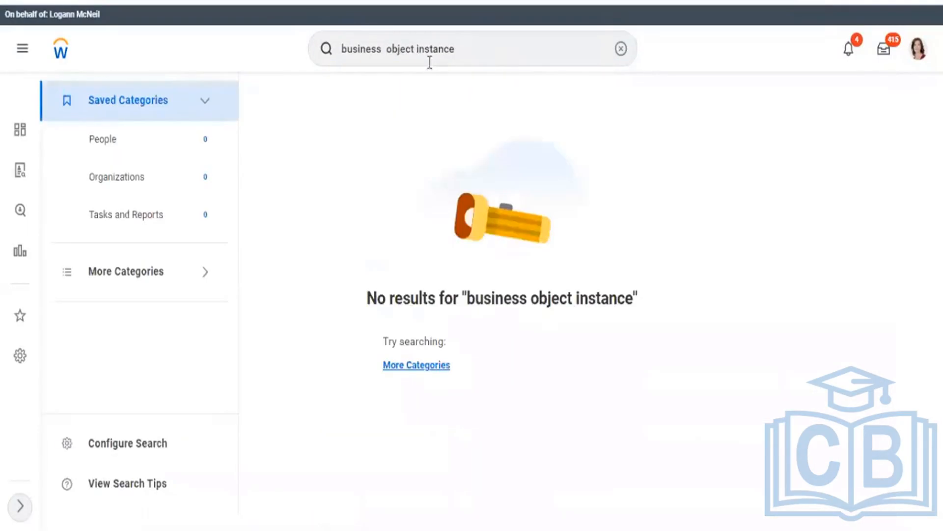
Step: Shorten the search term to "business object" and run the search again
{"action": "left_click", "coordinate": [468, 52]}
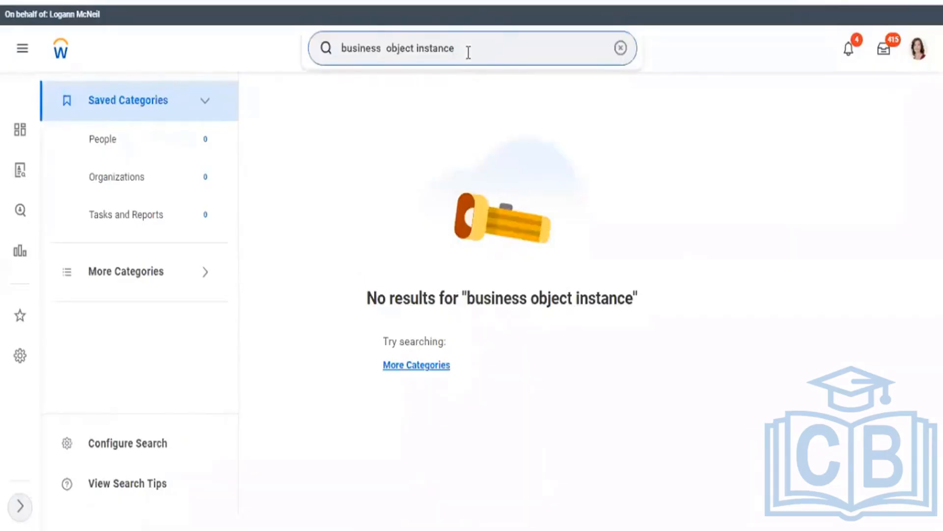
{"action": "key", "text": "BackSpace"}
{"action": "key", "text": "BackSpace"}
{"action": "key", "text": "BackSpace"}
{"action": "key", "text": "BackSpace"}
{"action": "key", "text": "BackSpace"}
{"action": "key", "text": "BackSpace"}
{"action": "key", "text": "BackSpace"}
{"action": "key", "text": "BackSpace"}
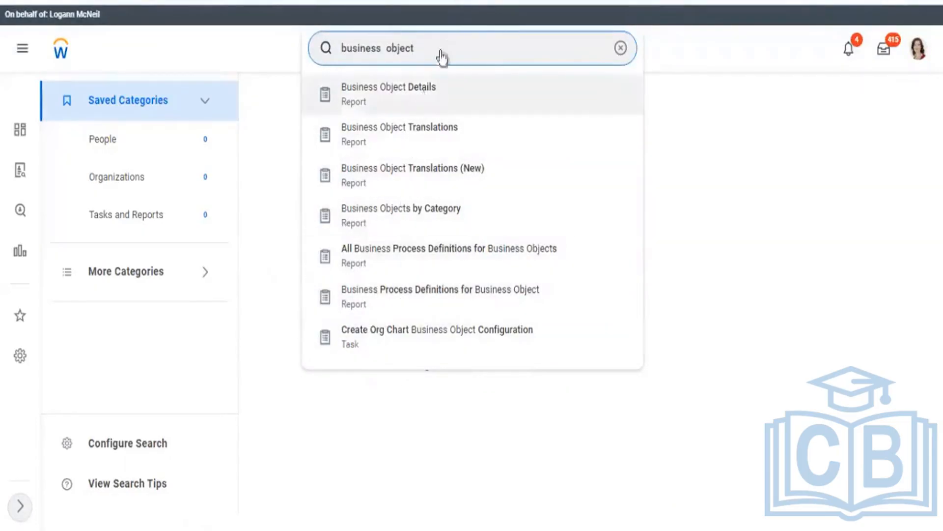
{"action": "key", "text": "Return"}
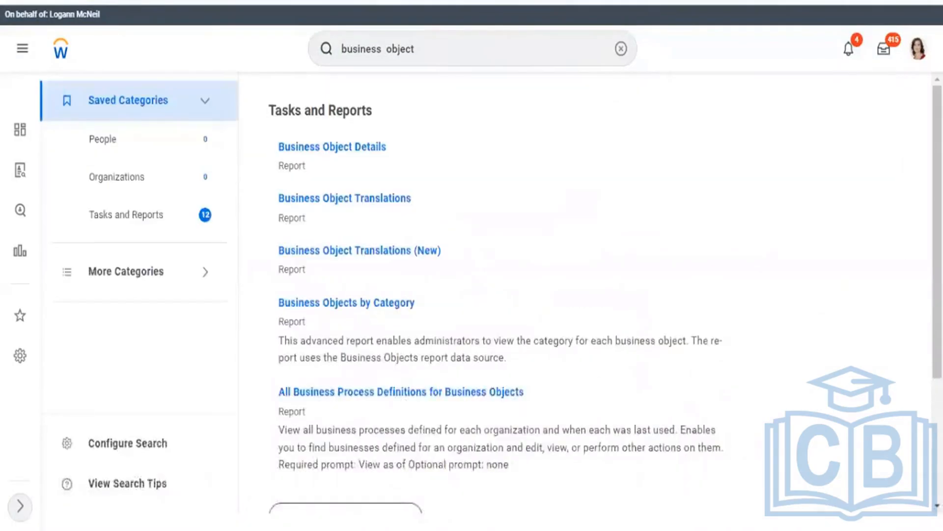
Step: Show all tasks and reports matching the search and look through the list for business object reports
{"action": "scroll", "coordinate": [899, 250], "scroll_direction": "down", "scroll_amount": 3}
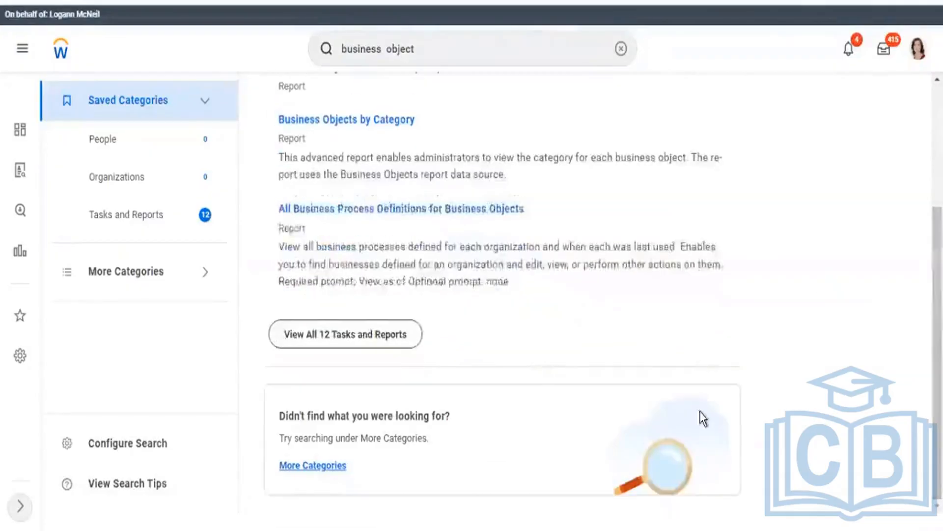
{"action": "left_click", "coordinate": [389, 339]}
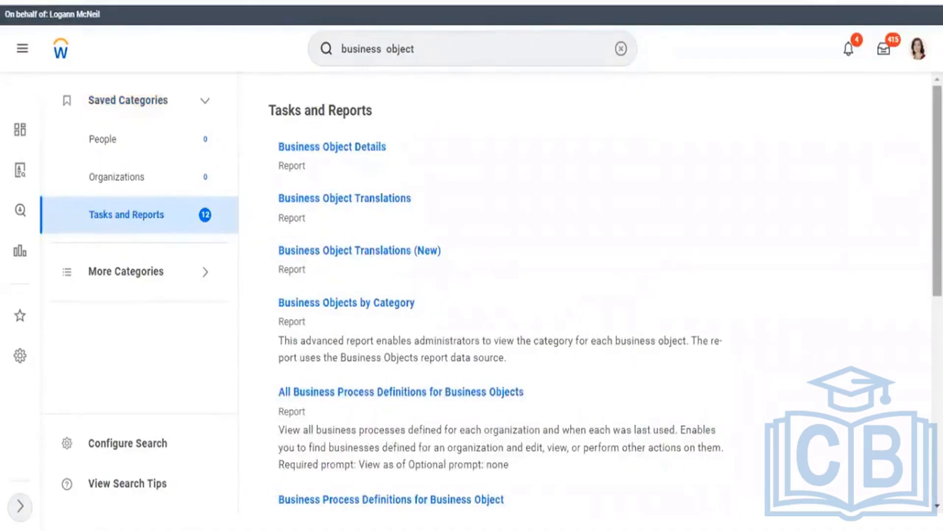
{"action": "scroll", "coordinate": [590, 295], "scroll_direction": "down", "scroll_amount": 2}
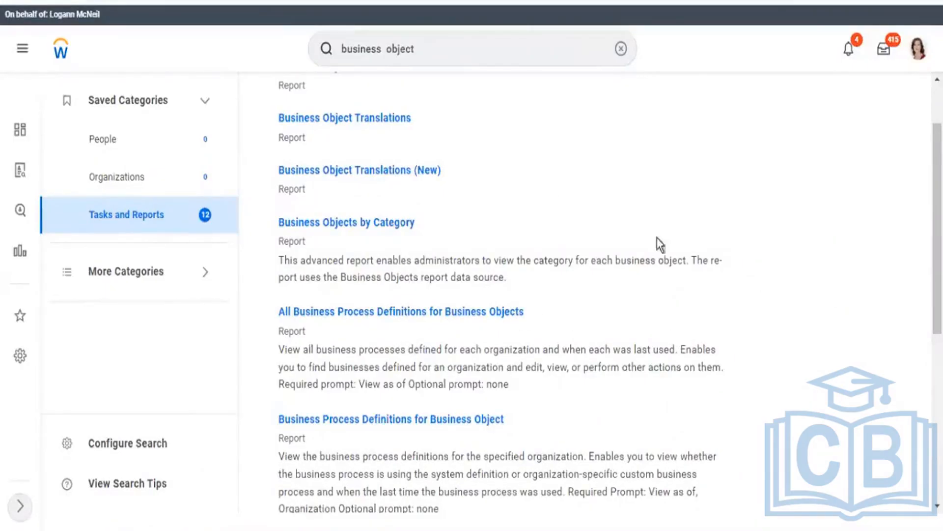
{"action": "scroll", "coordinate": [610, 288], "scroll_direction": "down", "scroll_amount": 4}
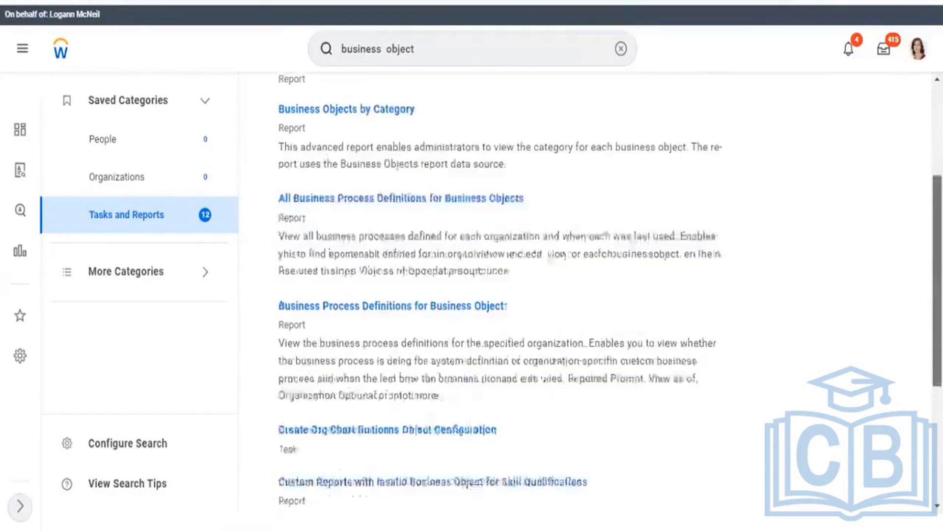
{"action": "scroll", "coordinate": [609, 288], "scroll_direction": "down", "scroll_amount": 4}
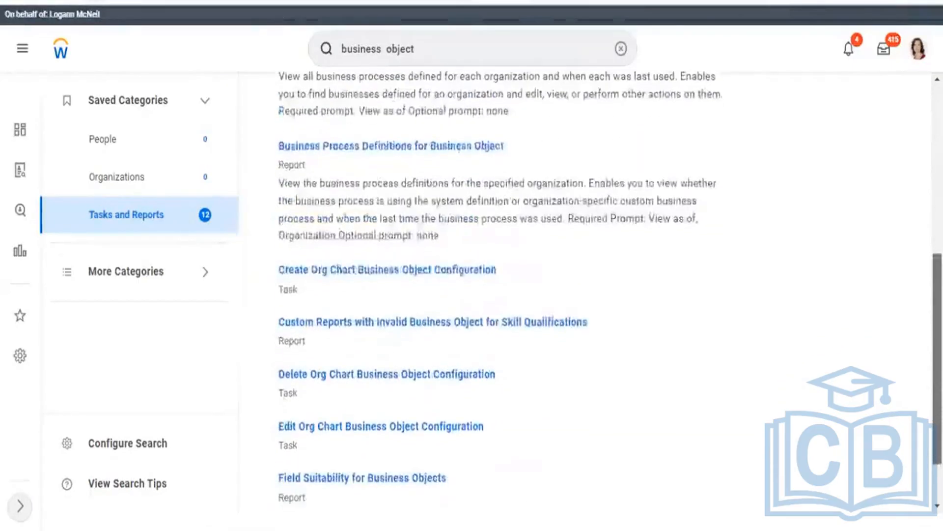
{"action": "scroll", "coordinate": [558, 161], "scroll_direction": "up", "scroll_amount": 9}
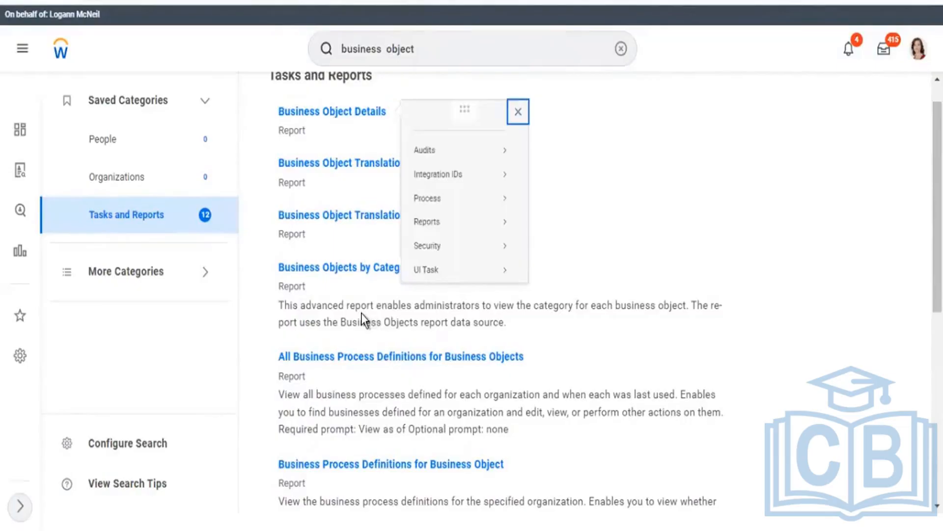
Step: Run the Business Objects by Category report for the Benefits category
{"action": "left_click", "coordinate": [351, 272]}
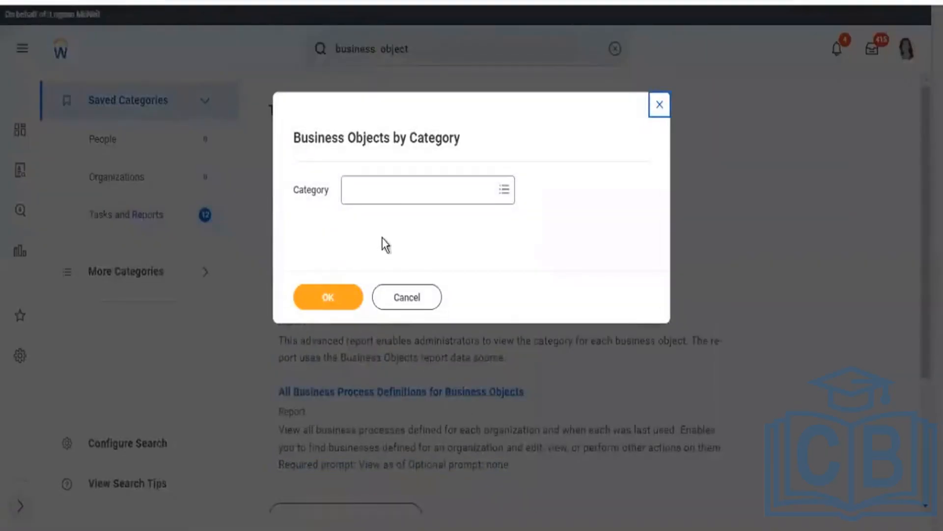
{"action": "left_click", "coordinate": [374, 185]}
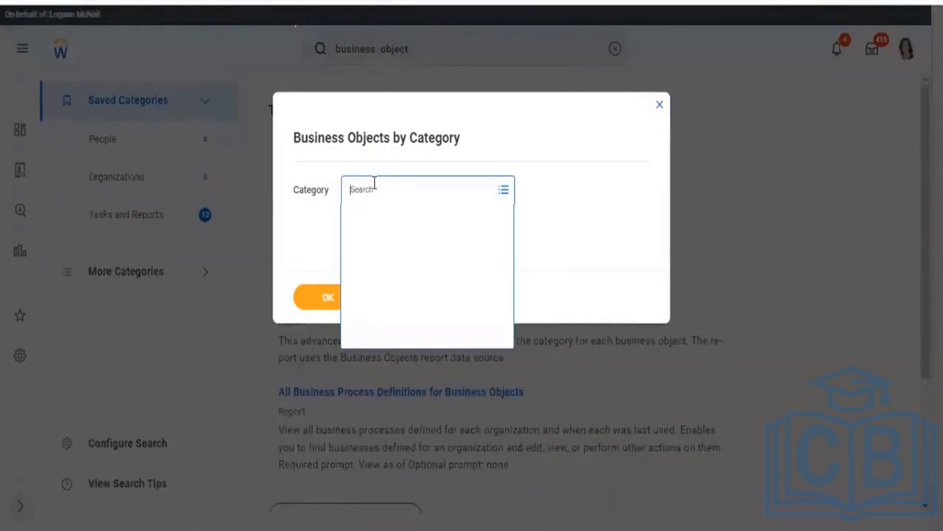
{"action": "type", "text": "address"}
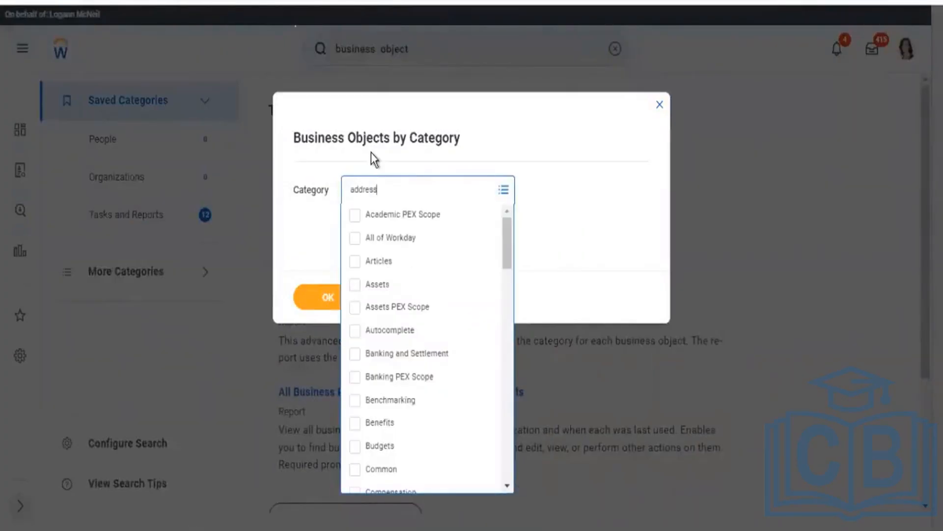
{"action": "key", "text": "Return"}
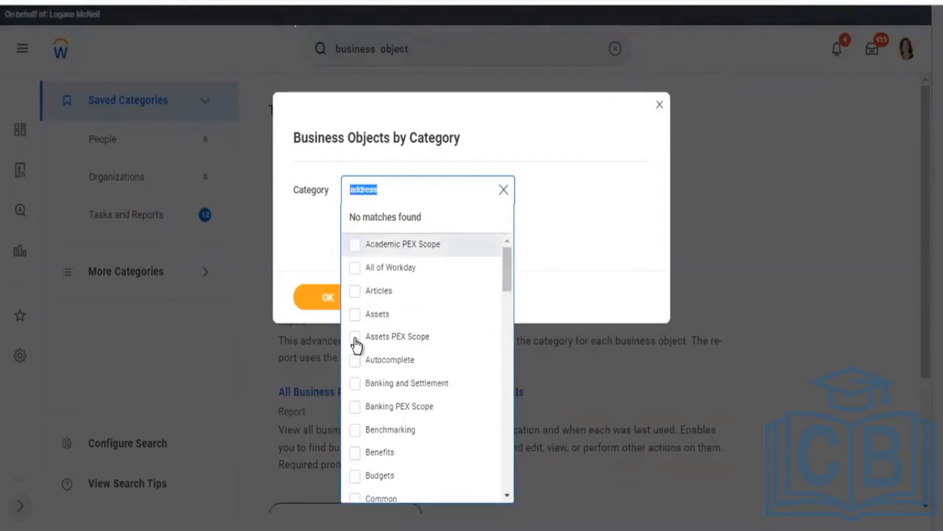
{"action": "left_click", "coordinate": [379, 457]}
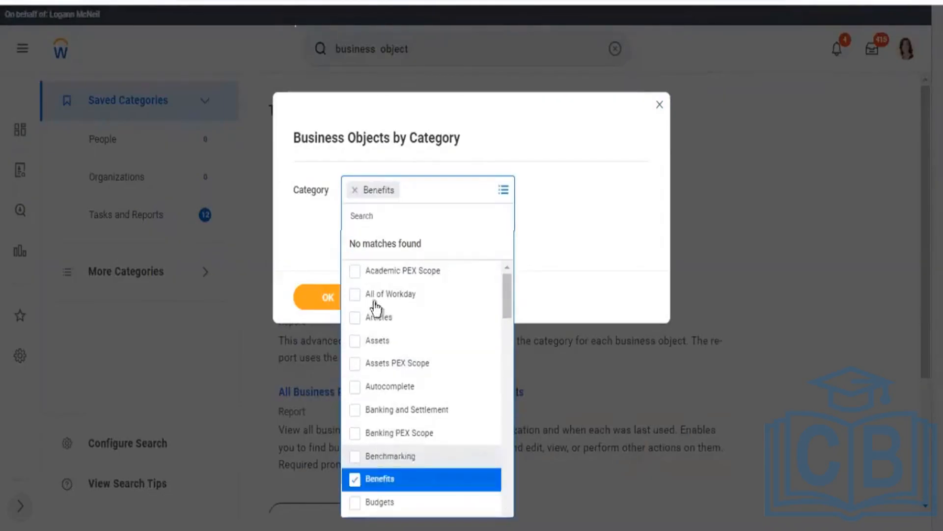
{"action": "left_click", "coordinate": [316, 226]}
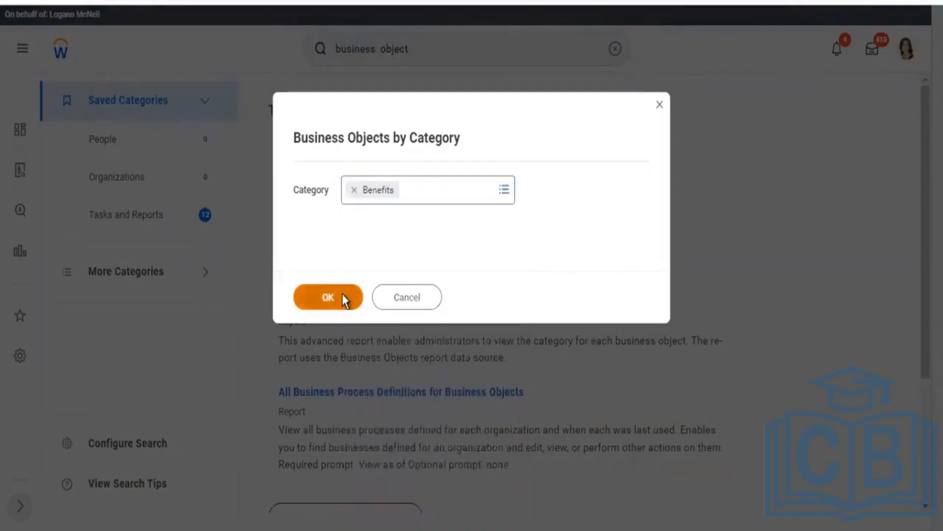
{"action": "left_click", "coordinate": [342, 294]}
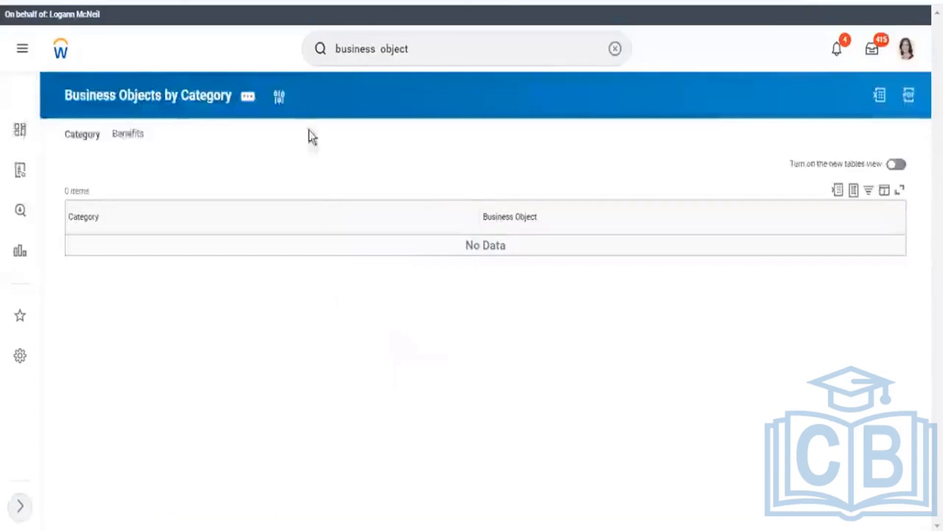
Step: Rerun the Business Objects by Category report with the category changed from Benefits to Compensation
{"action": "left_click", "coordinate": [280, 99]}
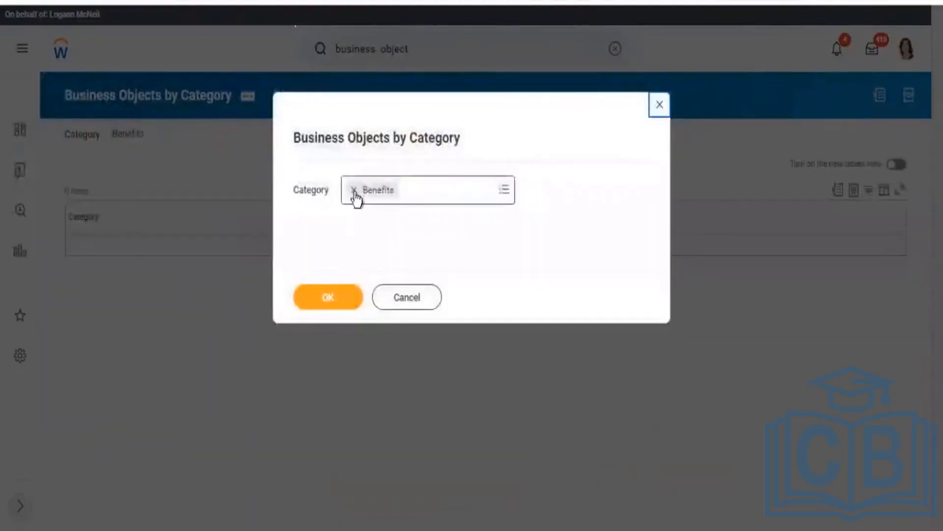
{"action": "left_click", "coordinate": [354, 190]}
{"action": "type", "text": "core"}
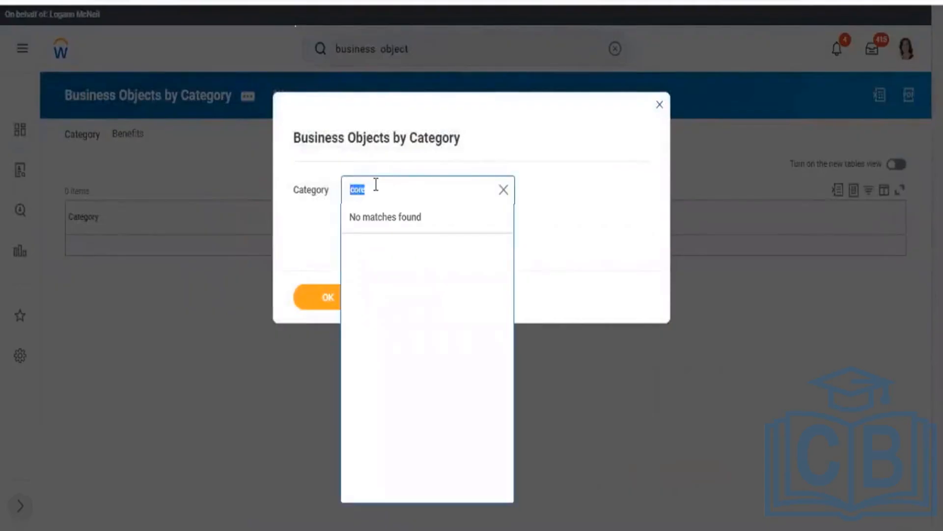
{"action": "type", "text": "hcm"}
{"action": "type", "text": "c"}
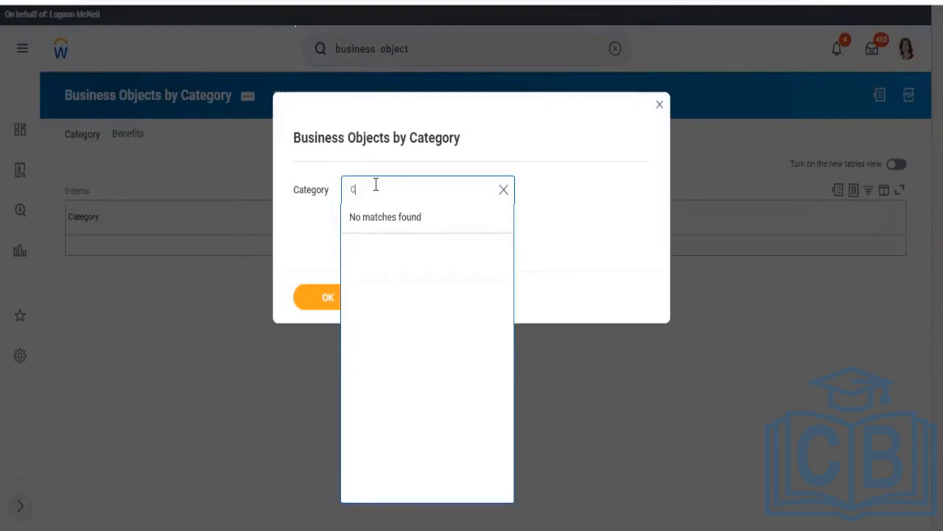
{"action": "type", "text": "ompensation"}
{"action": "key", "text": "Return"}
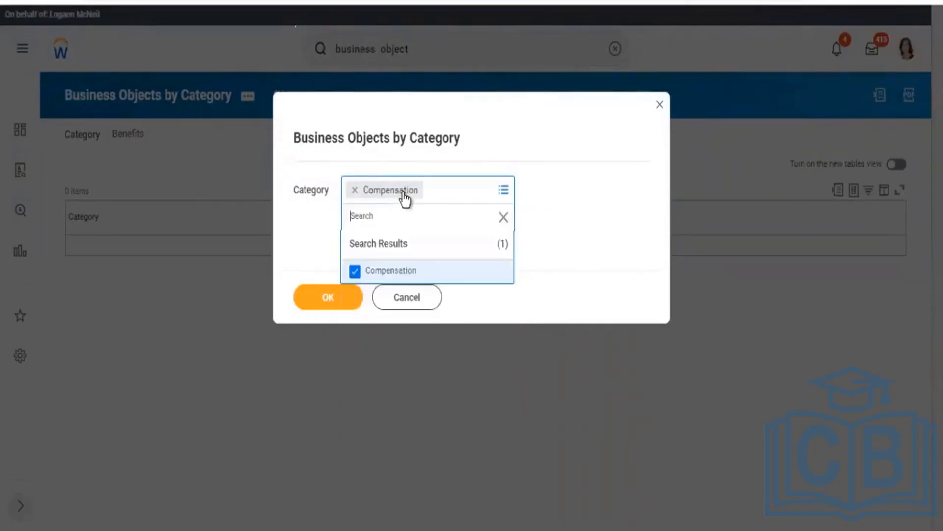
{"action": "left_click", "coordinate": [327, 296]}
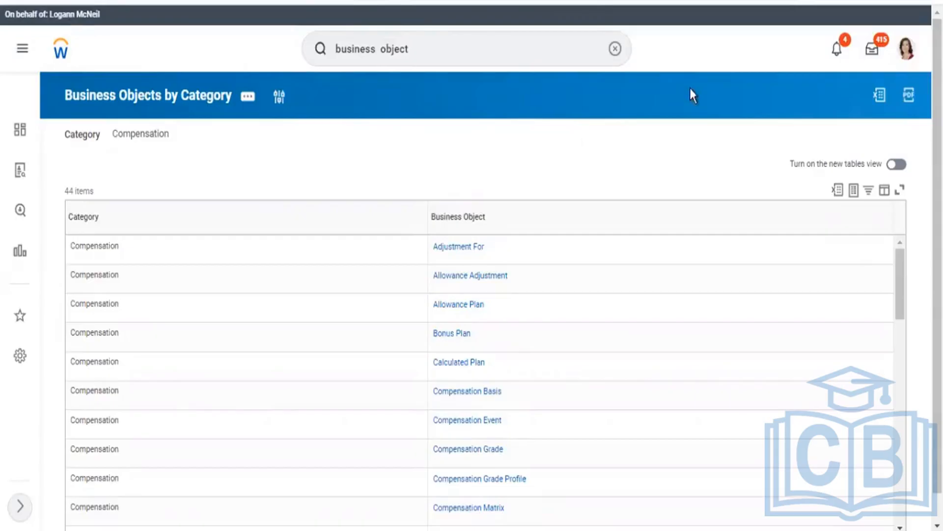
Step: Open the inbox and search the tenant for "create cust repo"
{"action": "left_click", "coordinate": [872, 57]}
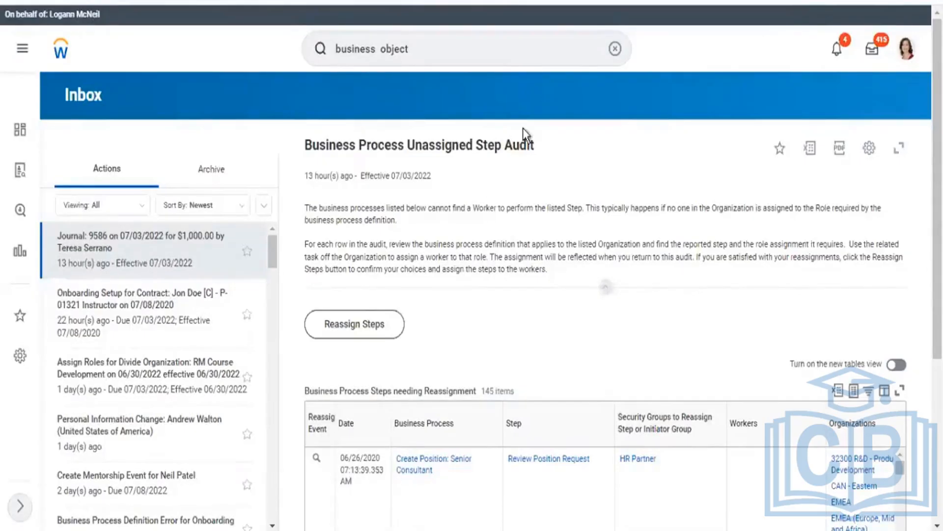
{"action": "double_click", "coordinate": [507, 55]}
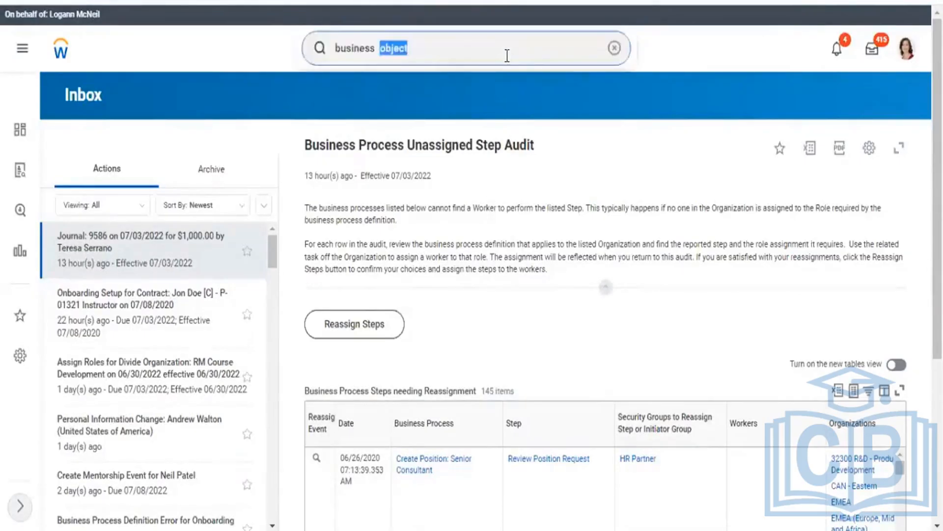
{"action": "triple_click", "coordinate": [507, 55]}
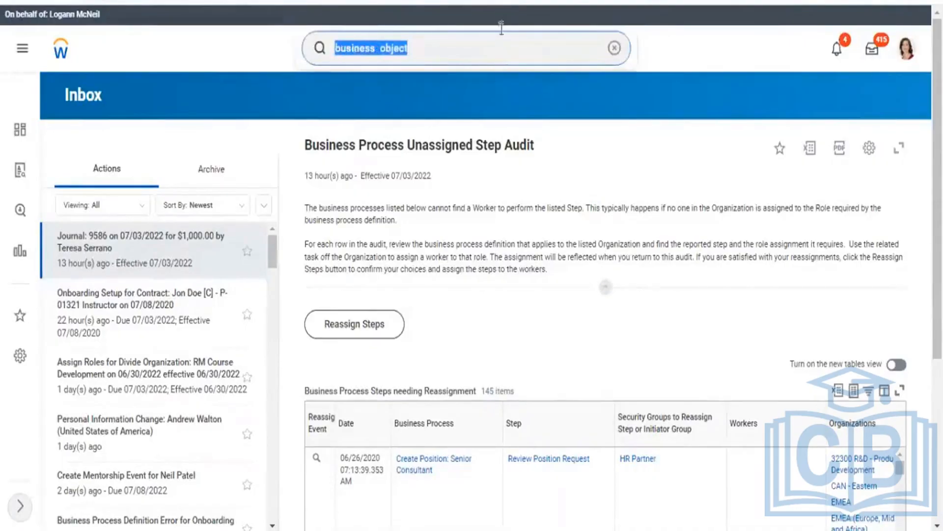
{"action": "type", "text": "cre"}
{"action": "key", "text": "Return"}
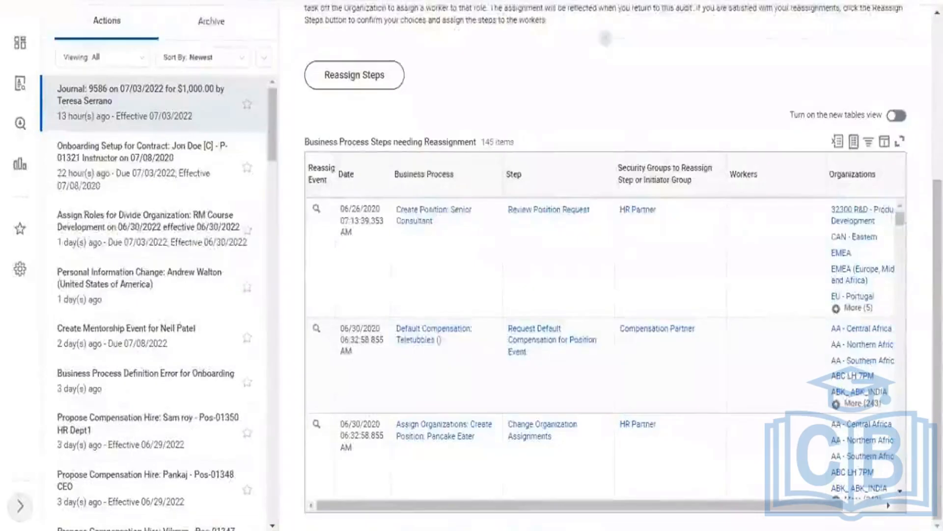
{"action": "scroll", "coordinate": [653, 31], "scroll_direction": "up", "scroll_amount": 5}
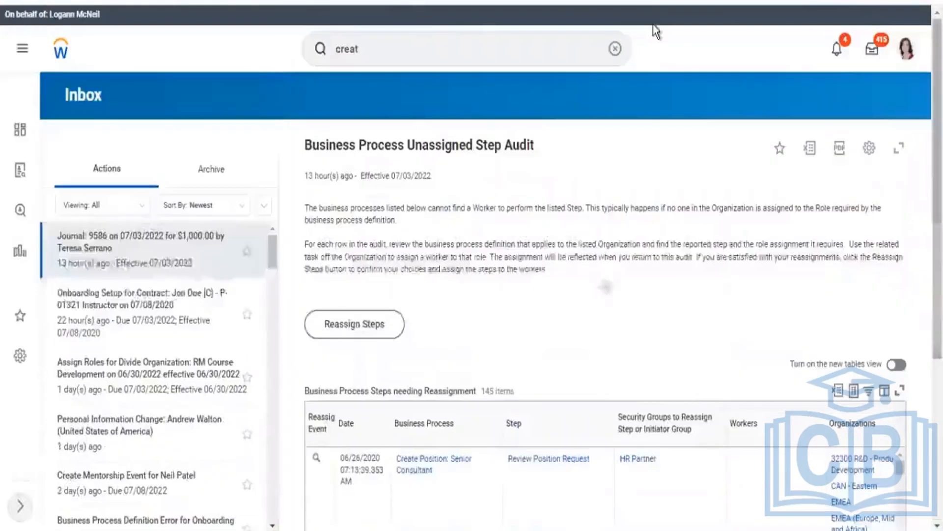
{"action": "left_click", "coordinate": [390, 47]}
{"action": "type", "text": "e"}
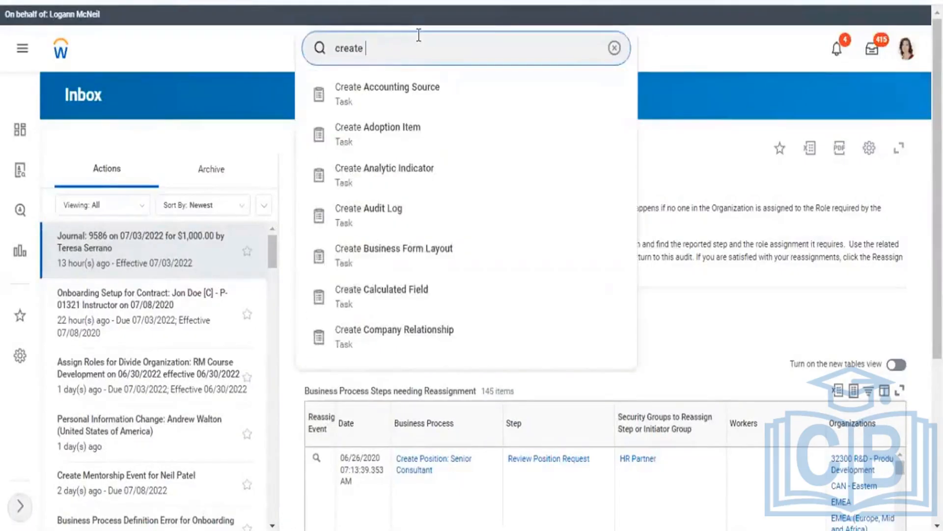
{"action": "type", "text": " cust"}
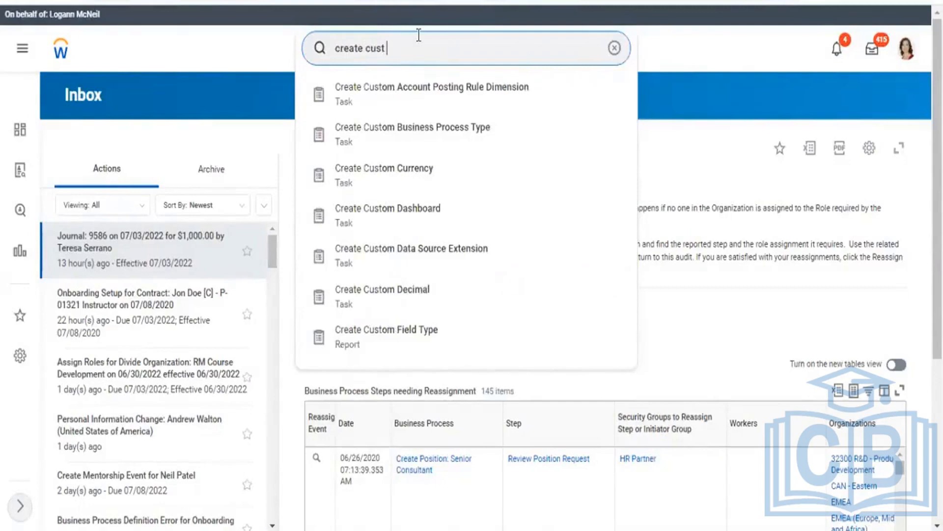
{"action": "type", "text": " repo"}
{"action": "key", "text": "Return"}
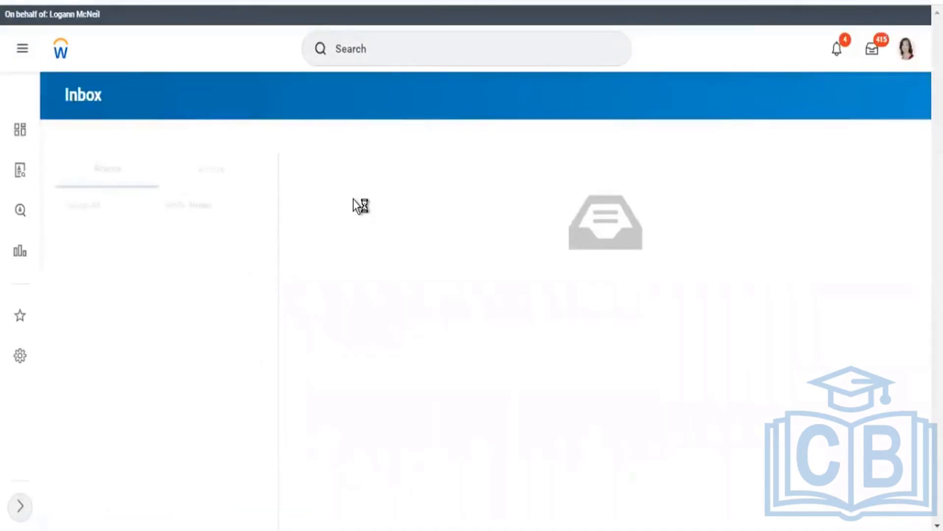
Step: Search for "create cust report" and open the Create Custom Report task
{"action": "left_click", "coordinate": [392, 49]}
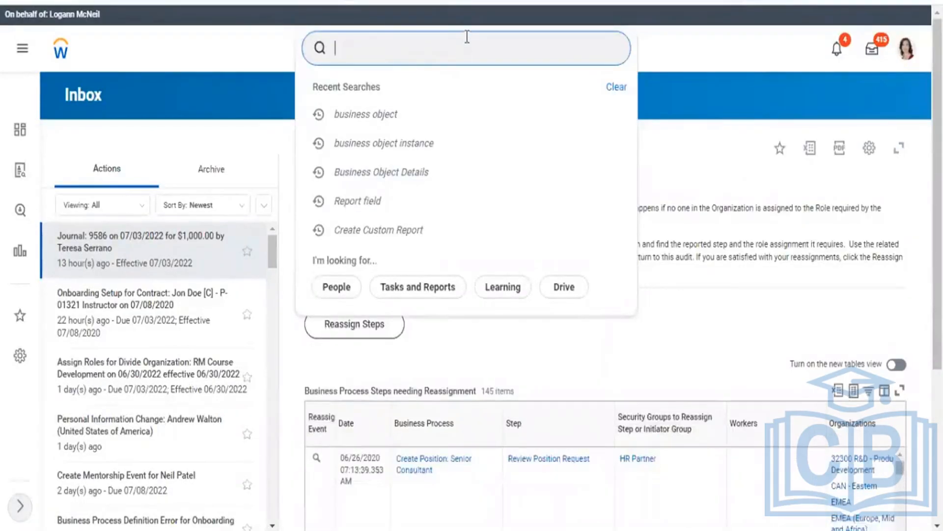
{"action": "type", "text": "create"}
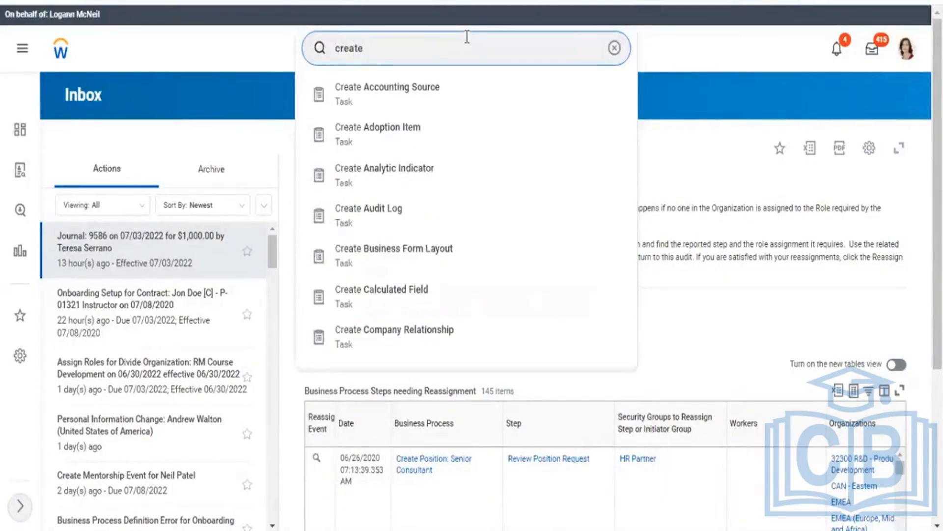
{"action": "type", "text": " cust report"}
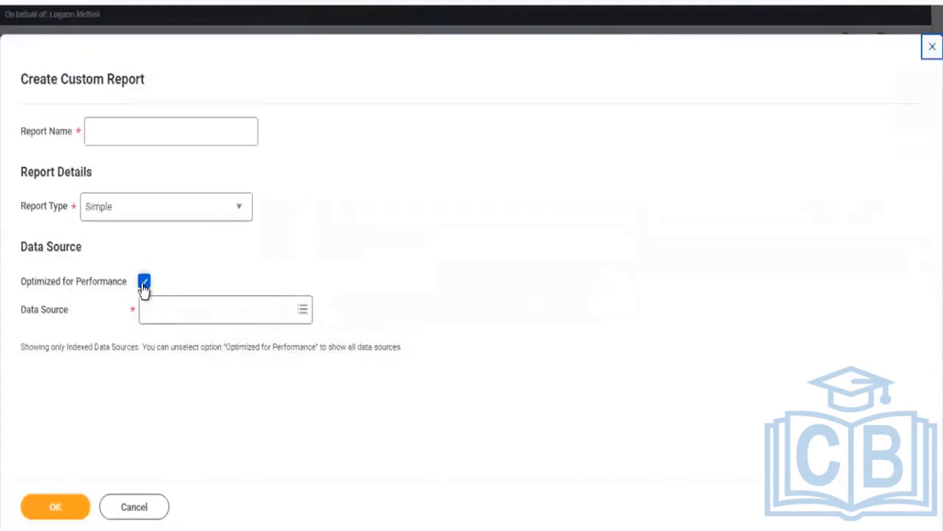
Step: Clear Optimized for Performance on the new report and search the data sources for "inbox"
{"action": "left_click", "coordinate": [143, 284]}
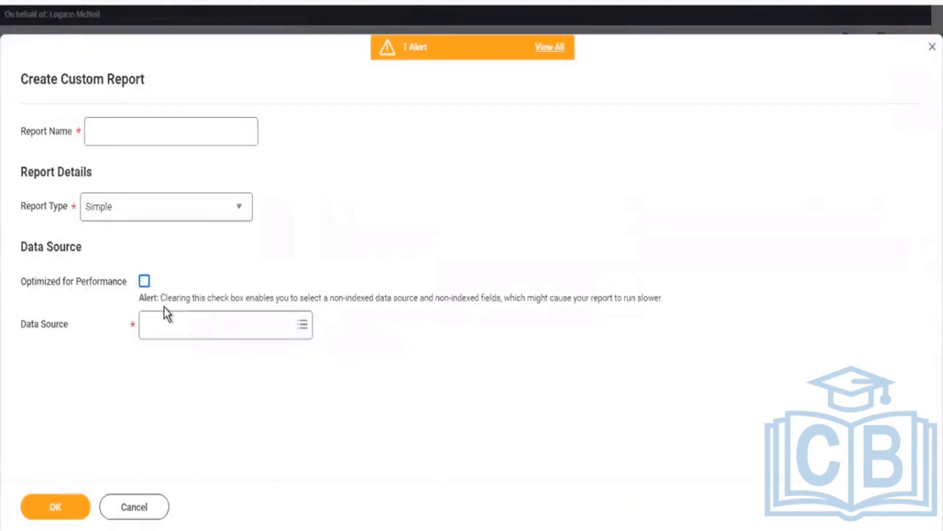
{"action": "left_click", "coordinate": [160, 333]}
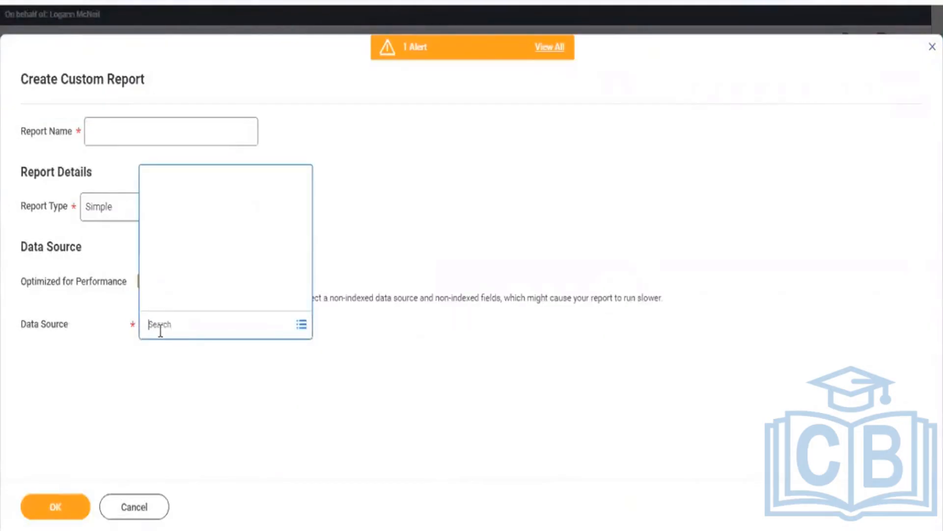
{"action": "type", "text": "Inbox"}
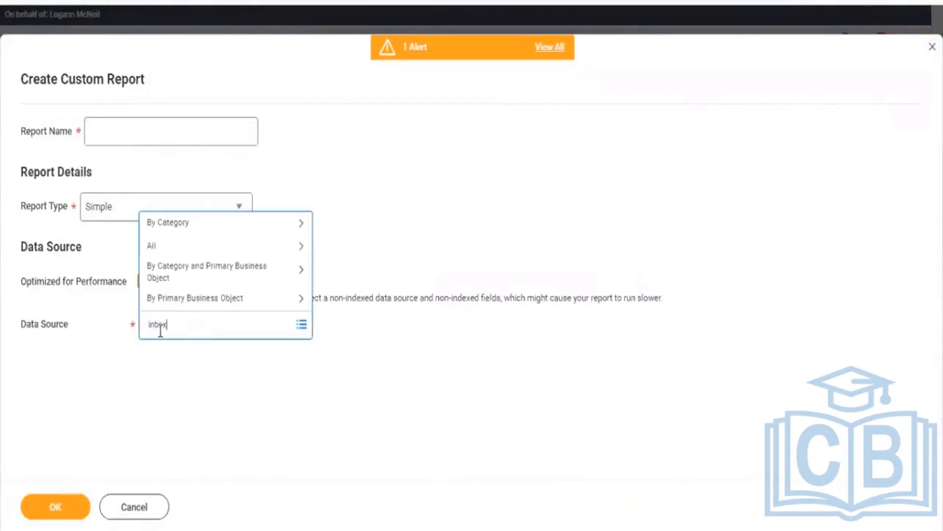
{"action": "key", "text": "Return"}
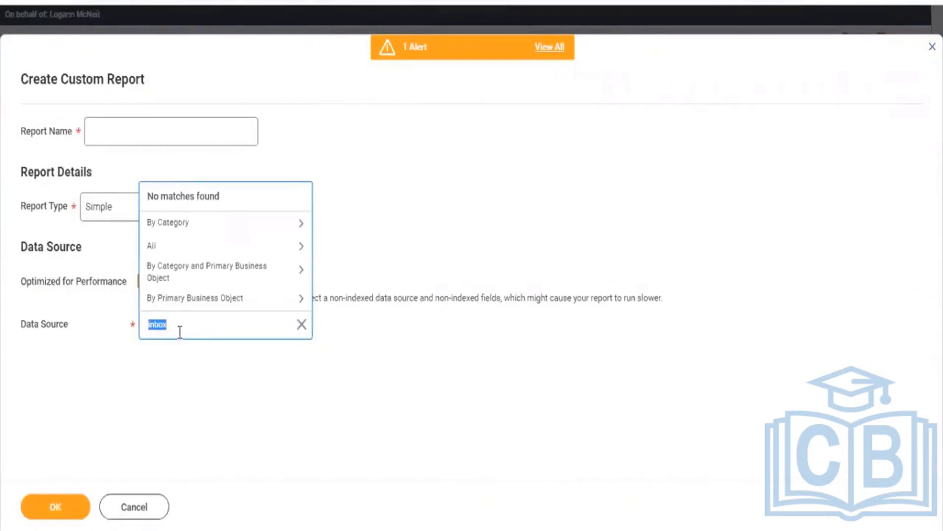
{"action": "left_click", "coordinate": [108, 296]}
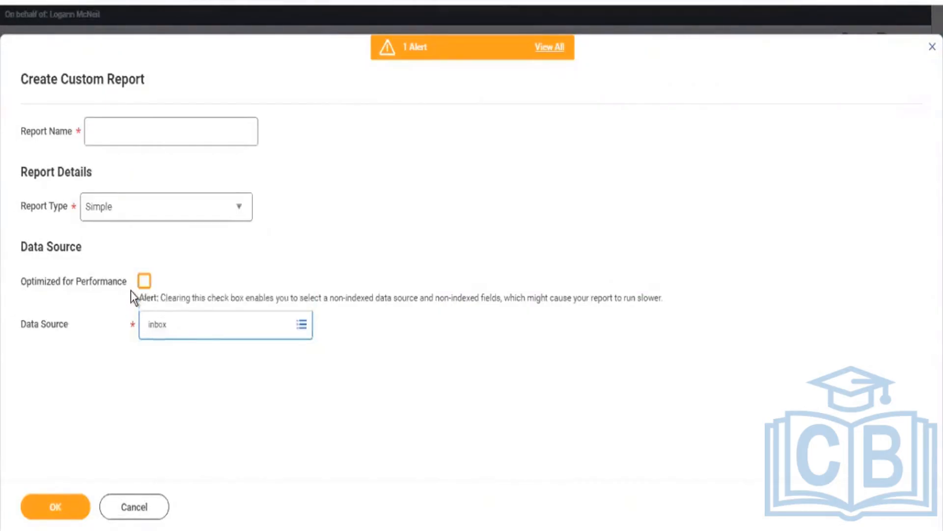
Step: Turn Optimized for Performance back on, search the data sources for "inbox" again, and discard the new report
{"action": "left_click", "coordinate": [145, 281]}
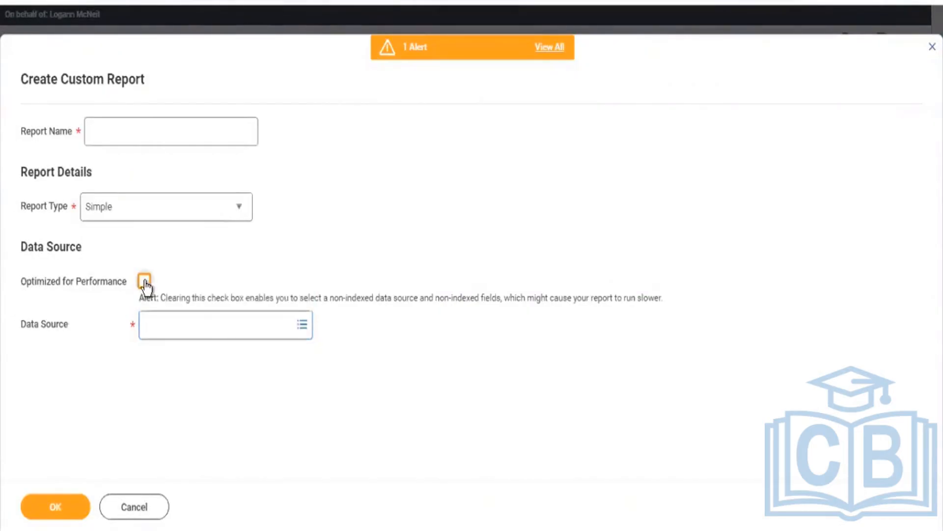
{"action": "left_click", "coordinate": [162, 317]}
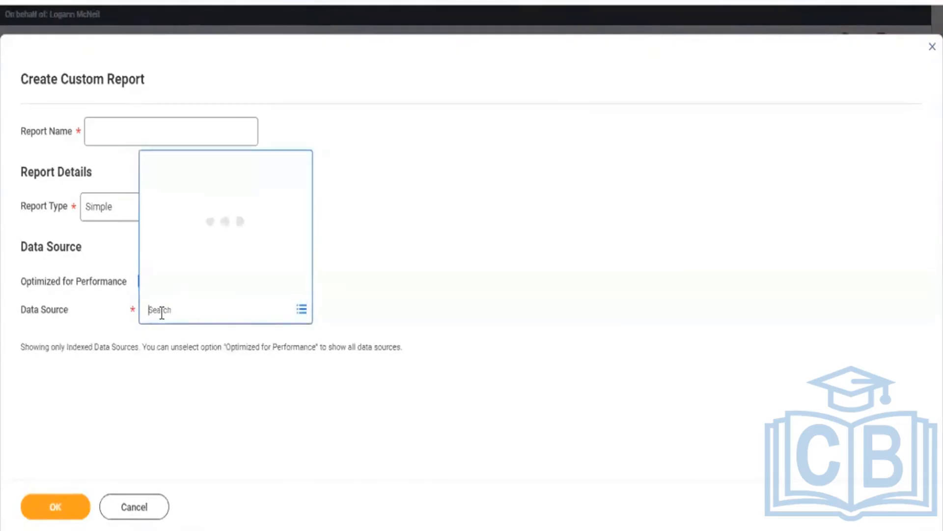
{"action": "type", "text": "inbox"}
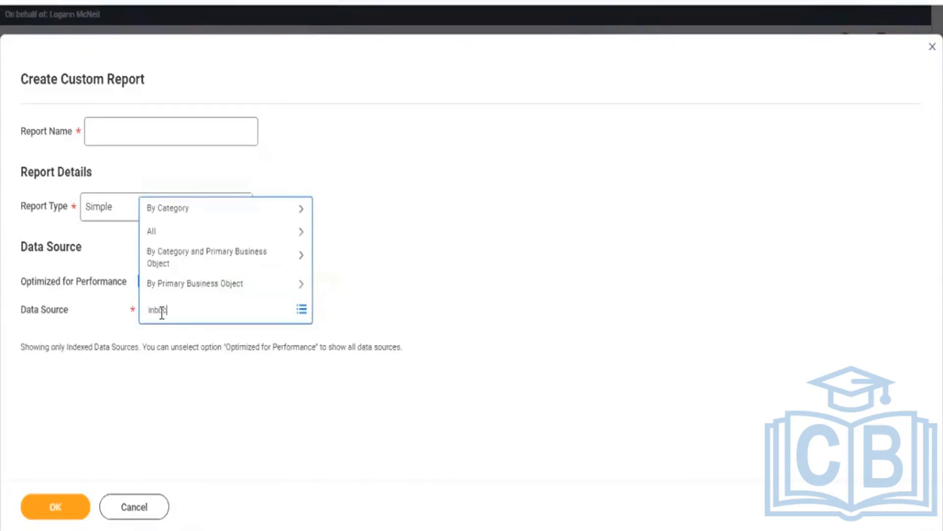
{"action": "key", "text": "BackSpace"}
{"action": "key", "text": "BackSpace"}
{"action": "type", "text": "ox"}
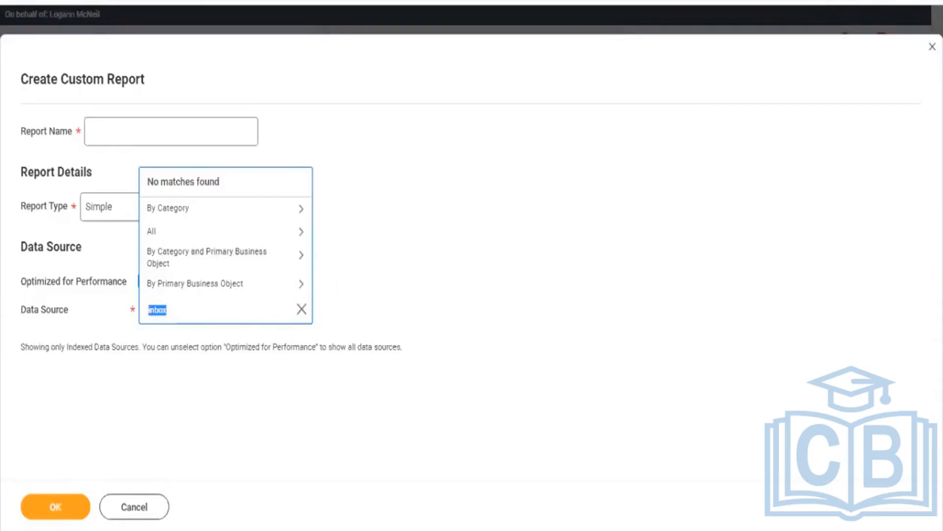
{"action": "left_click", "coordinate": [932, 47]}
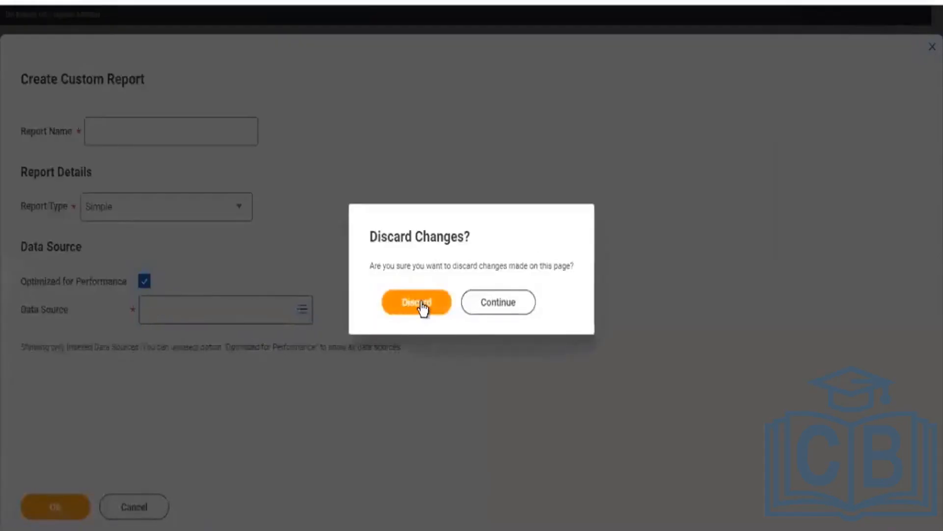
{"action": "left_click", "coordinate": [410, 308]}
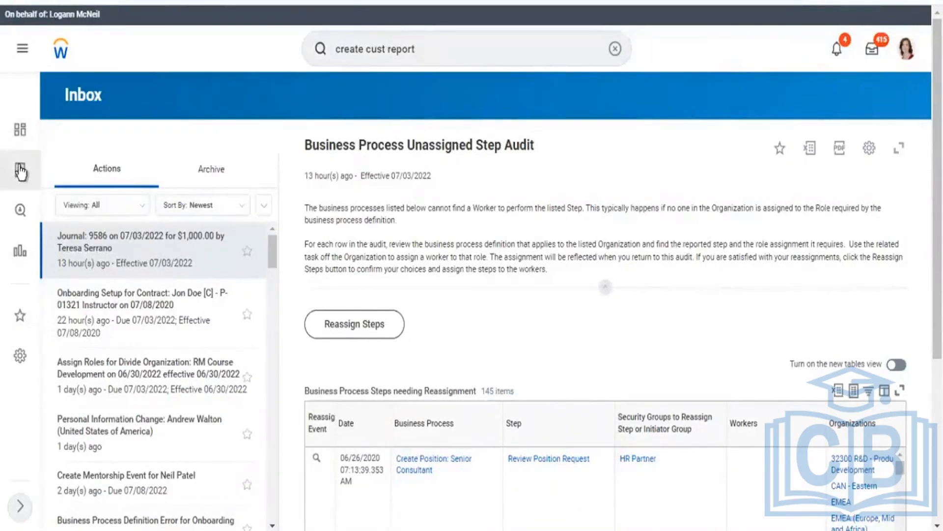
Step: View the recruiting page and the inbox, and return to the home page to bring up the recent searches
{"action": "left_click", "coordinate": [20, 131]}
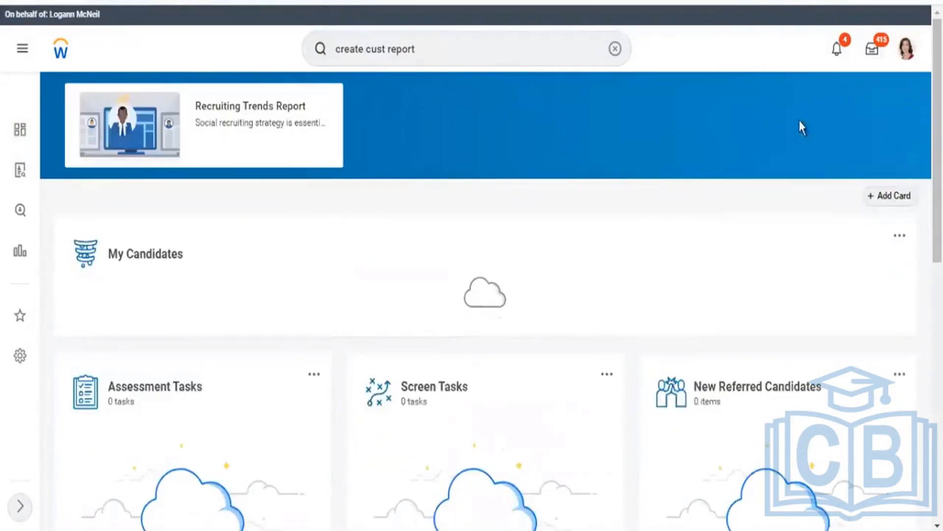
{"action": "left_click", "coordinate": [873, 50]}
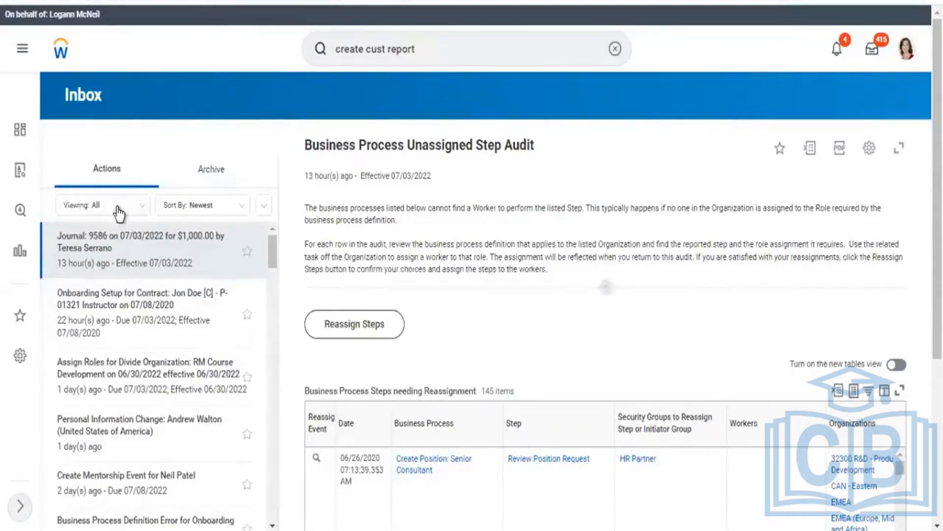
{"action": "left_click", "coordinate": [58, 68]}
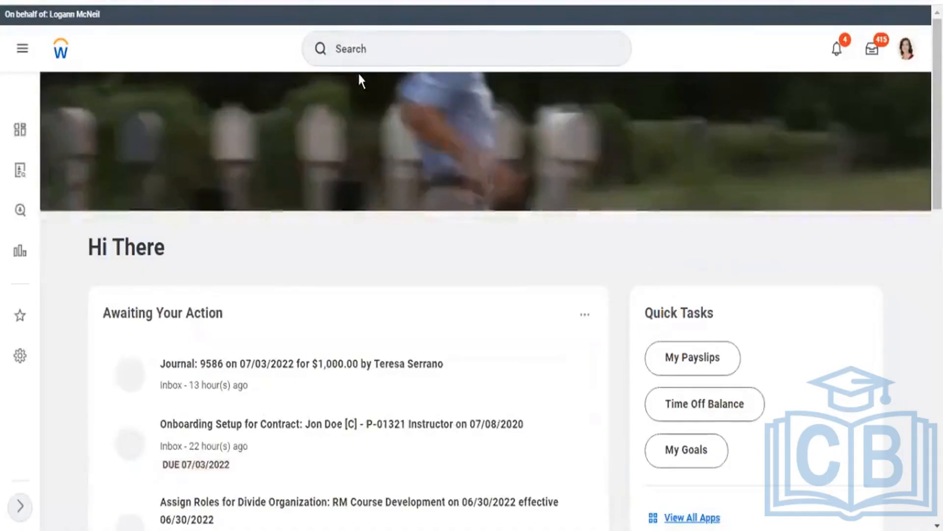
{"action": "left_click", "coordinate": [403, 37]}
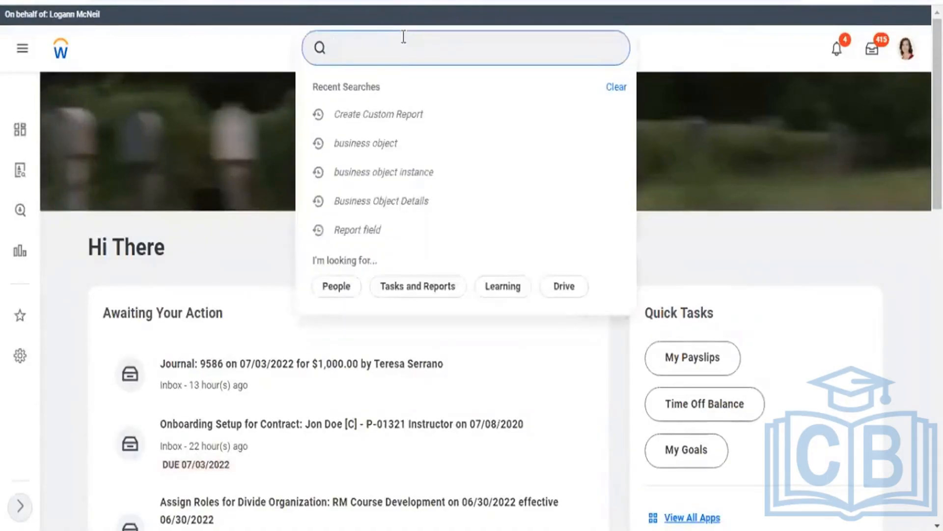